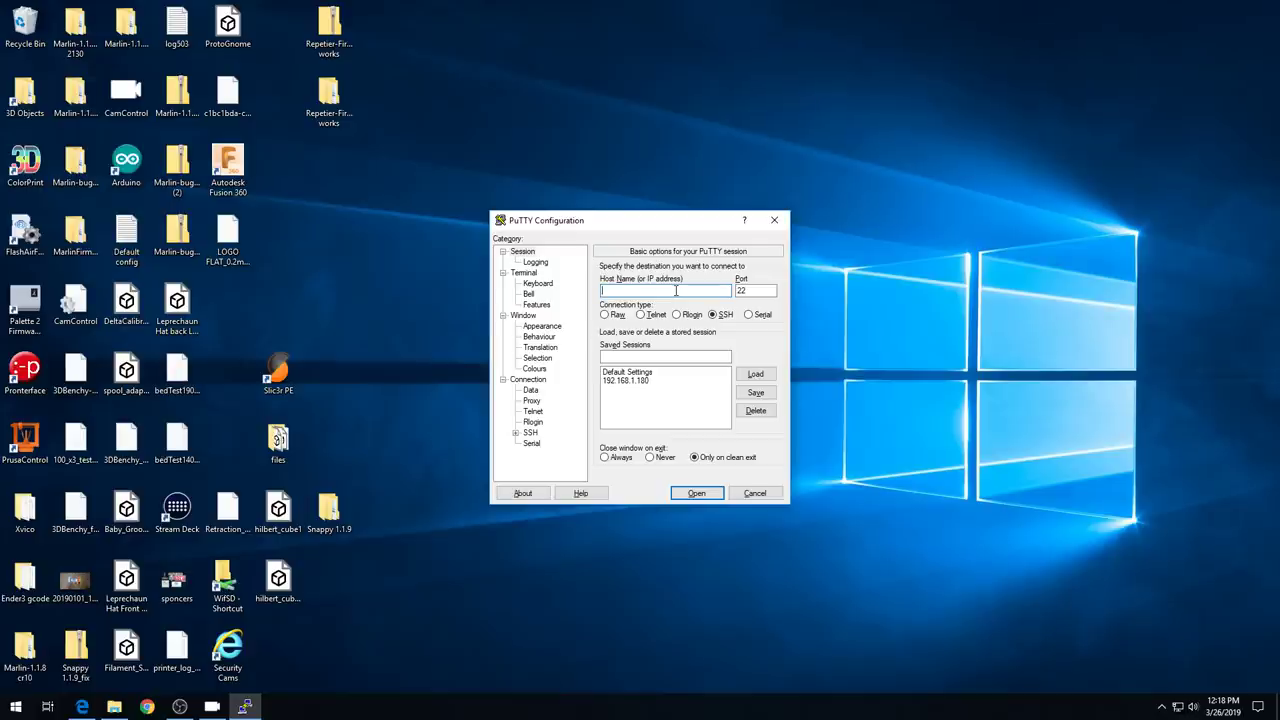
- Open an SSH session to octopi.local and log in as pi
{"action": "type", "text": "octopi.local"}
{"action": "key", "text": "Return"}
{"action": "type", "text": "pi"}
{"action": "key", "text": "Return"}
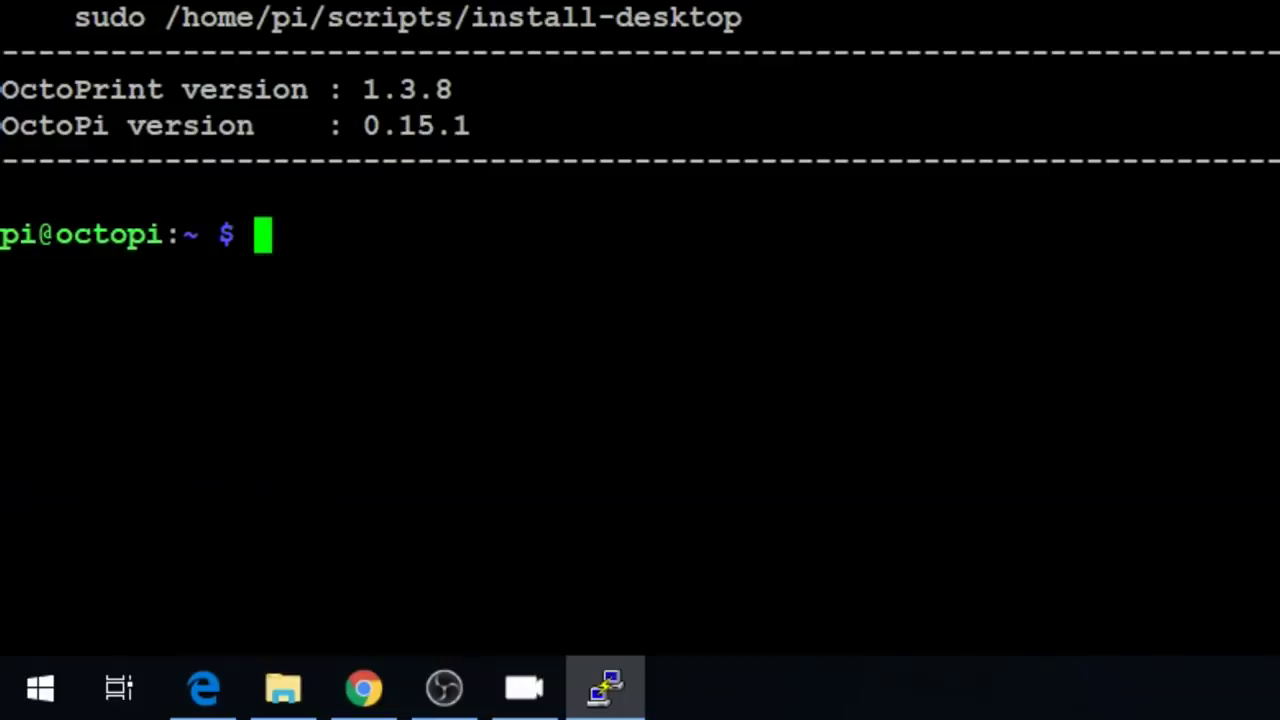
- Check disk usage with df -H (7.8G root, 22% used), then launch sudo raspi-config with the sudo password
{"action": "type", "text": "df -H"}
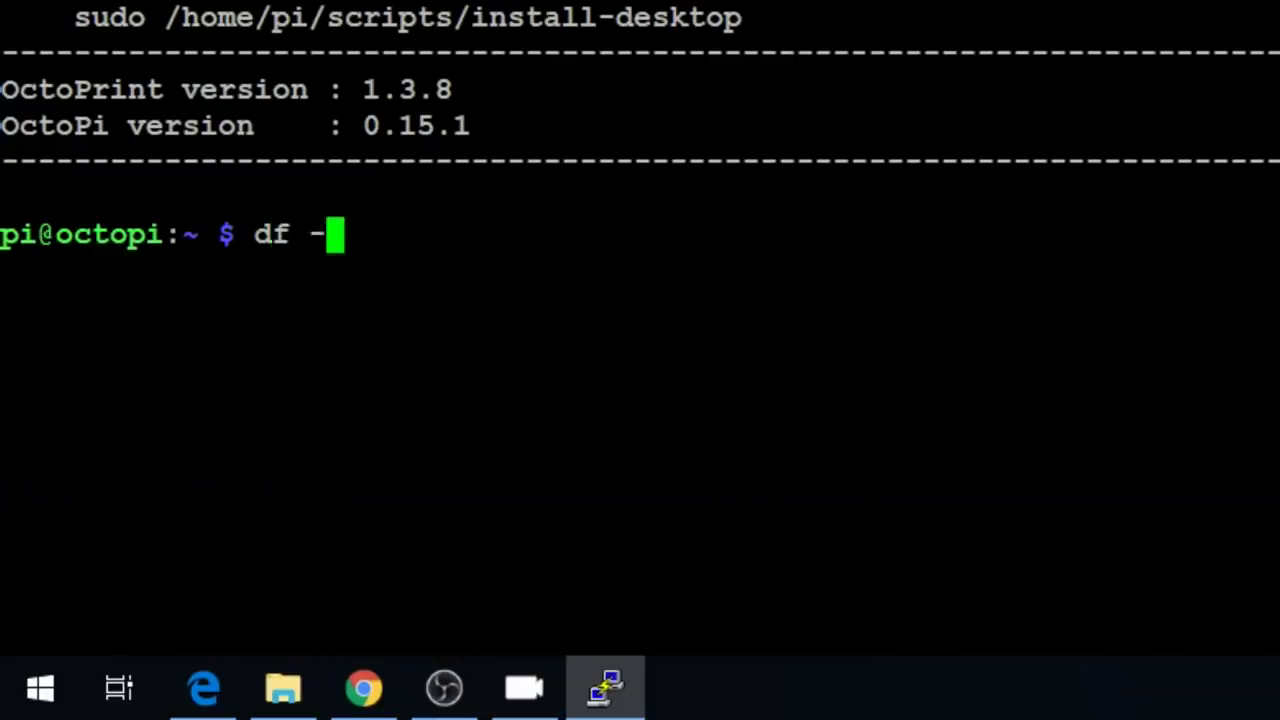
{"action": "key", "text": "Return"}
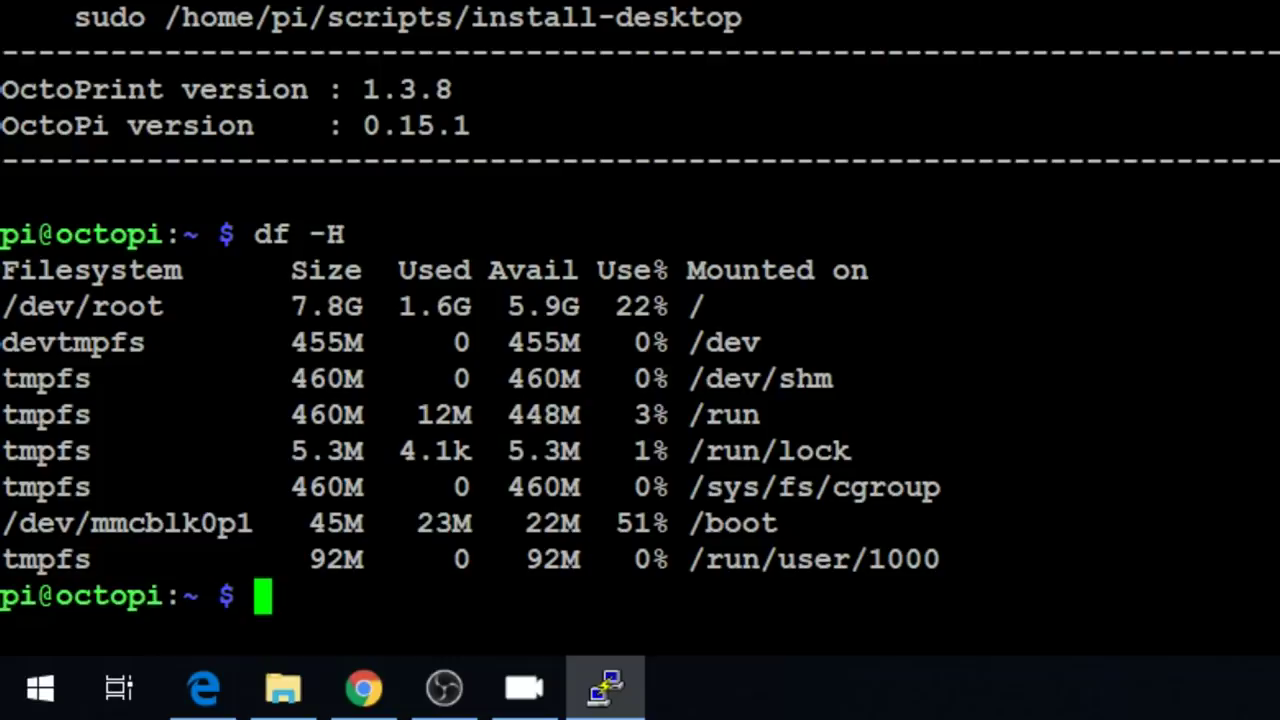
{"action": "type", "text": "sudo r"}
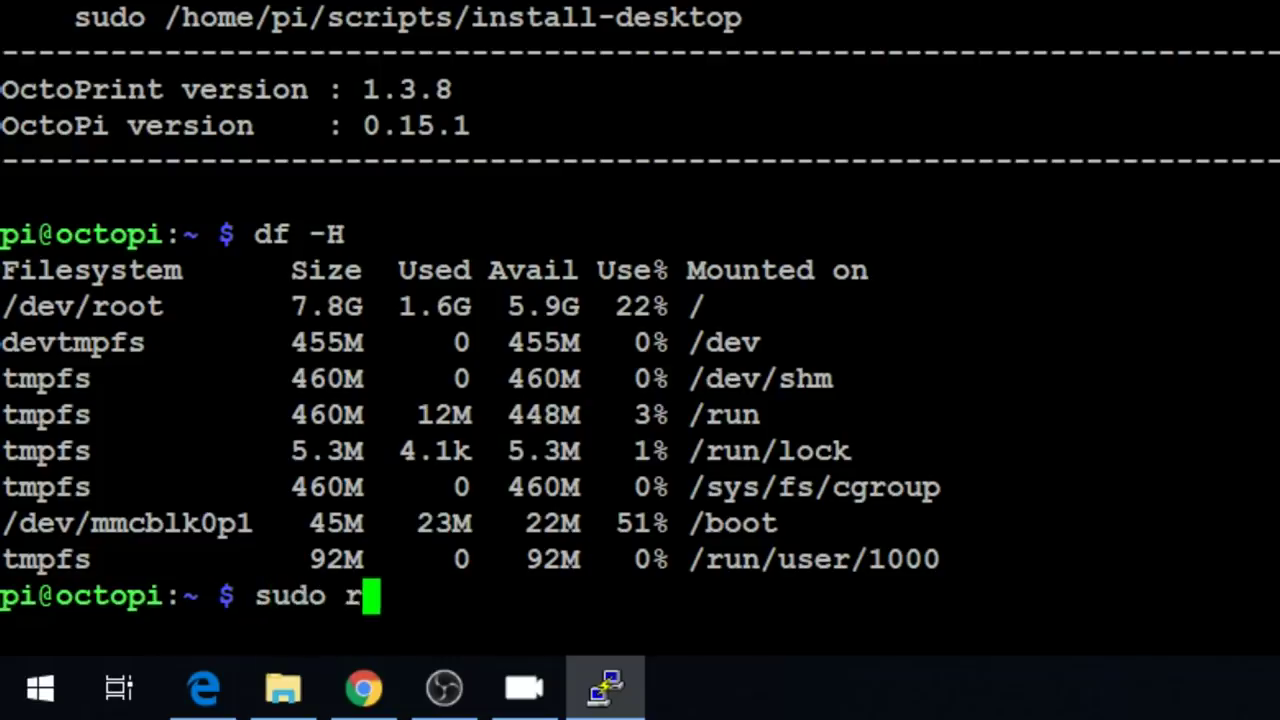
{"action": "type", "text": "aspi-config"}
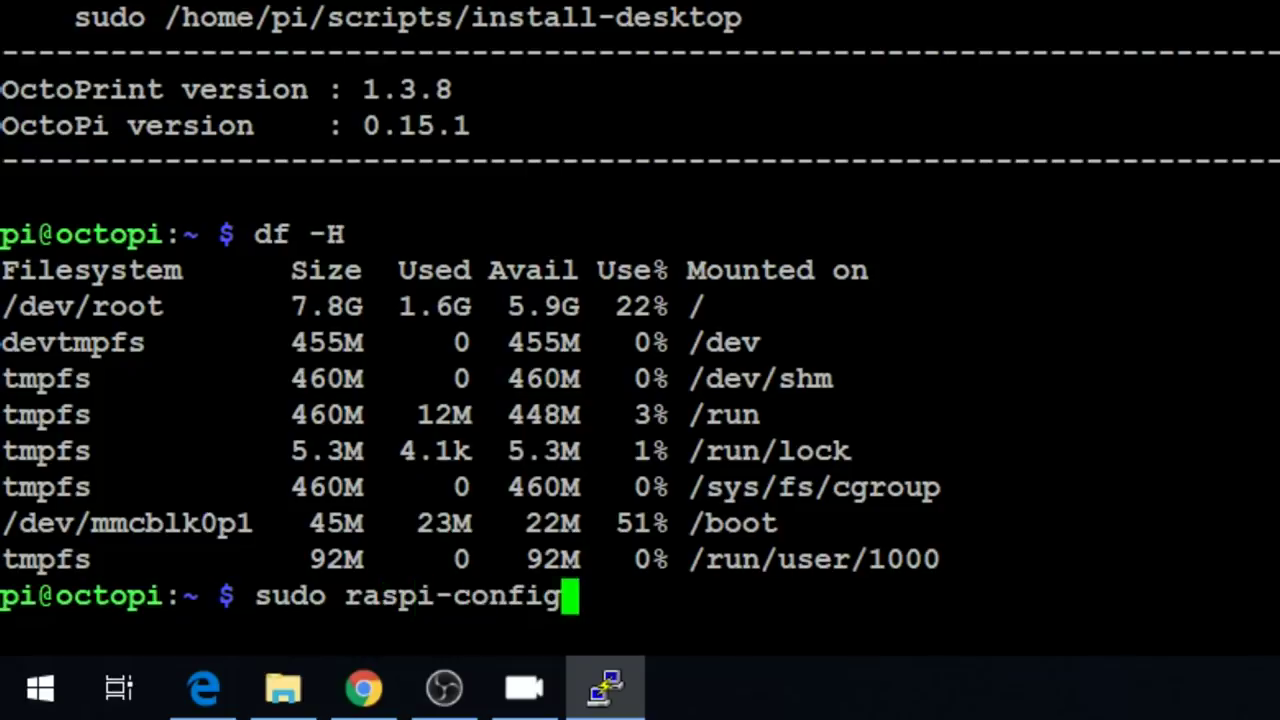
{"action": "key", "text": "Return"}
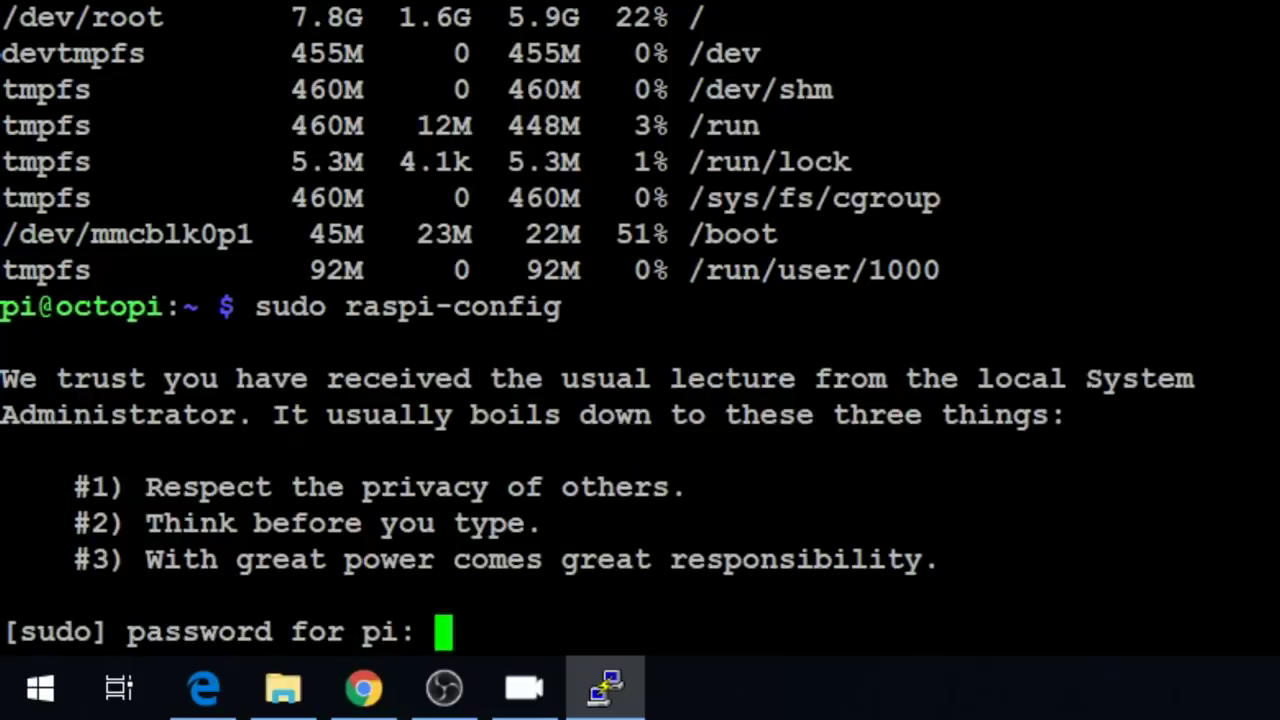
{"action": "type", "text": "raspberry"}
{"action": "key", "text": "Return"}
- Run Advanced Options > A1 Expand Filesystem, then finish raspi-config and reboot the Pi
{"action": "key", "text": "Down"}
{"action": "key", "text": "Down"}
{"action": "key", "text": "Down"}
{"action": "key", "text": "Down"}
{"action": "key", "text": "Down"}
{"action": "key", "text": "Down"}
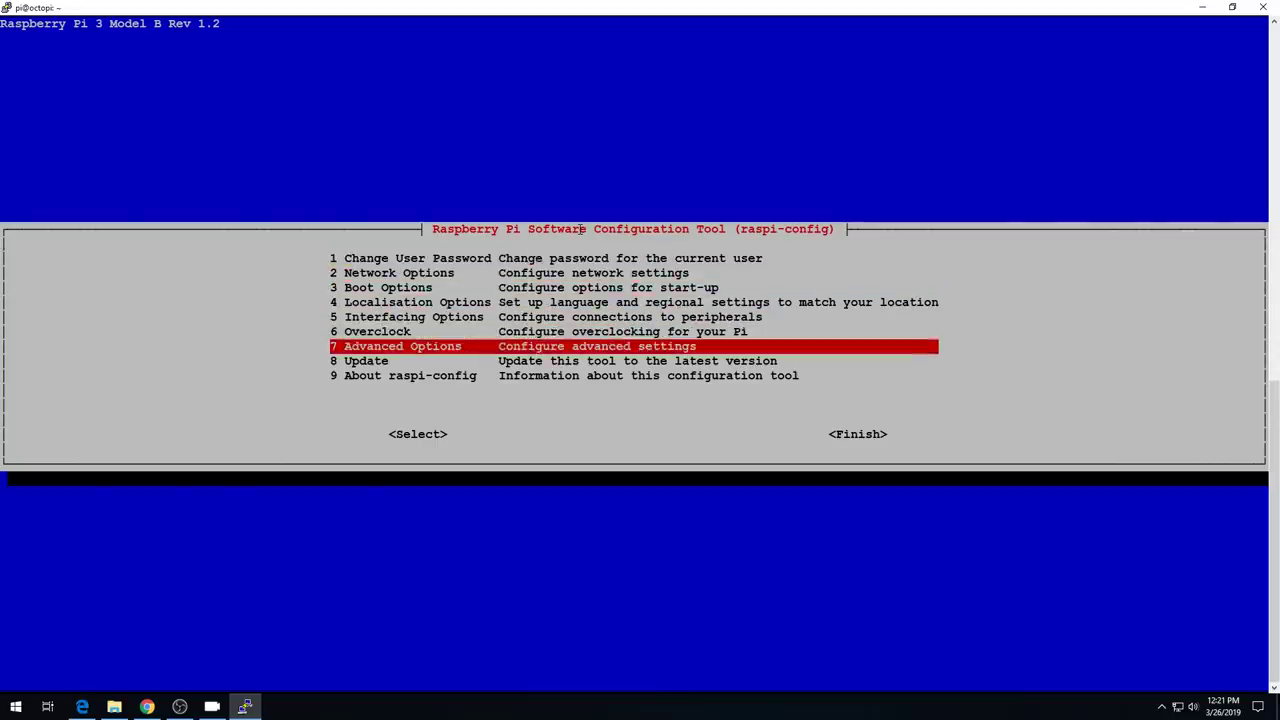
{"action": "key", "text": "Return"}
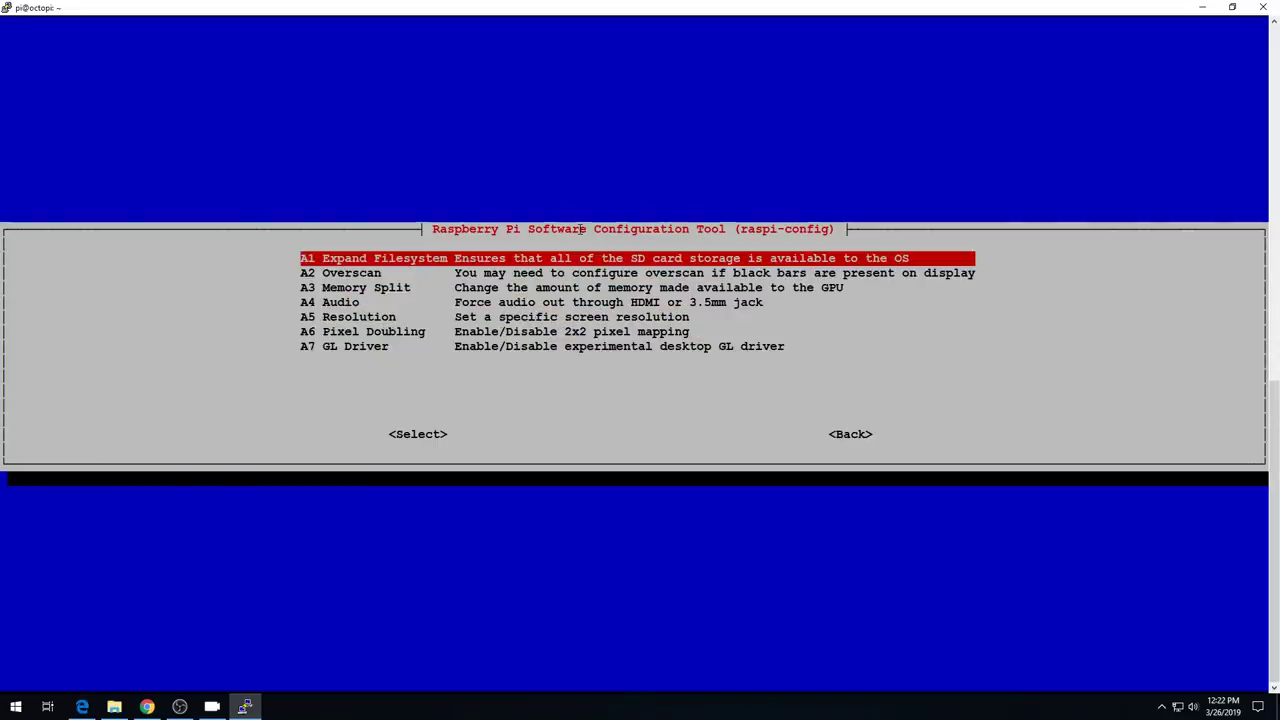
{"action": "key", "text": "Return"}
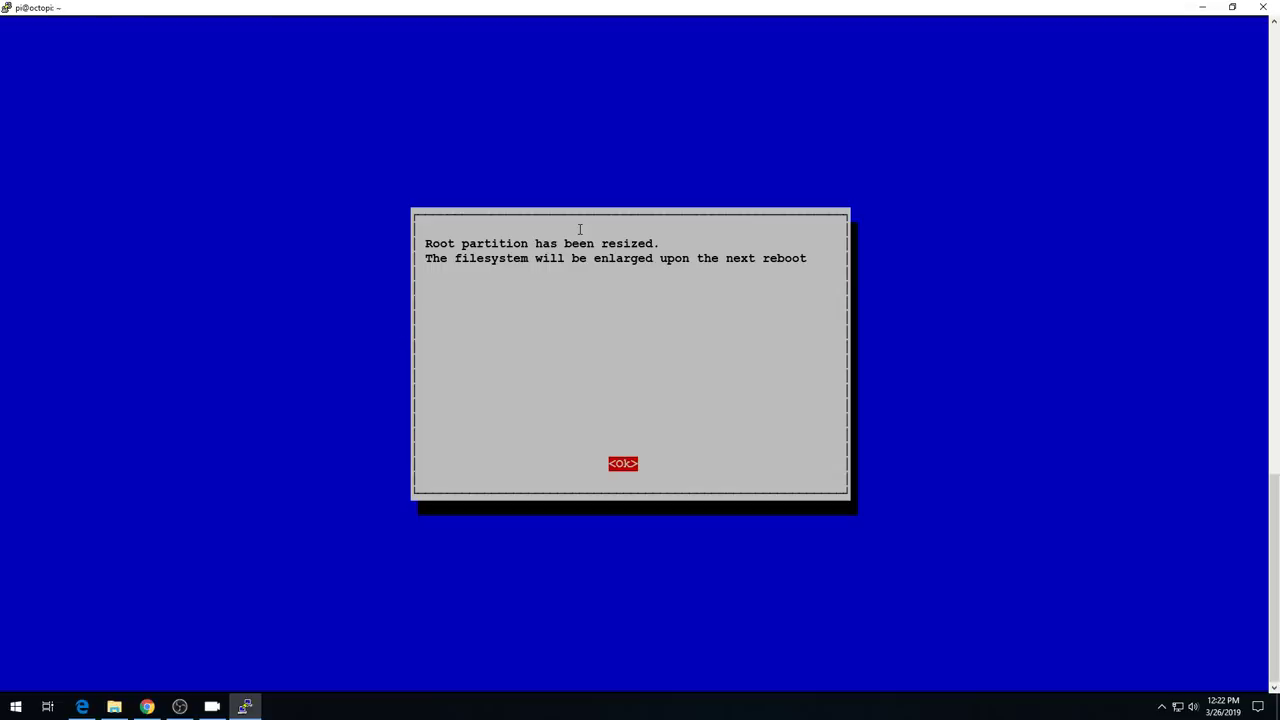
{"action": "key", "text": "Return"}
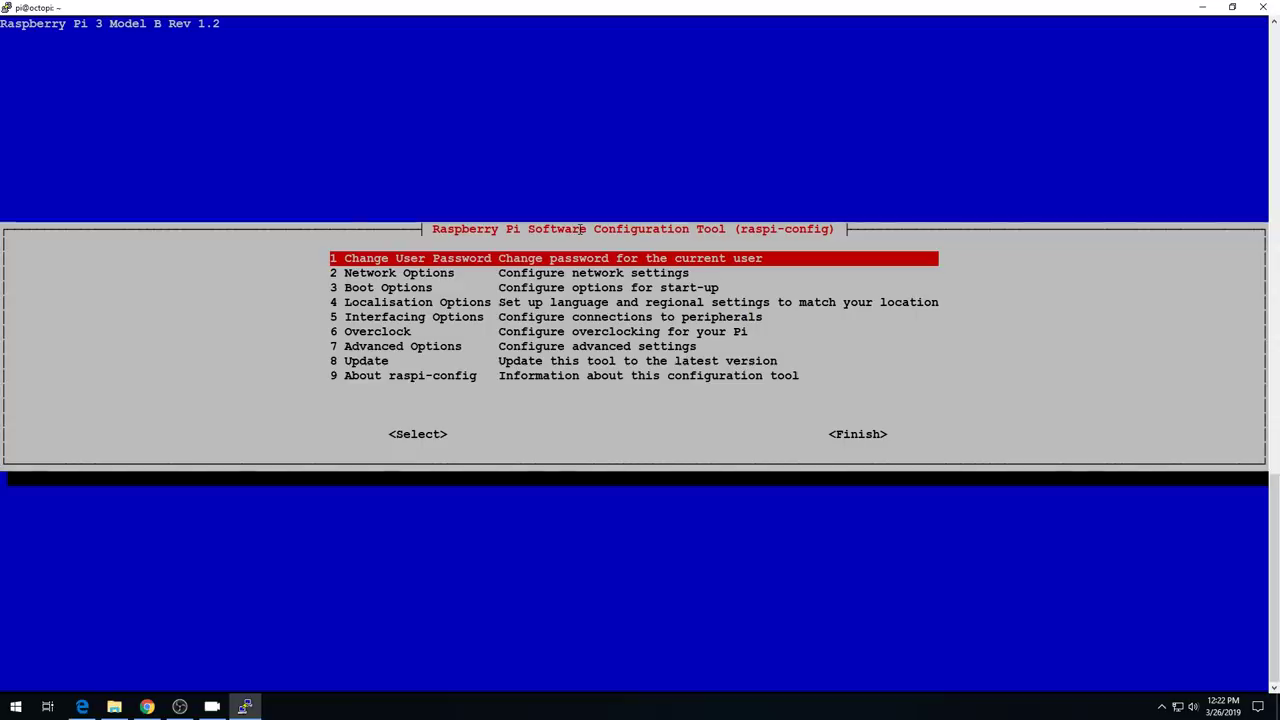
{"action": "key", "text": "Tab"}
{"action": "key", "text": "Tab"}
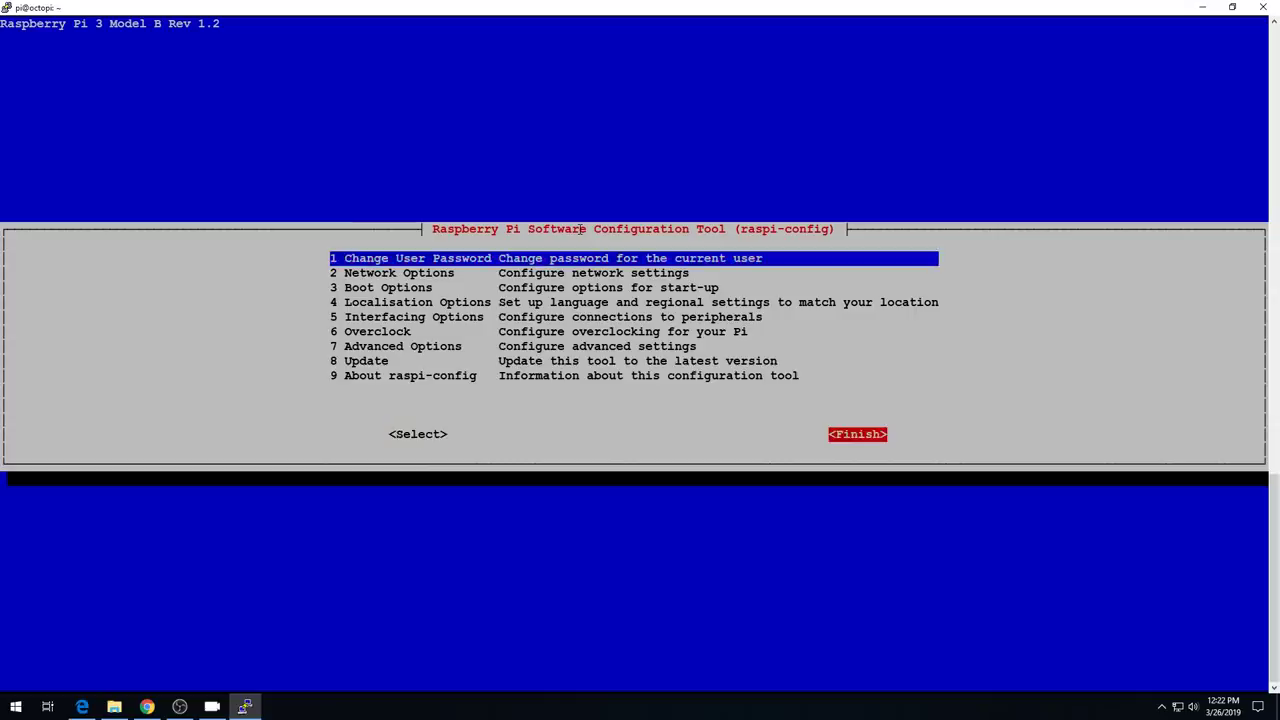
{"action": "key", "text": "Return"}
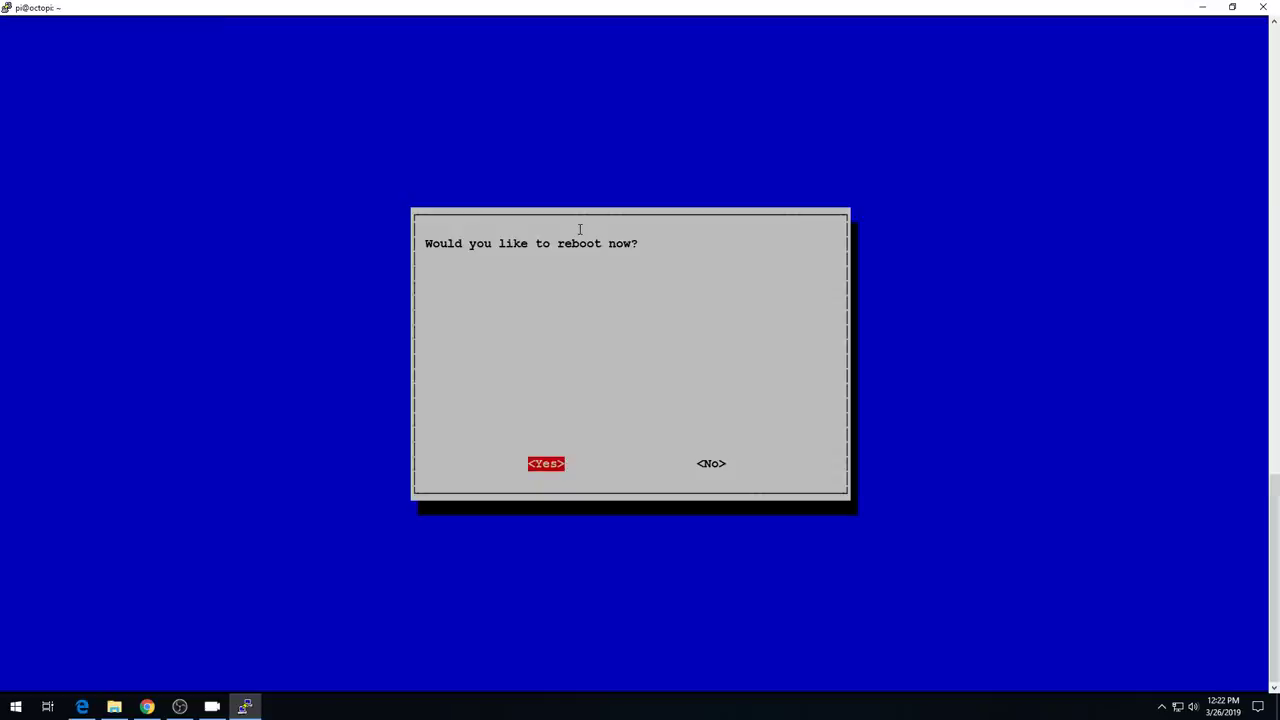
{"action": "key", "text": "Return"}
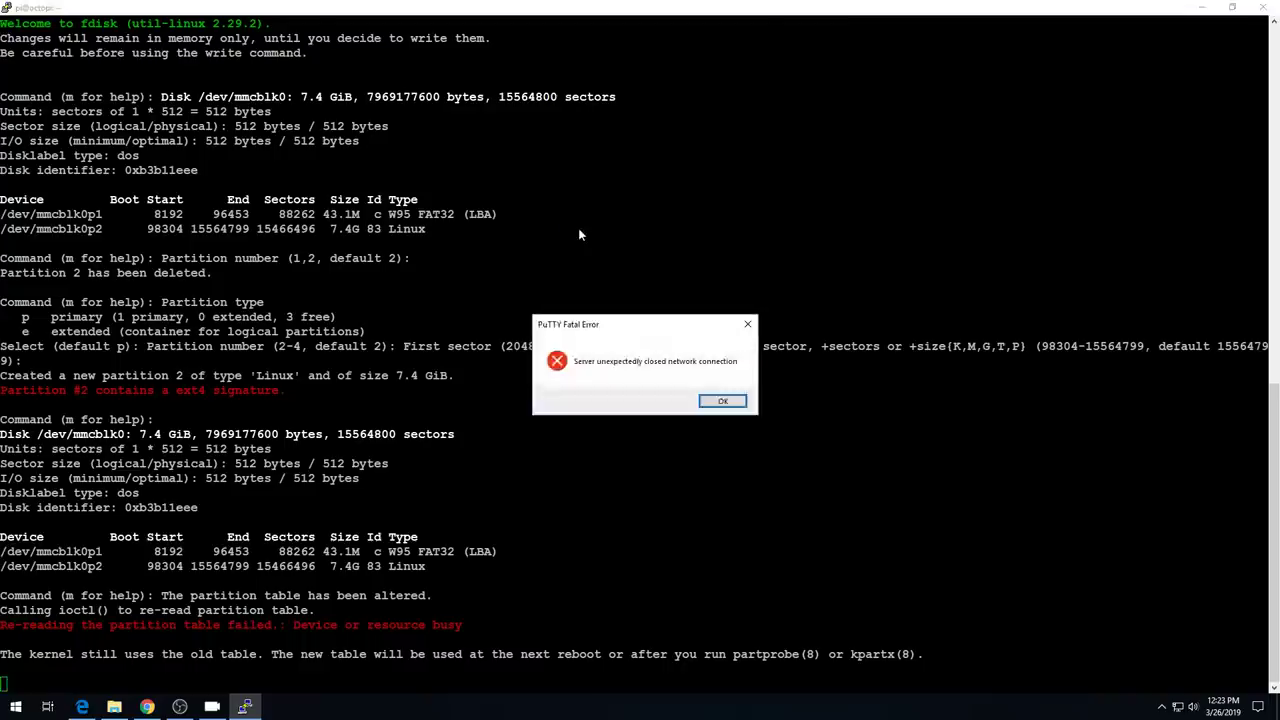
- Refresh package lists with sudo apt-get update and recall it to edit into an upgrade command
{"action": "key", "text": "Return"}
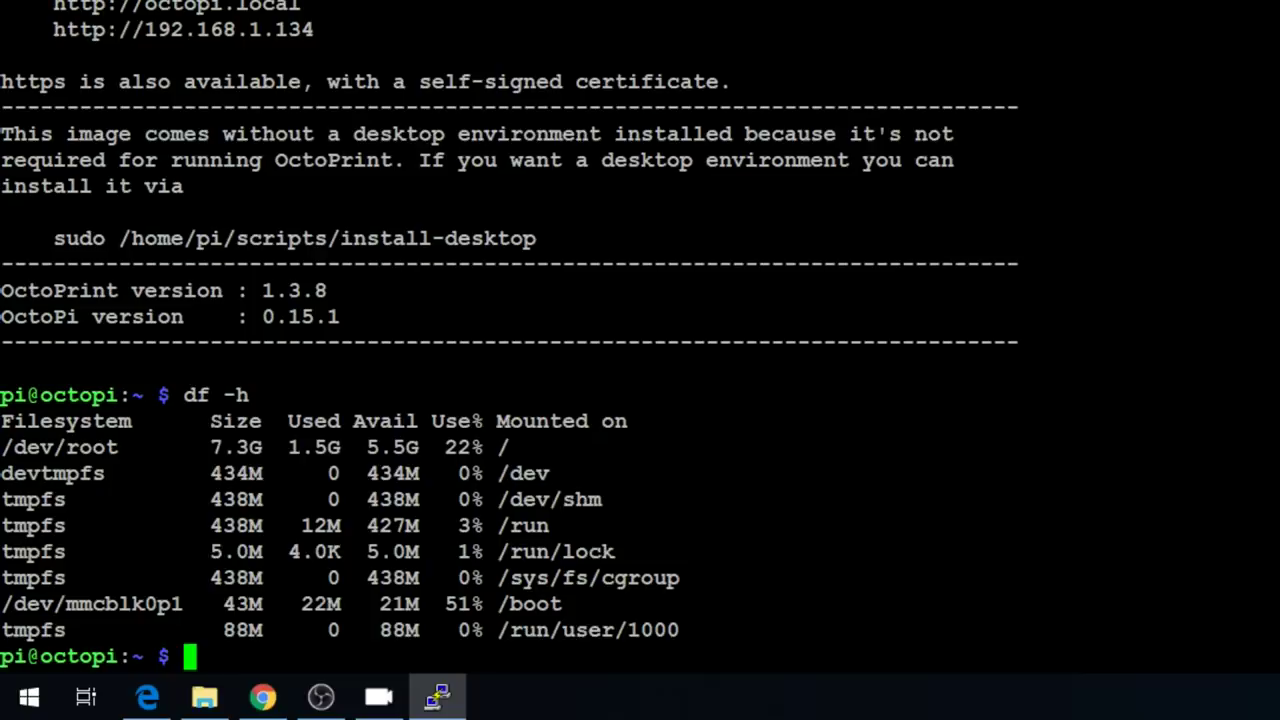
{"action": "type", "text": "sudo apt-g"}
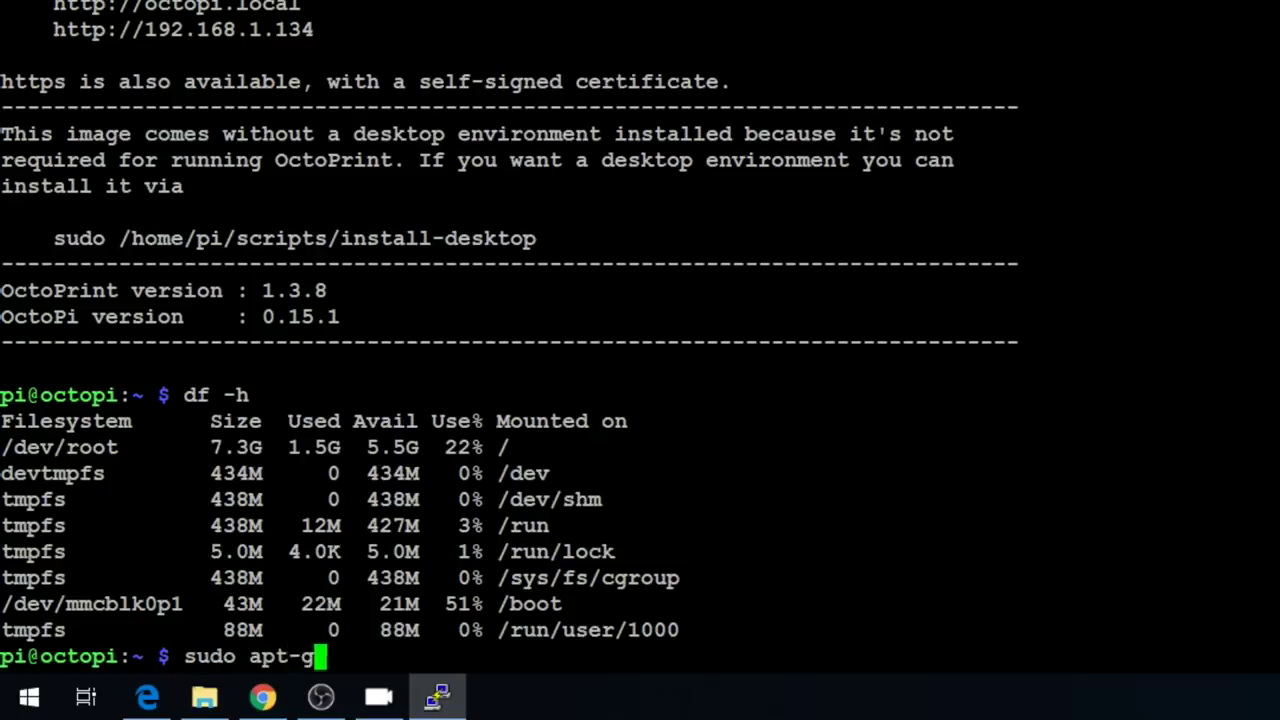
{"action": "type", "text": "et update"}
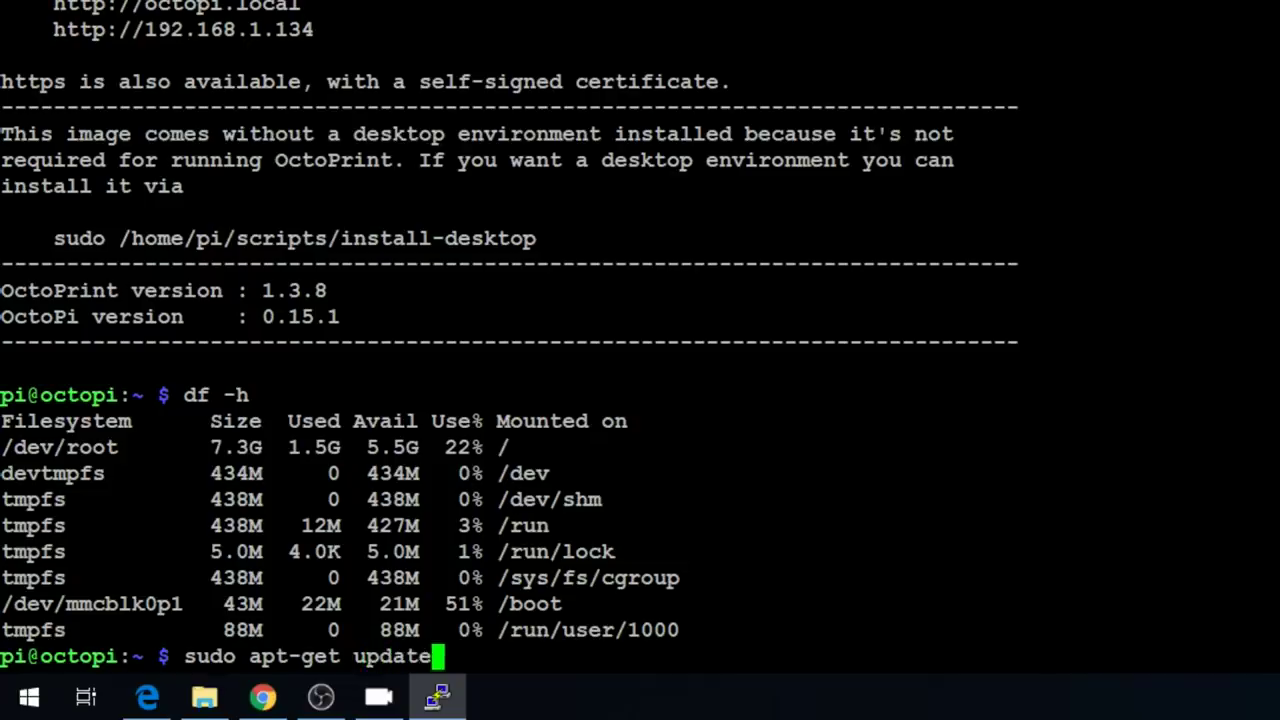
{"action": "key", "text": "Return"}
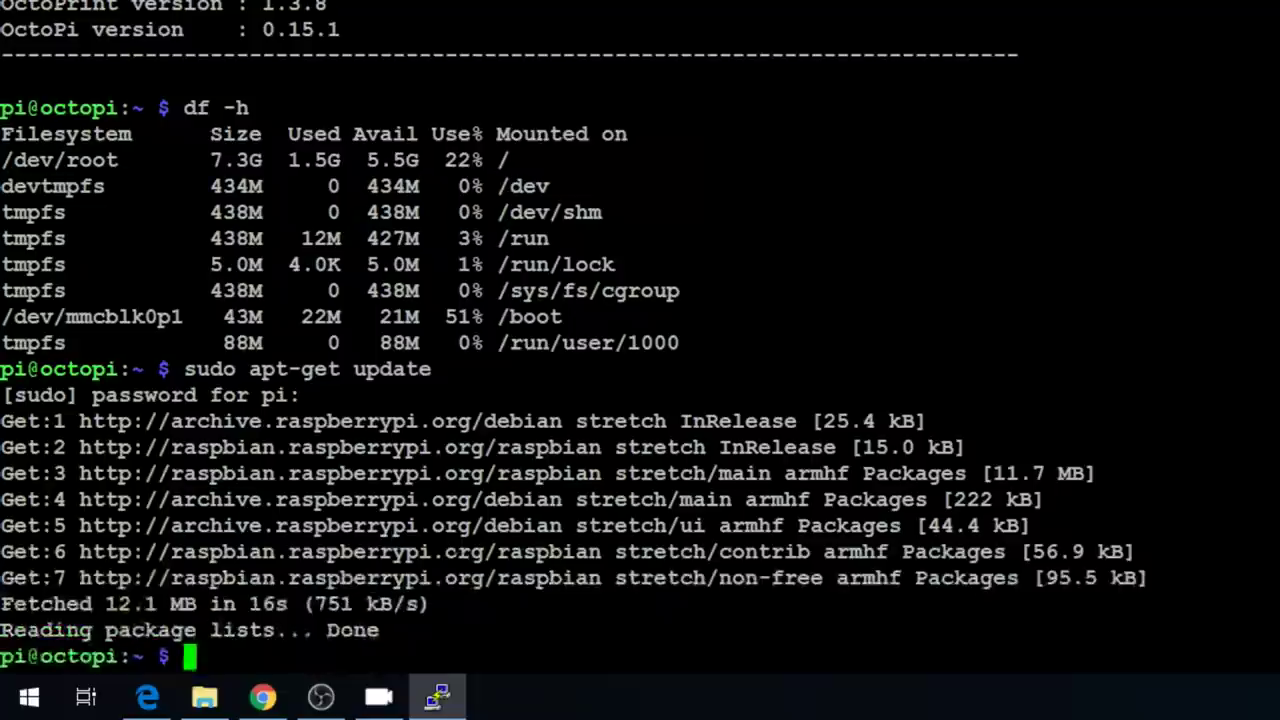
{"action": "key", "text": "Up"}
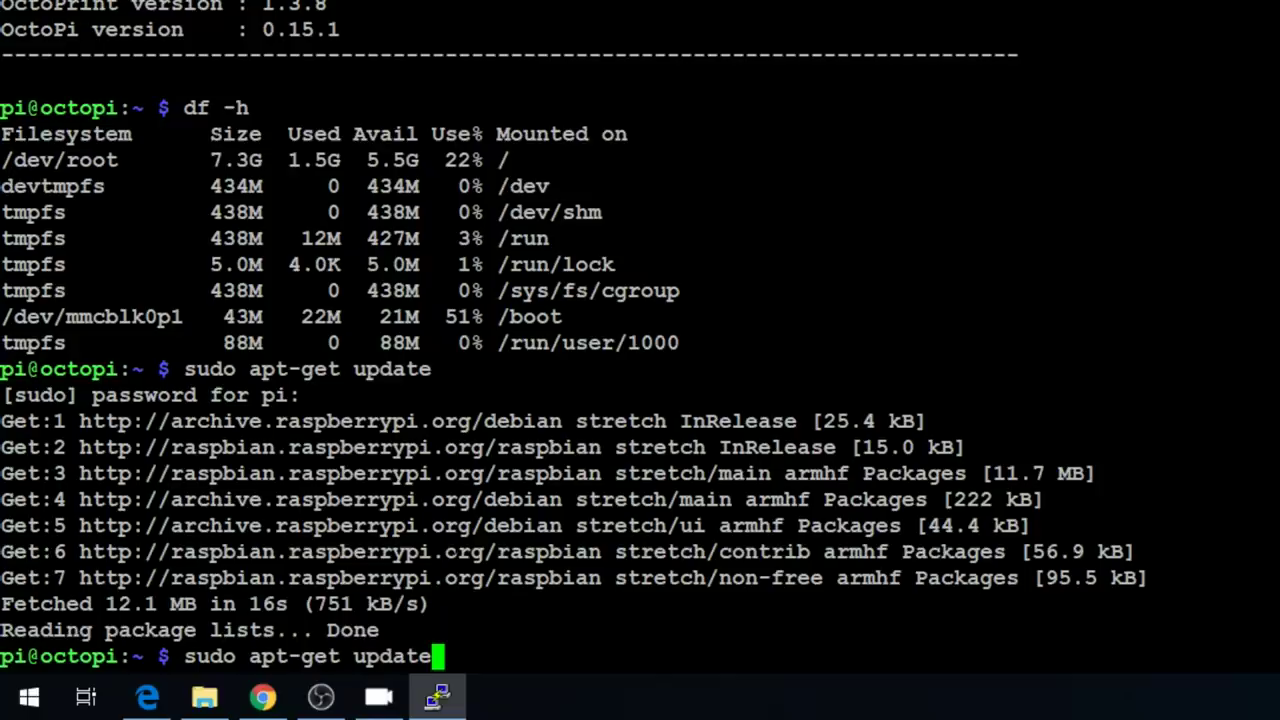
{"action": "key", "text": "BackSpace"}
{"action": "key", "text": "BackSpace"}
{"action": "key", "text": "BackSpace"}
{"action": "key", "text": "BackSpace"}
- Run sudo apt-get upgrade and confirm installing the 138 package upgrades with y
{"action": "type", "text": "grade"}
{"action": "key", "text": "Return"}
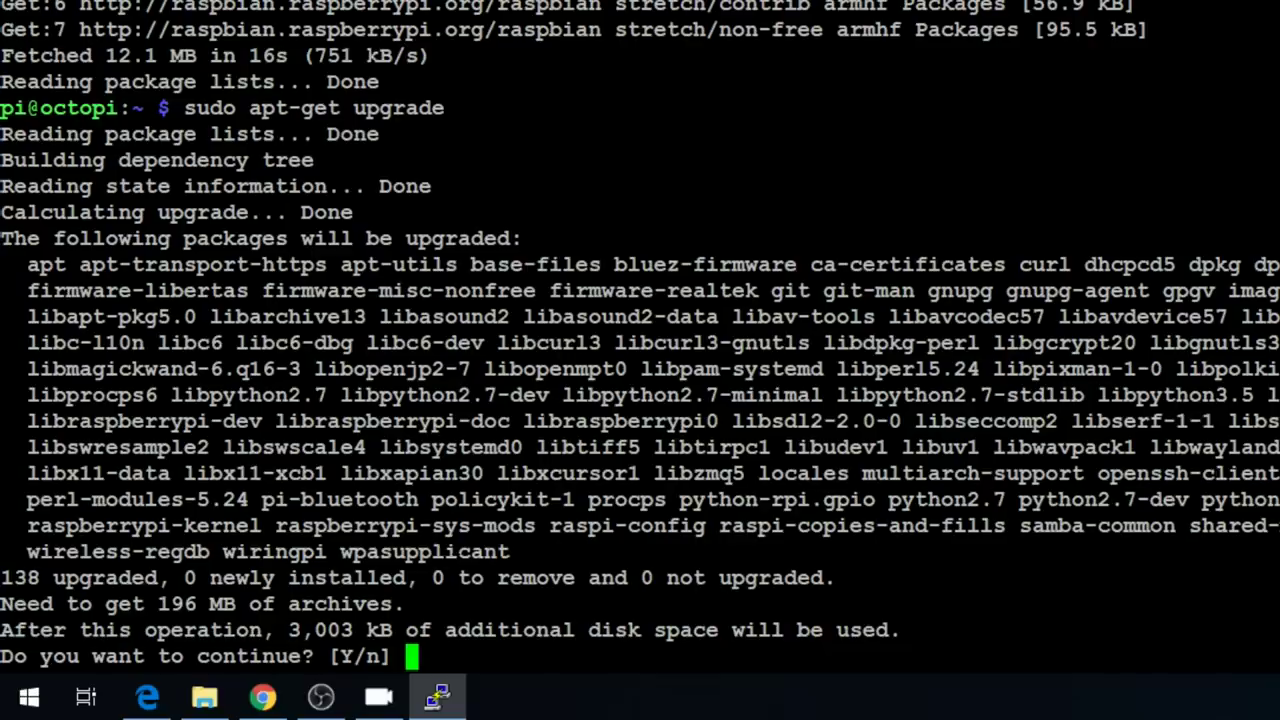
{"action": "type", "text": "y"}
{"action": "key", "text": "Return"}
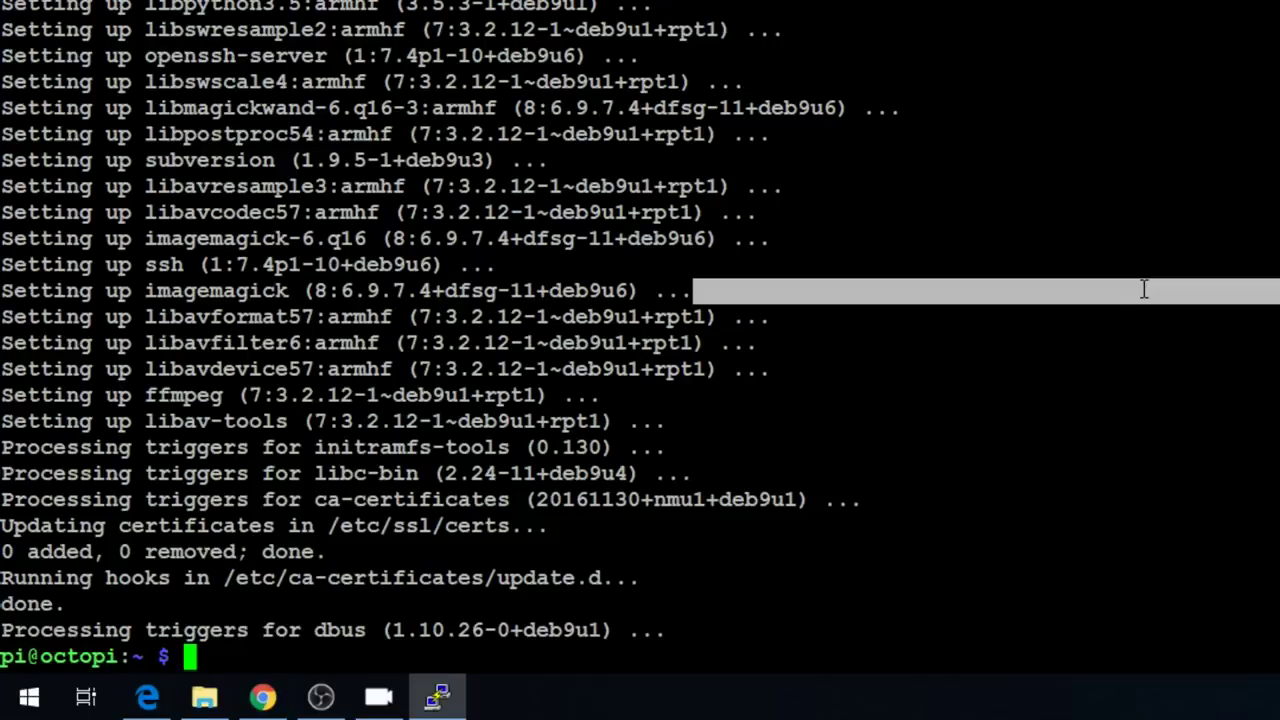
- Reboot with sudo reboot now, reconnect via Restart Session, and switch to the UCTRONICS wiki in Chrome
{"action": "type", "text": "sudo reb"}
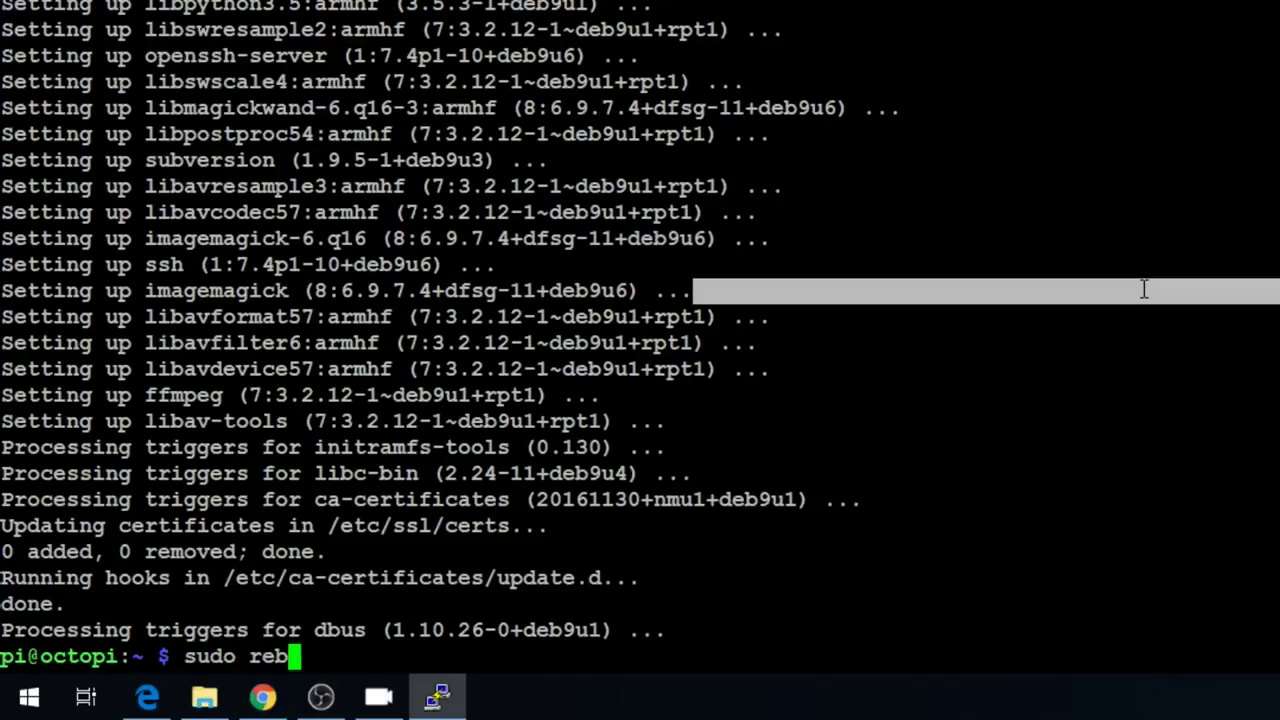
{"action": "type", "text": "oot now"}
{"action": "key", "text": "Return"}
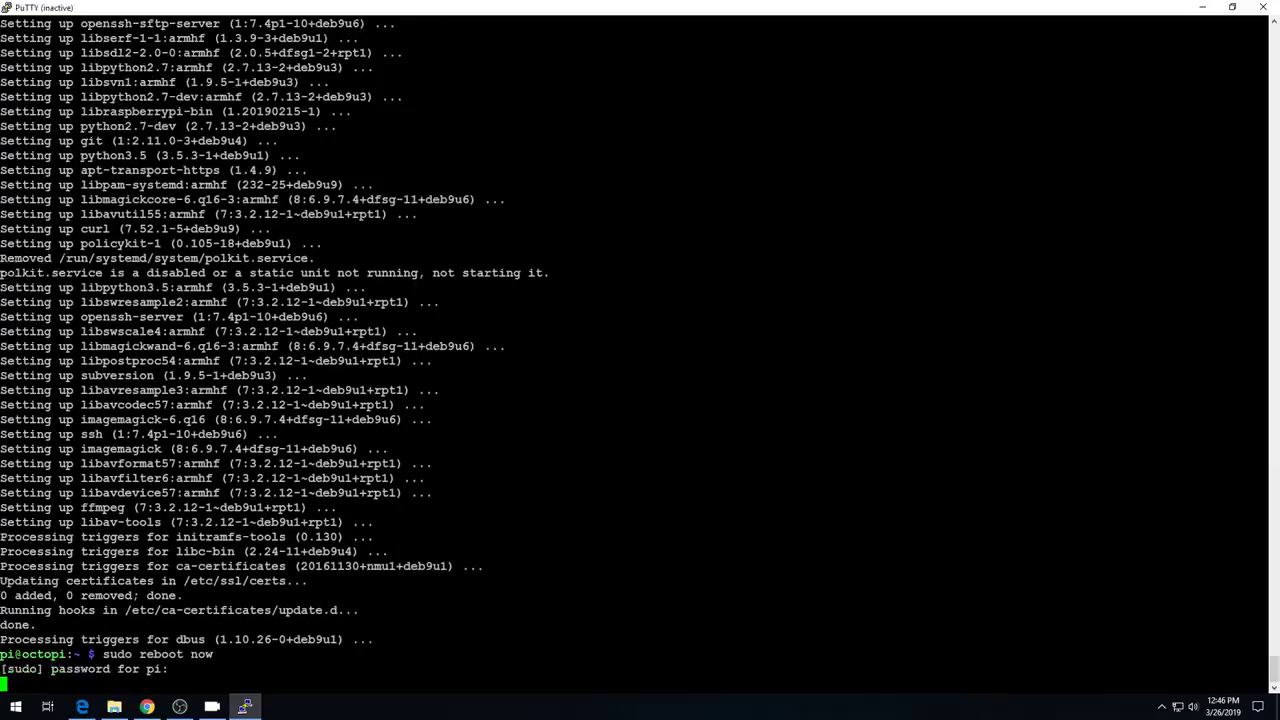
{"action": "left_click", "coordinate": [8, 8]}
{"action": "left_click", "coordinate": [60, 140]}
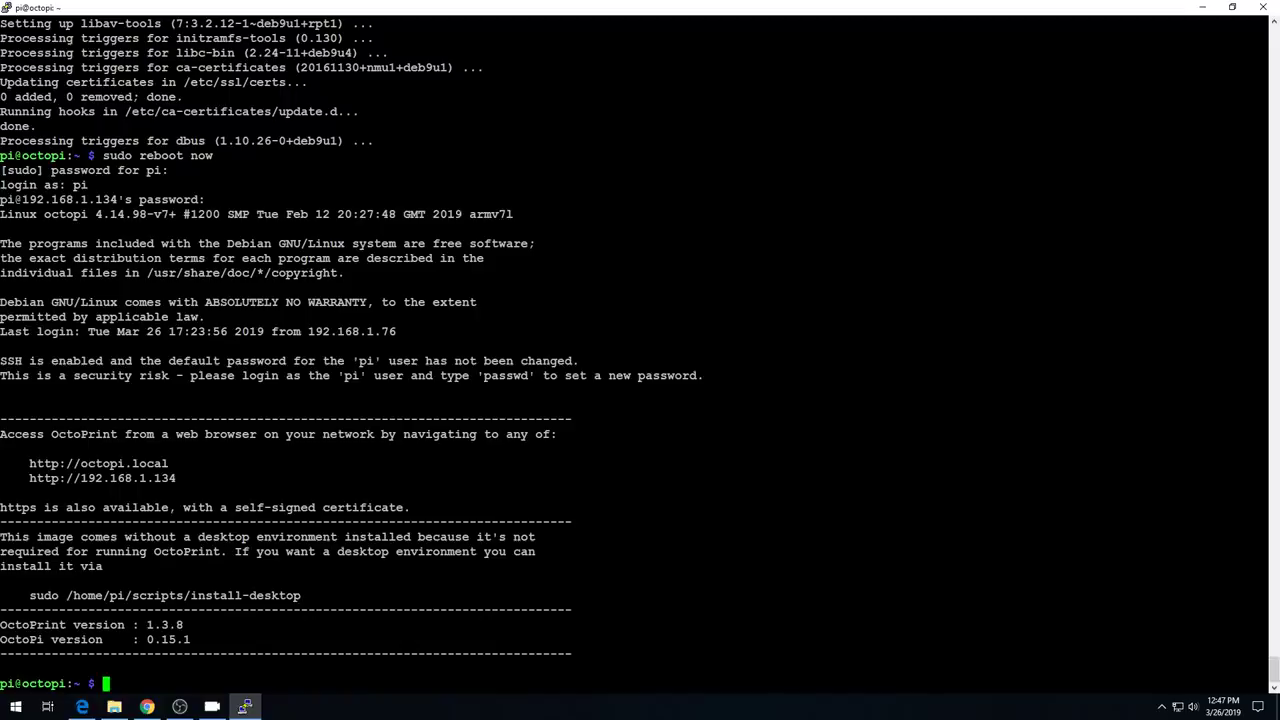
{"action": "key", "text": "alt+Tab"}
- Copy the sudo git clone command for UCTRONICS_LCD35_HDMI_RPI from the driver install steps
{"action": "scroll", "coordinate": [669, 400], "scroll_direction": "down", "scroll_amount": 3}
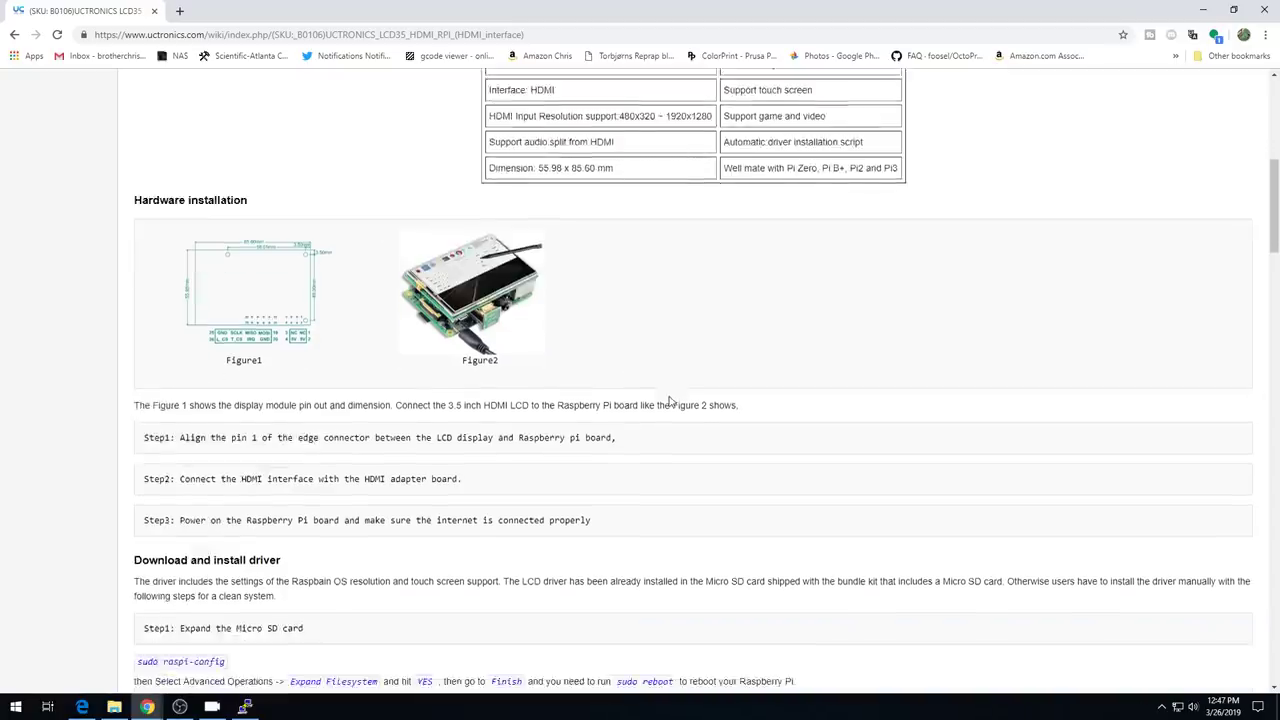
{"action": "scroll", "coordinate": [669, 400], "scroll_direction": "down", "scroll_amount": 2}
{"action": "scroll", "coordinate": [669, 400], "scroll_direction": "down", "scroll_amount": 2}
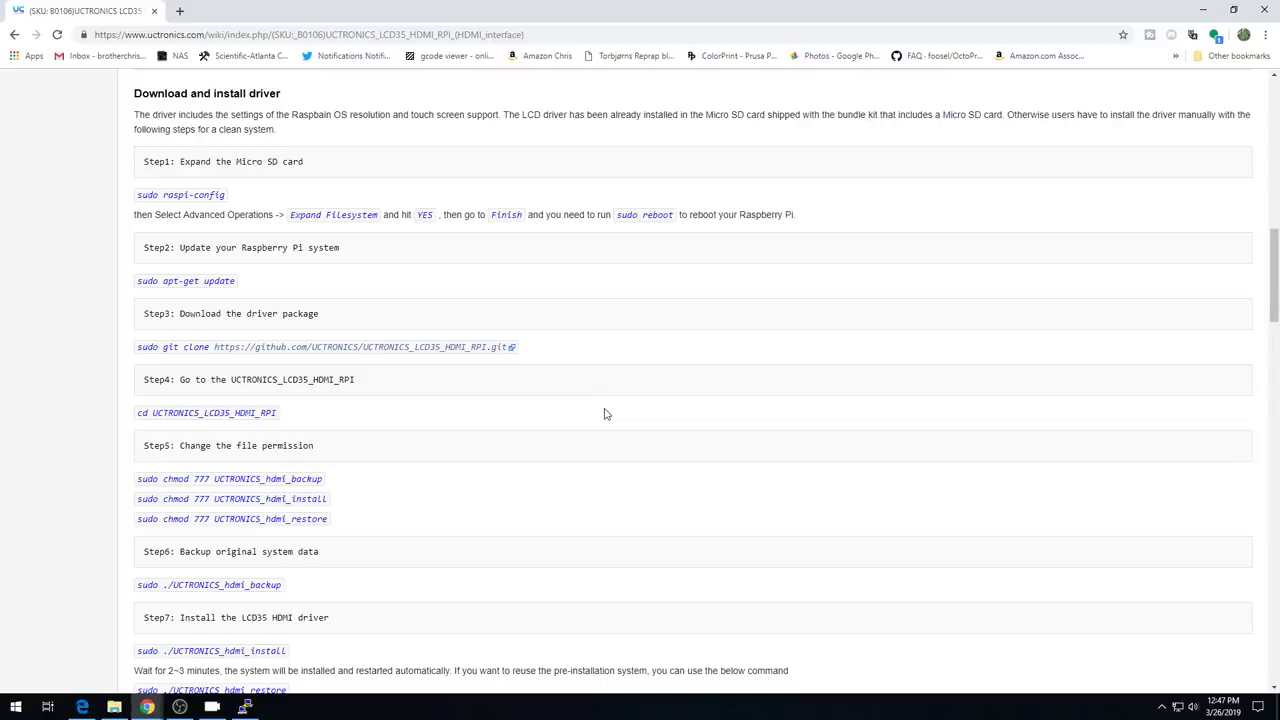
{"action": "scroll", "coordinate": [237, 200], "scroll_direction": "down", "scroll_amount": 2}
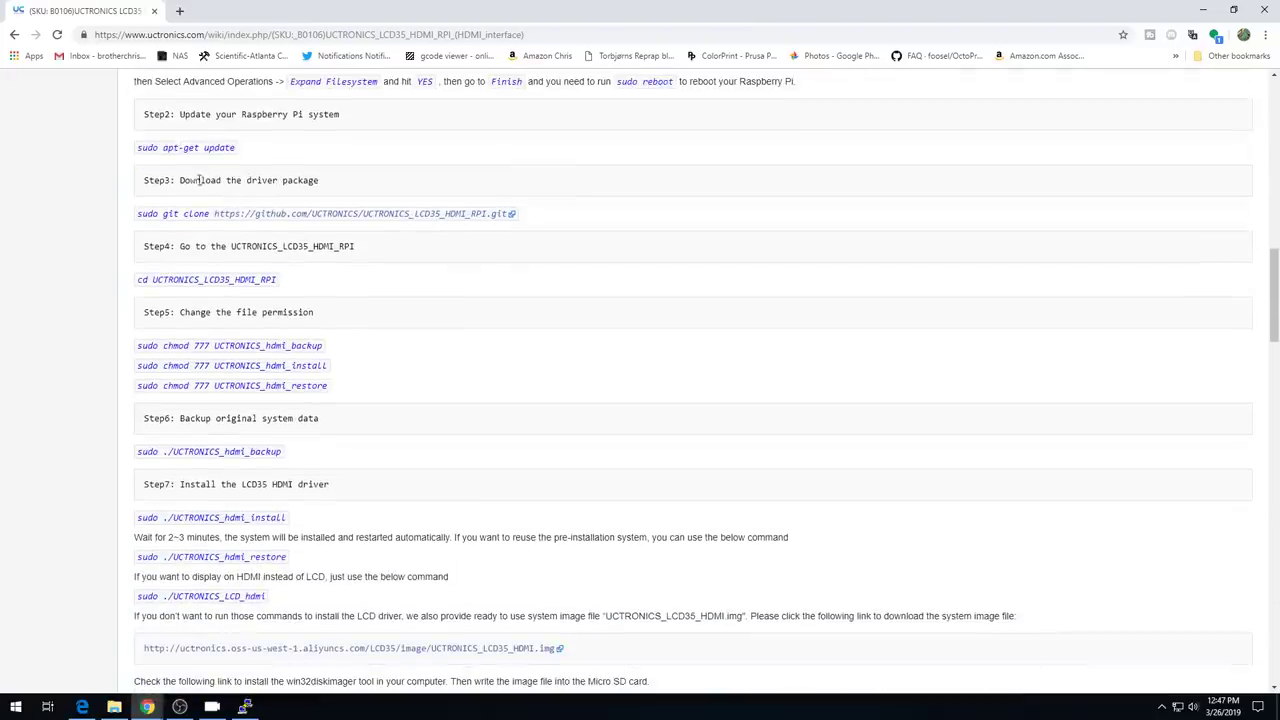
{"action": "scroll", "coordinate": [232, 150], "scroll_direction": "down", "scroll_amount": 1}
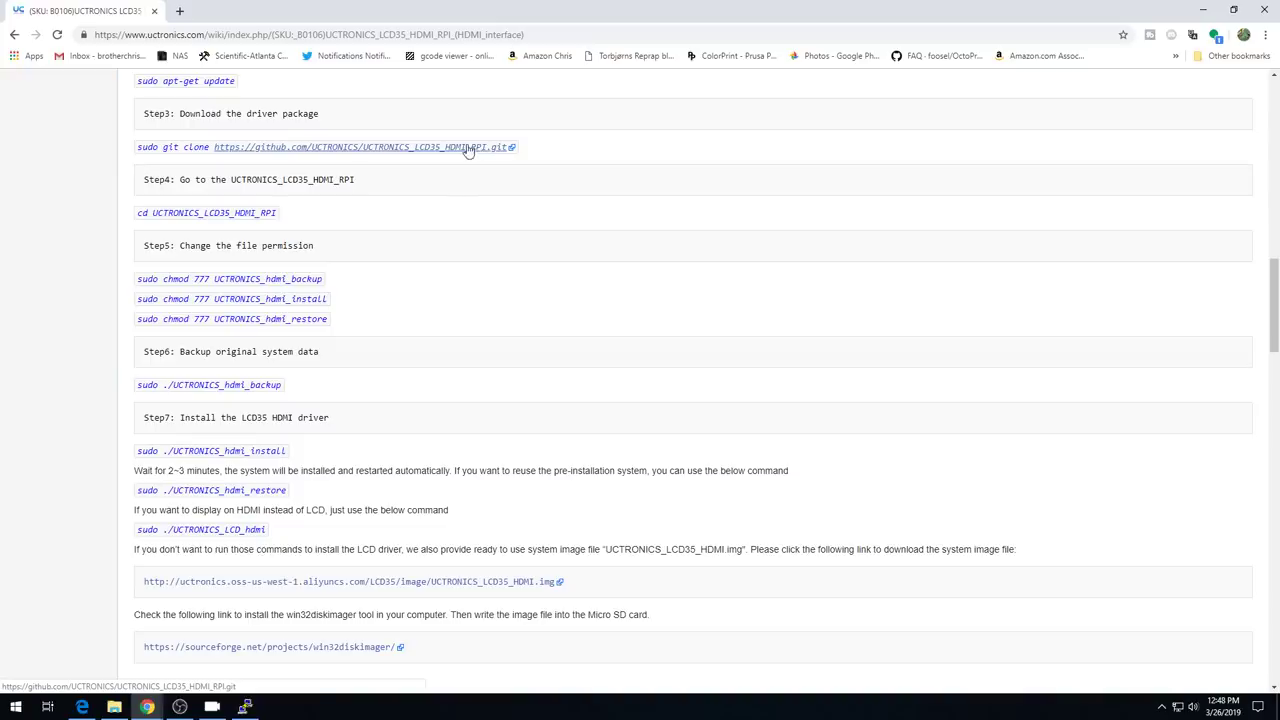
{"action": "left_click_drag", "start_coordinate": [137, 147], "coordinate": [495, 148]}
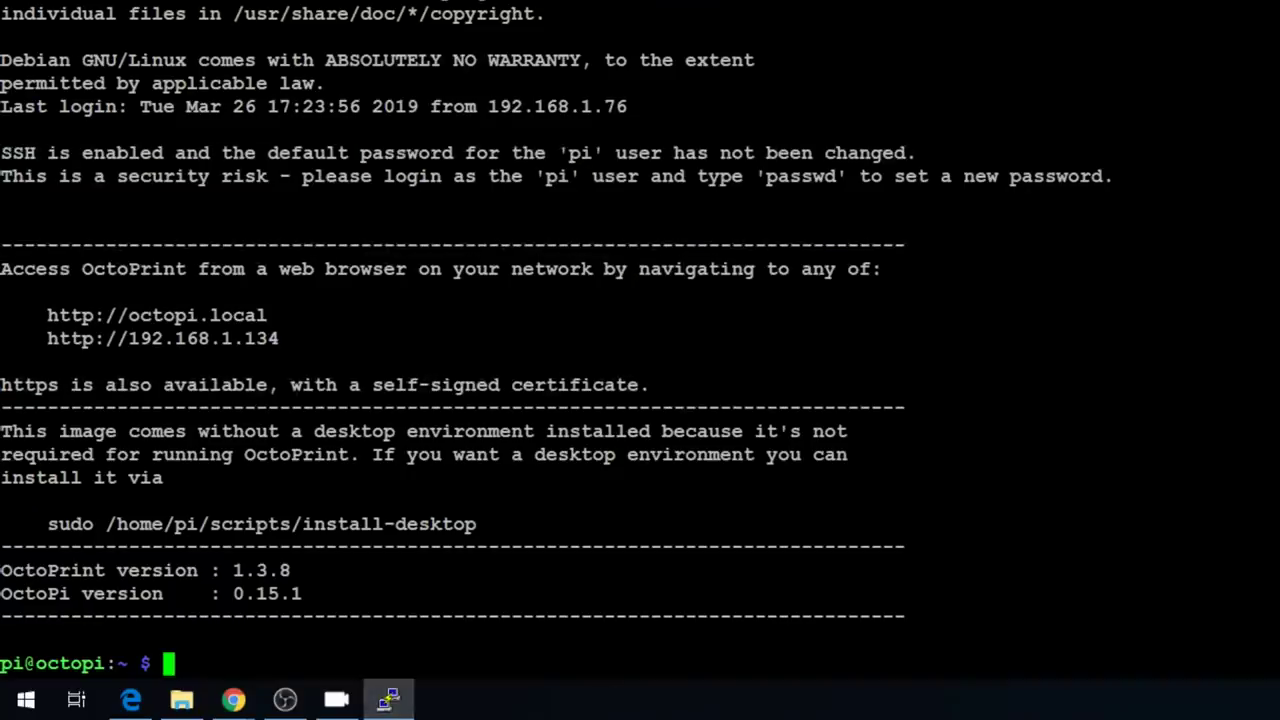
- Paste and run the sudo git clone command, entering the sudo password
{"action": "type", "text": "sudo git clone https://github.com/UCTRONICS/UCTRONICS_LCD35_HDMI_RPI.git"}
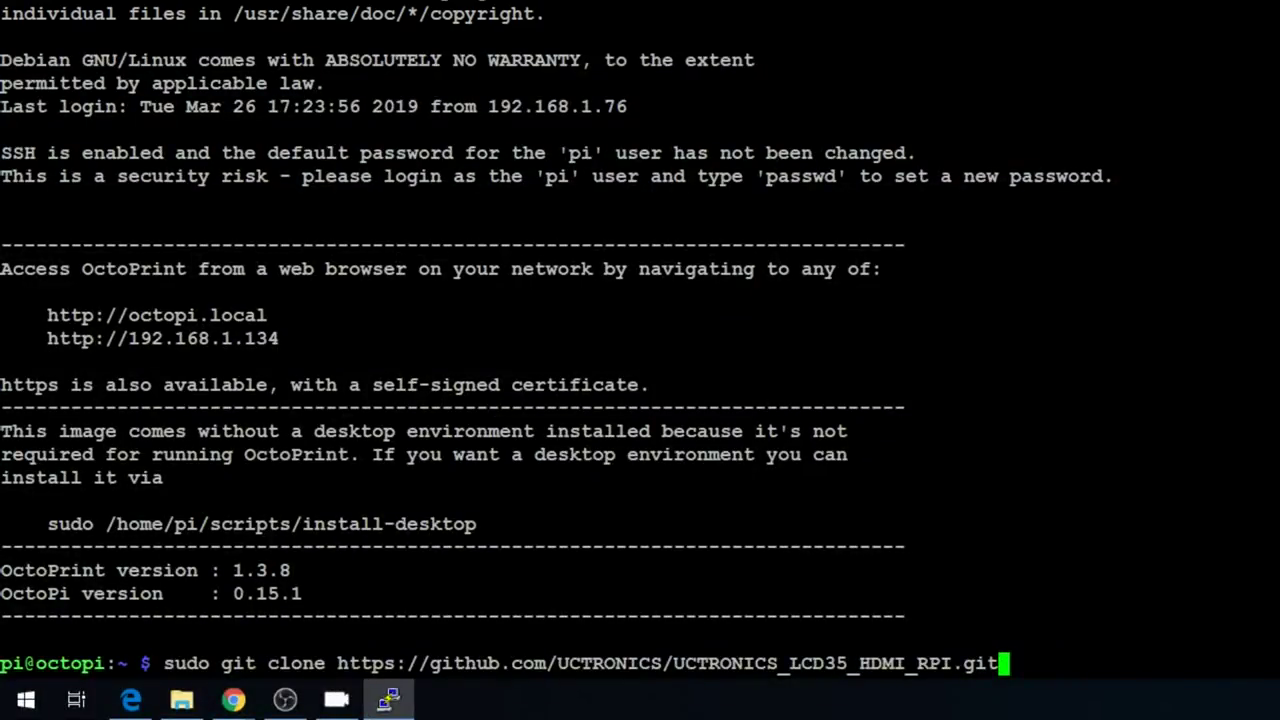
{"action": "key", "text": "Return"}
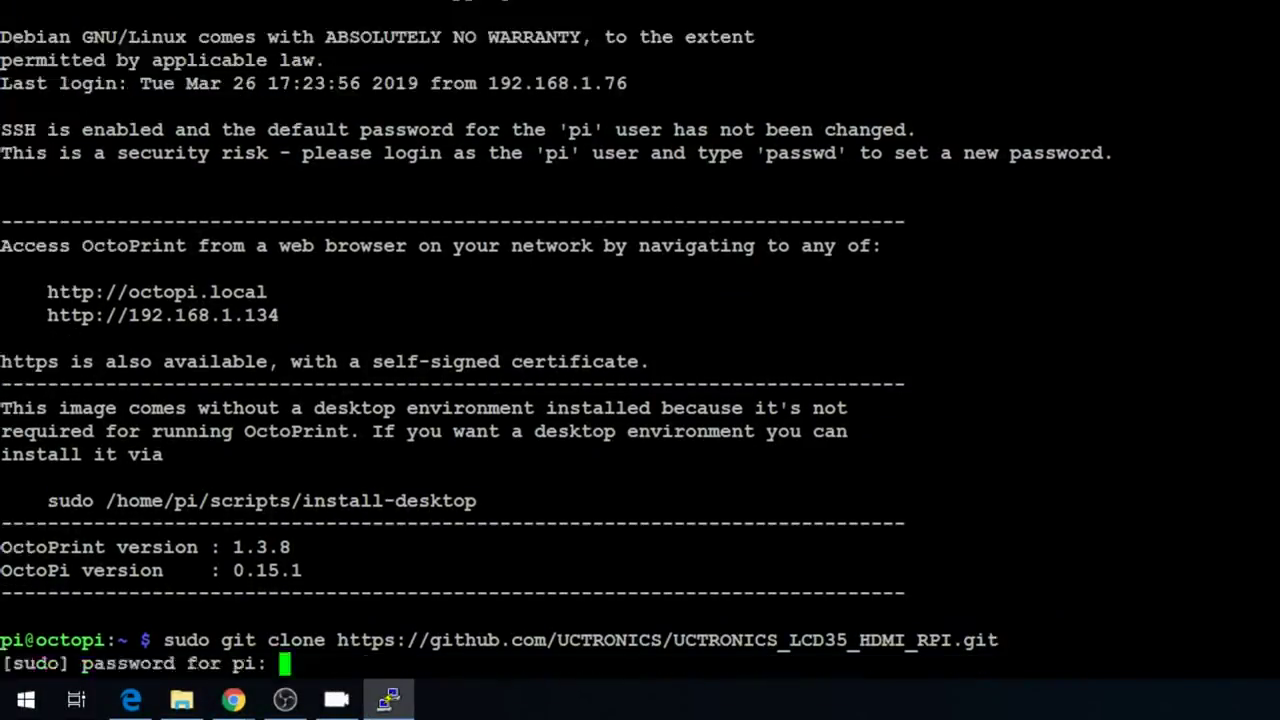
{"action": "type", "text": "raspberry"}
{"action": "key", "text": "Return"}
- Rerun the clone without sudo and list the home folder to confirm UCTRONICS_LCD35_HDMI_RPI
{"action": "key", "text": "Up"}
{"action": "key", "text": "Home"}
{"action": "key", "text": "Right"}
{"action": "key", "text": "Right"}
{"action": "key", "text": "Right"}
{"action": "key", "text": "Right"}
{"action": "key", "text": "Right"}
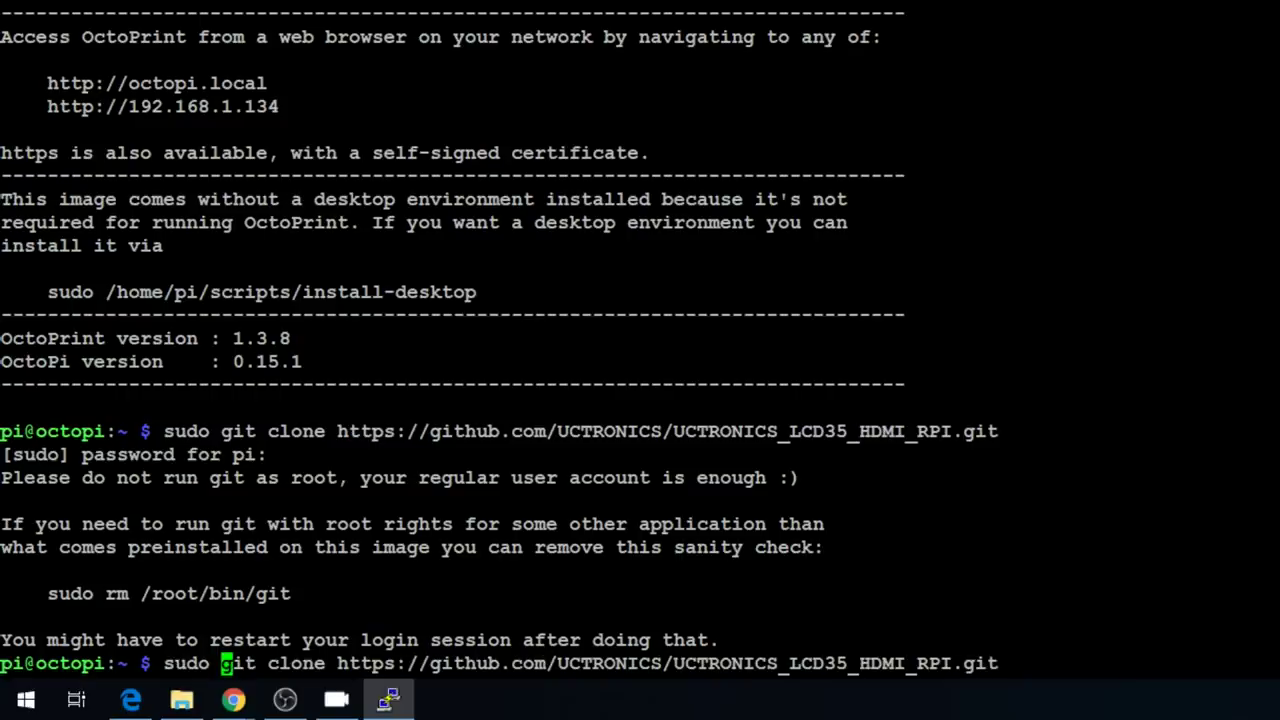
{"action": "key", "text": "BackSpace"}
{"action": "key", "text": "BackSpace"}
{"action": "key", "text": "BackSpace"}
{"action": "key", "text": "BackSpace"}
{"action": "key", "text": "BackSpace"}
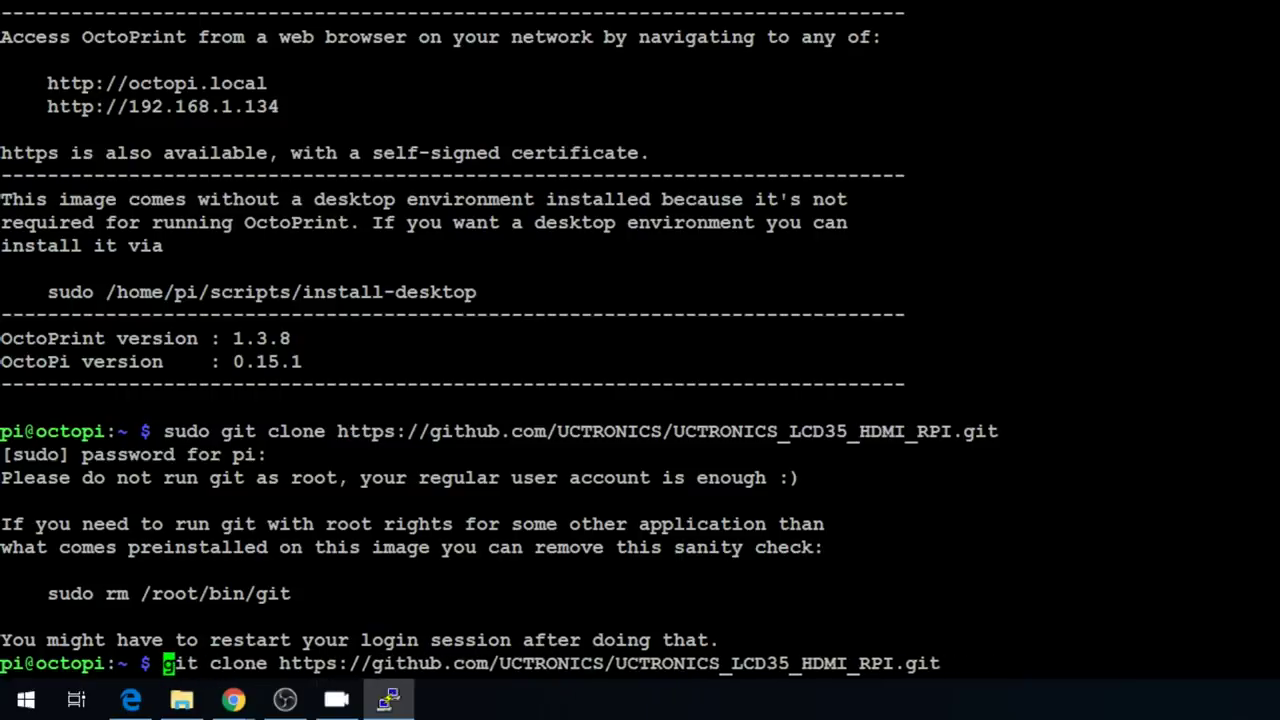
{"action": "key", "text": "Return"}
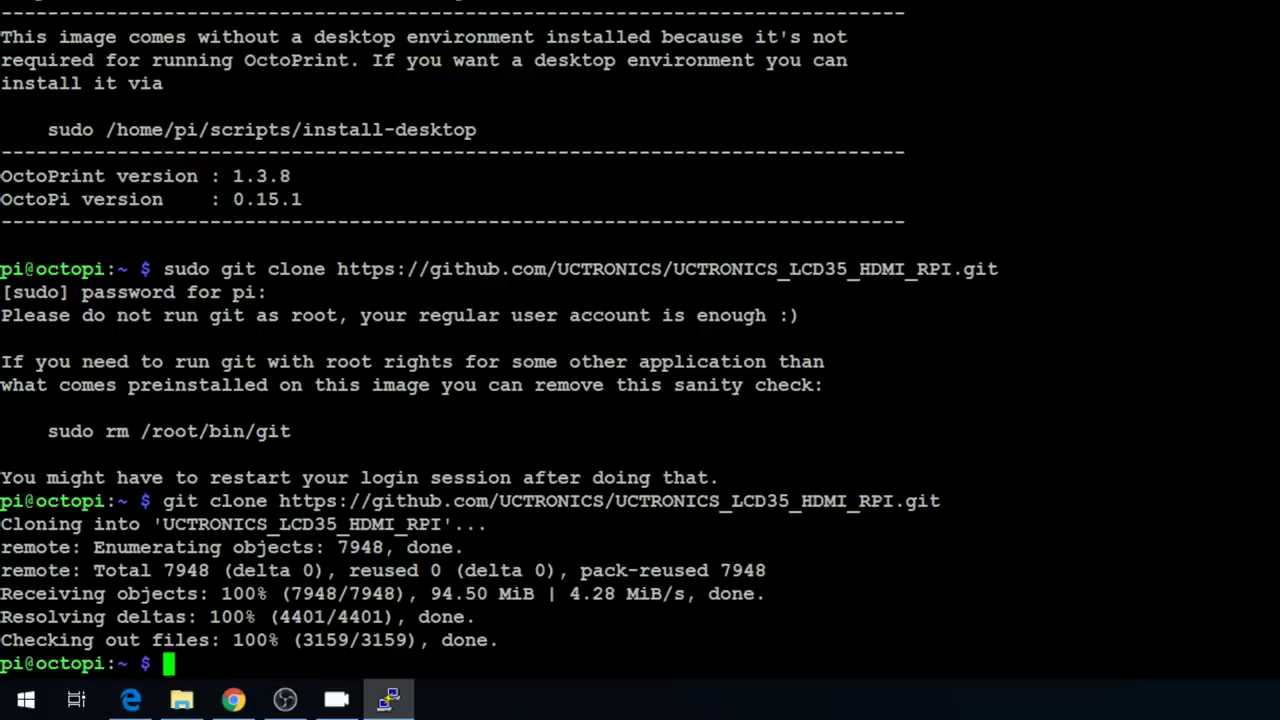
{"action": "type", "text": "ls"}
{"action": "key", "text": "Return"}
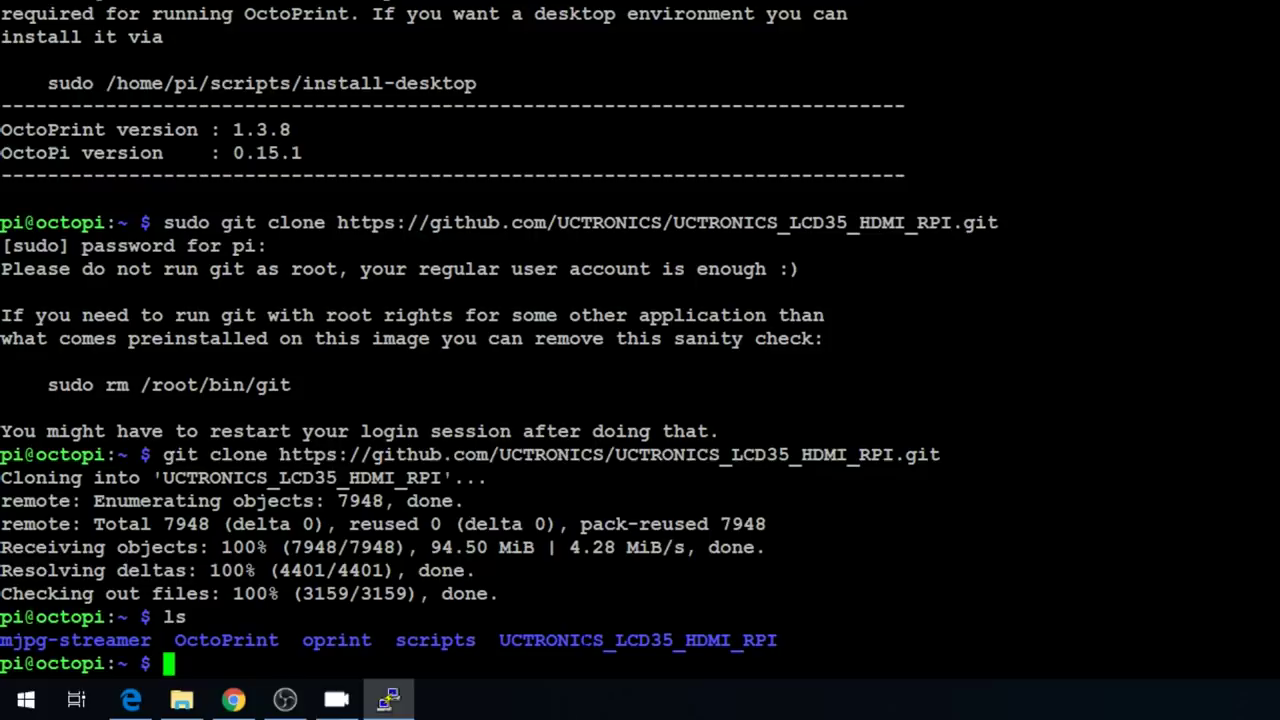
- Enter the UCTRONICS_LCD35_HDMI_RPI folder and list its files
{"action": "type", "text": "CD U"}
{"action": "key", "text": "Tab"}
{"action": "key", "text": "Return"}
{"action": "type", "text": "ls"}
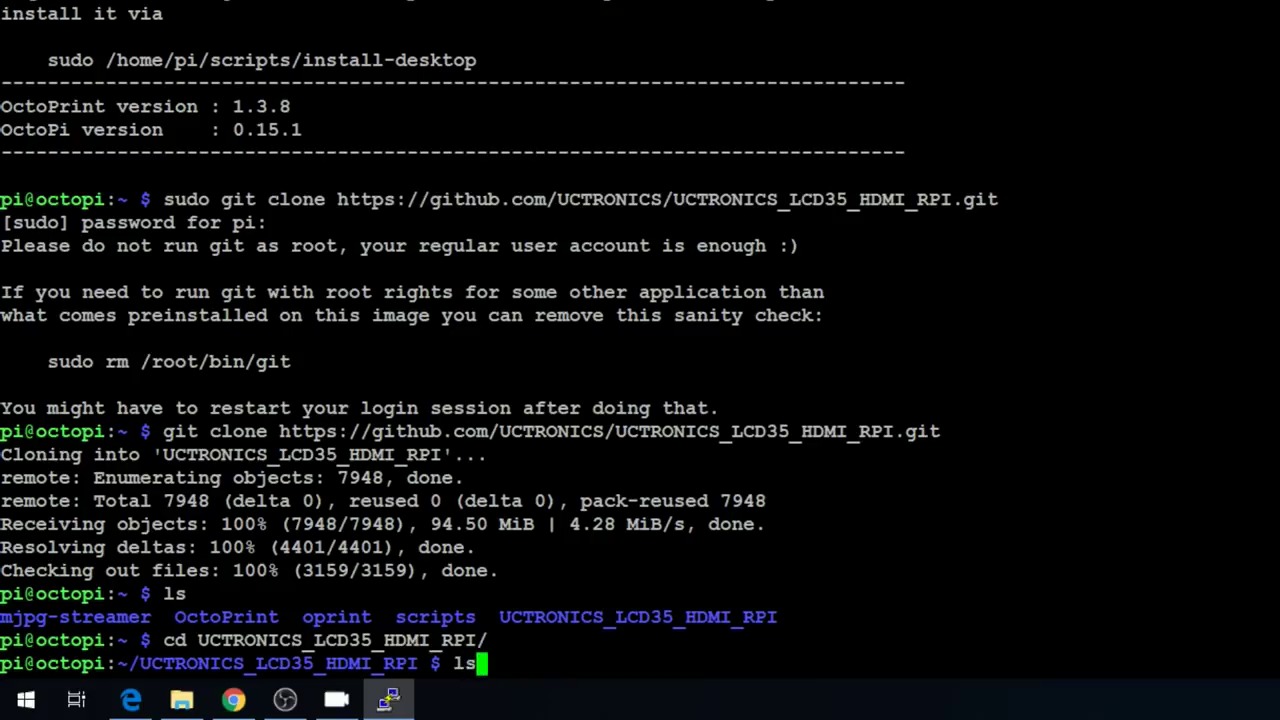
{"action": "key", "text": "Return"}
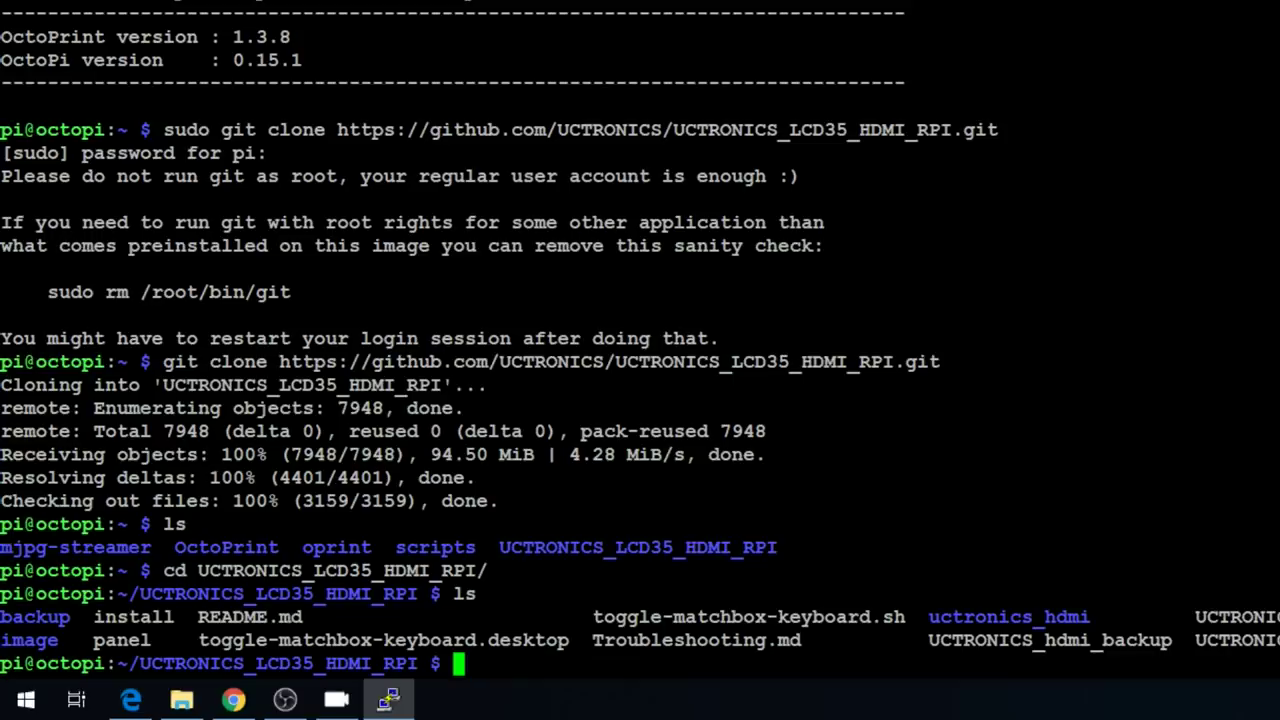
- Set UCTRONICS_hdmi_backup and UCTRONICS_hdmi_install to 777 with sudo chmod
{"action": "type", "text": "sudo"}
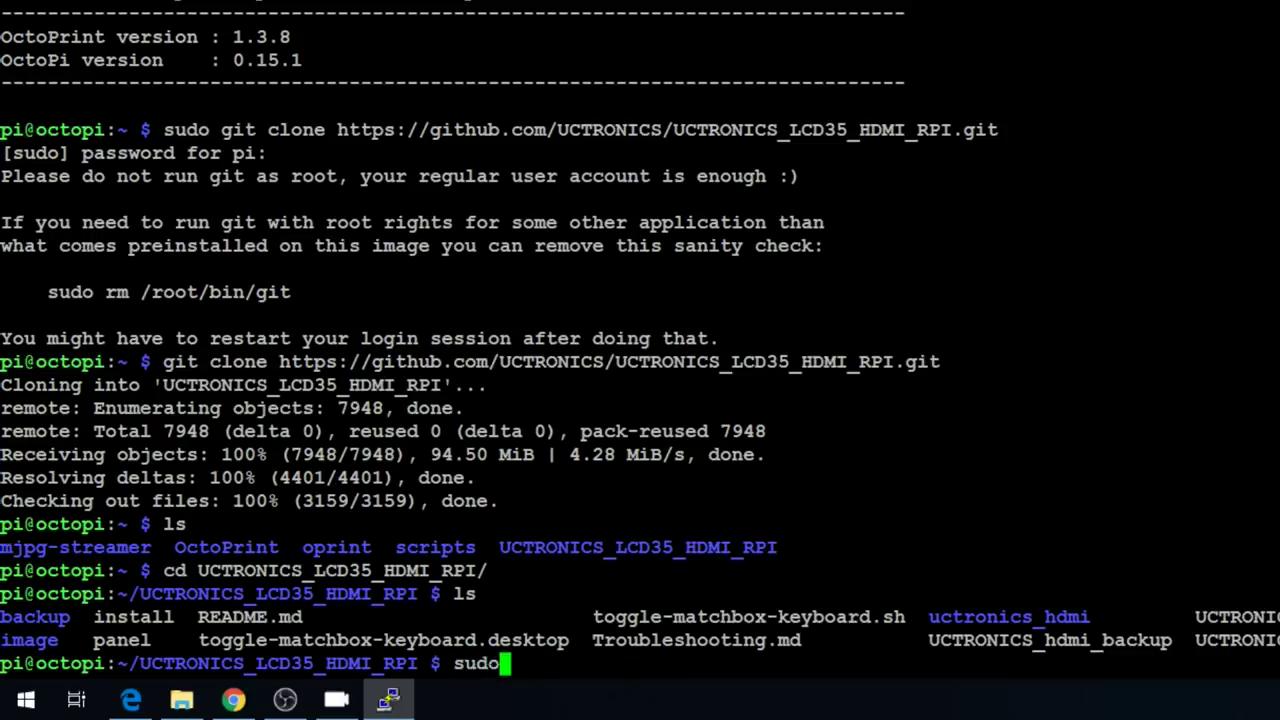
{"action": "type", "text": " chmod "}
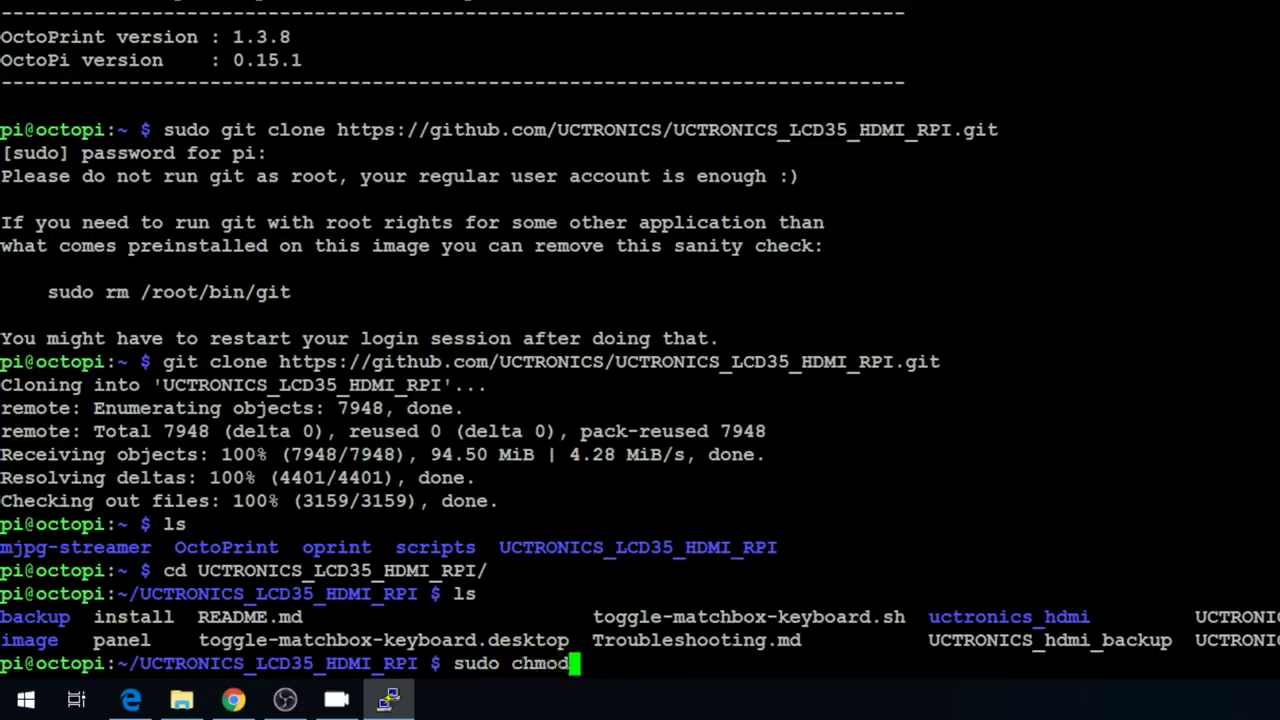
{"action": "type", "text": "777"}
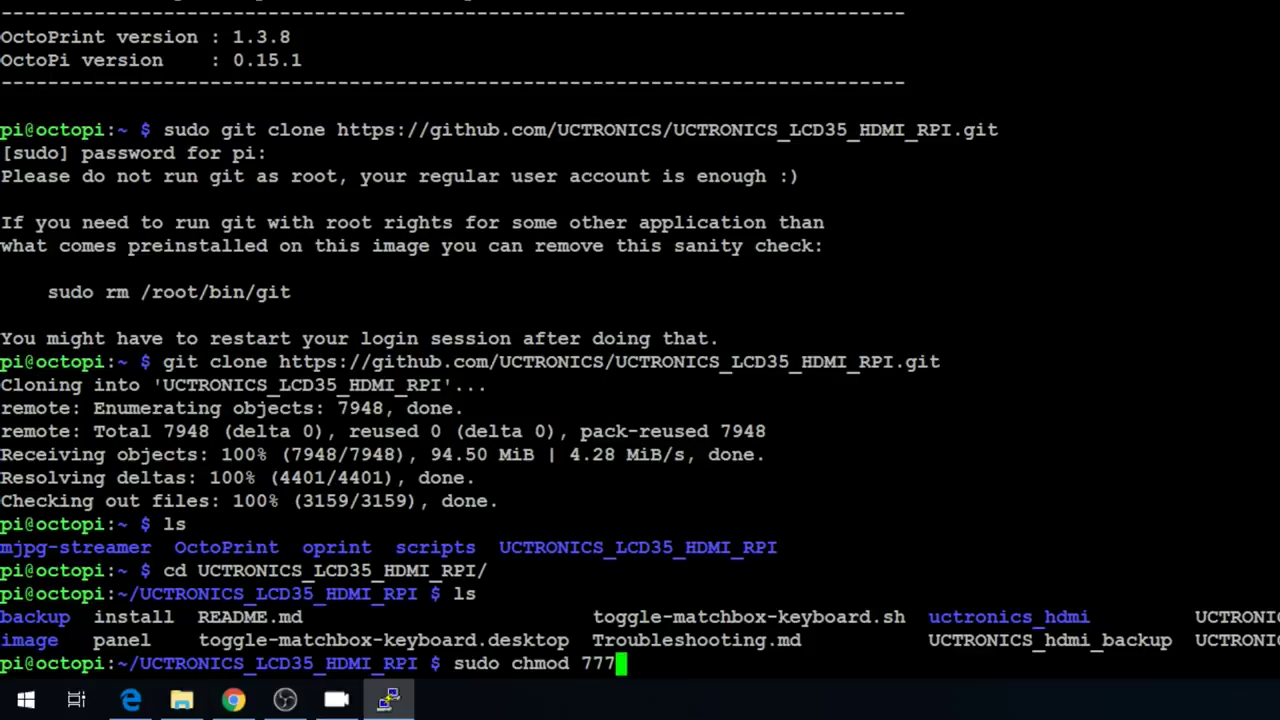
{"action": "type", "text": " UCT"}
{"action": "key", "text": "Tab"}
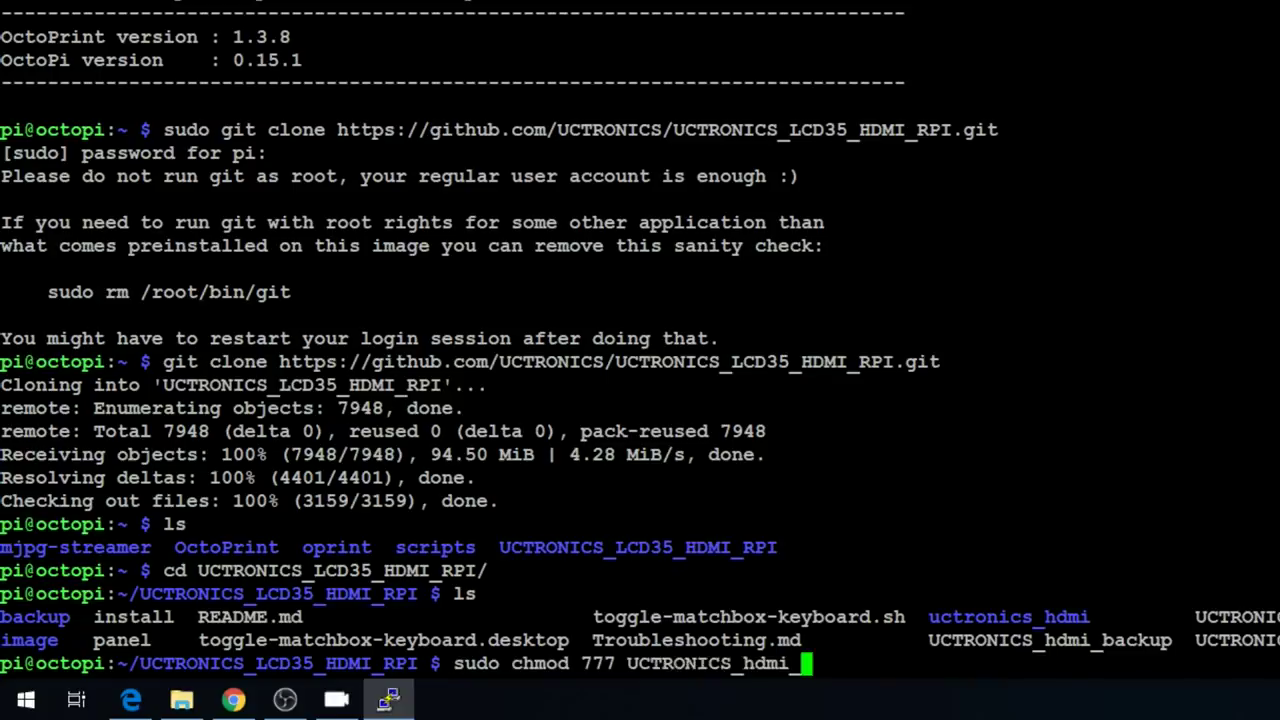
{"action": "type", "text": "backup"}
{"action": "key", "text": "Return"}
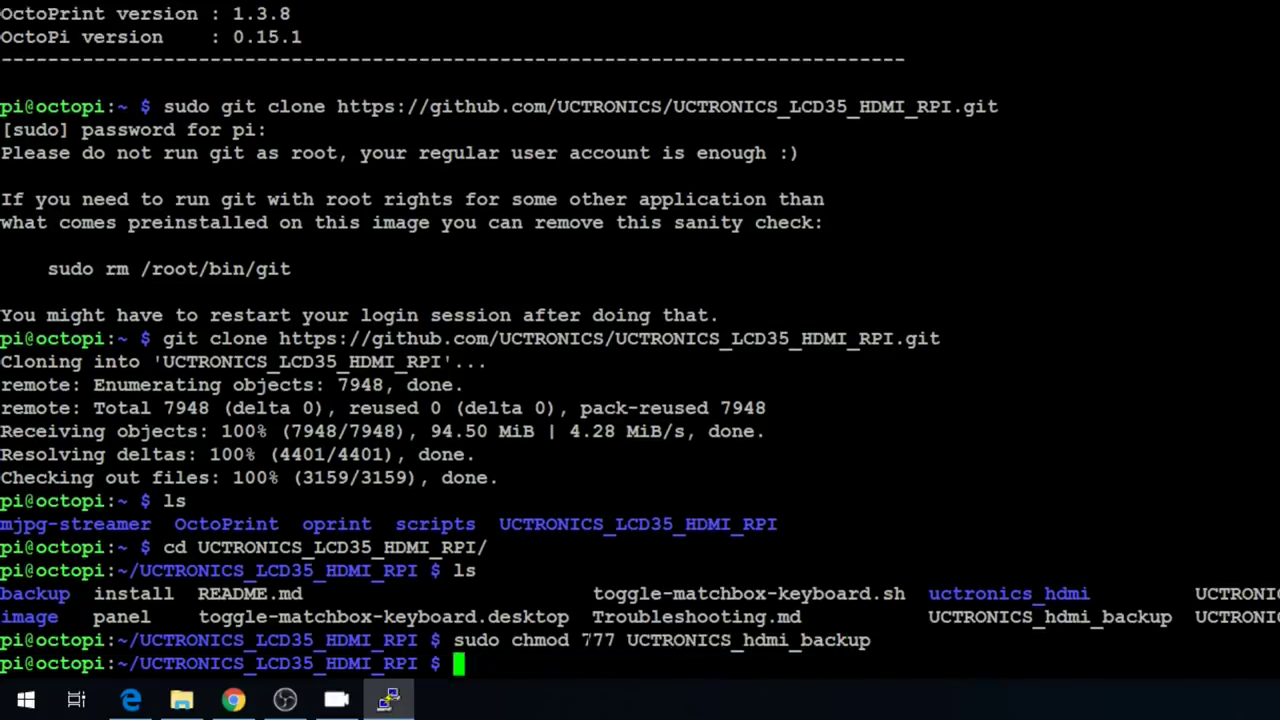
{"action": "key", "text": "Up"}
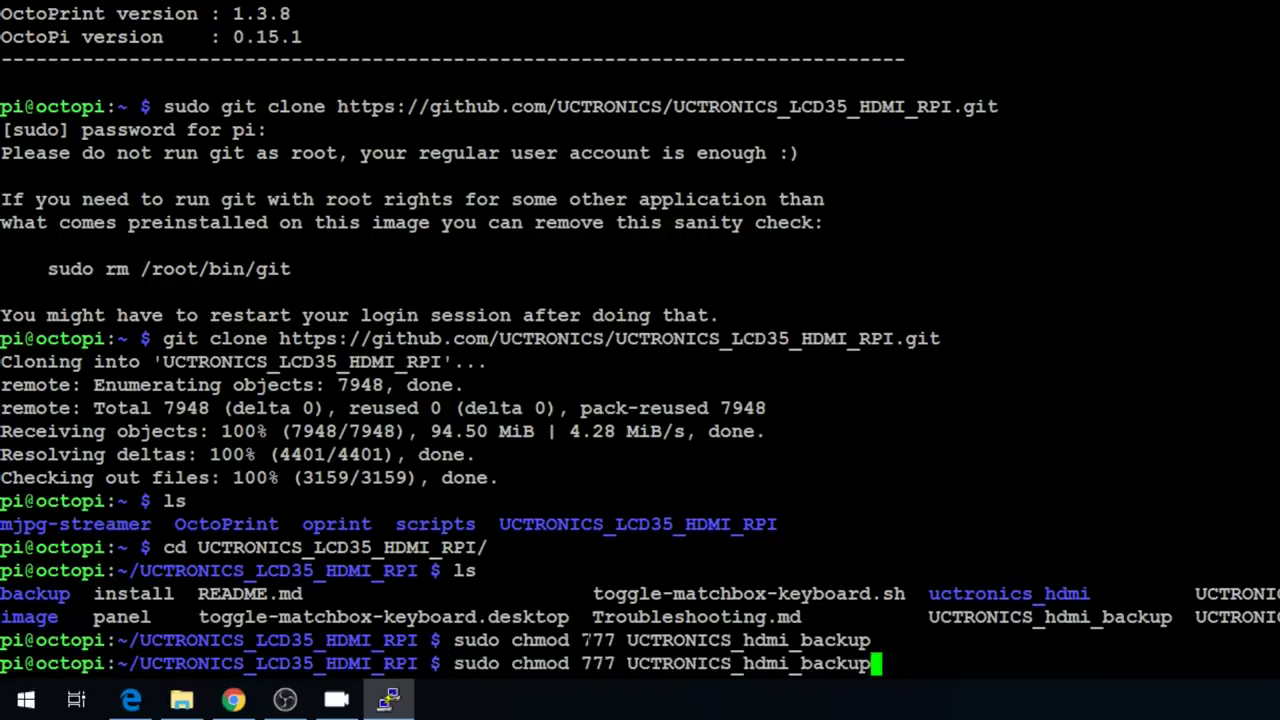
{"action": "key", "text": "BackSpace"}
{"action": "key", "text": "BackSpace"}
{"action": "key", "text": "BackSpace"}
{"action": "key", "text": "BackSpace"}
{"action": "key", "text": "BackSpace"}
{"action": "key", "text": "BackSpace"}
{"action": "key", "text": "BackSpace"}
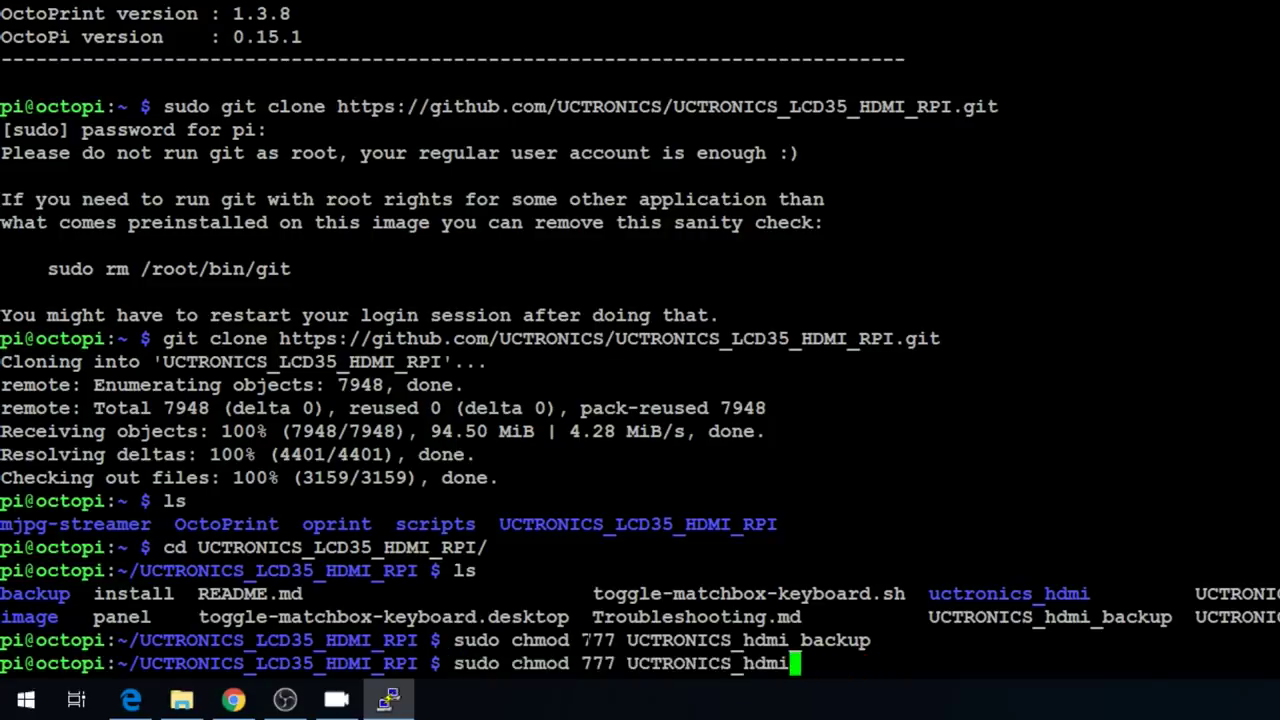
{"action": "type", "text": "_in"}
{"action": "key", "text": "Tab"}
{"action": "key", "text": "Return"}
- Set UCTRONICS_hdmi_restore to 777 too and list the folder to confirm executables
{"action": "key", "text": "Up"}
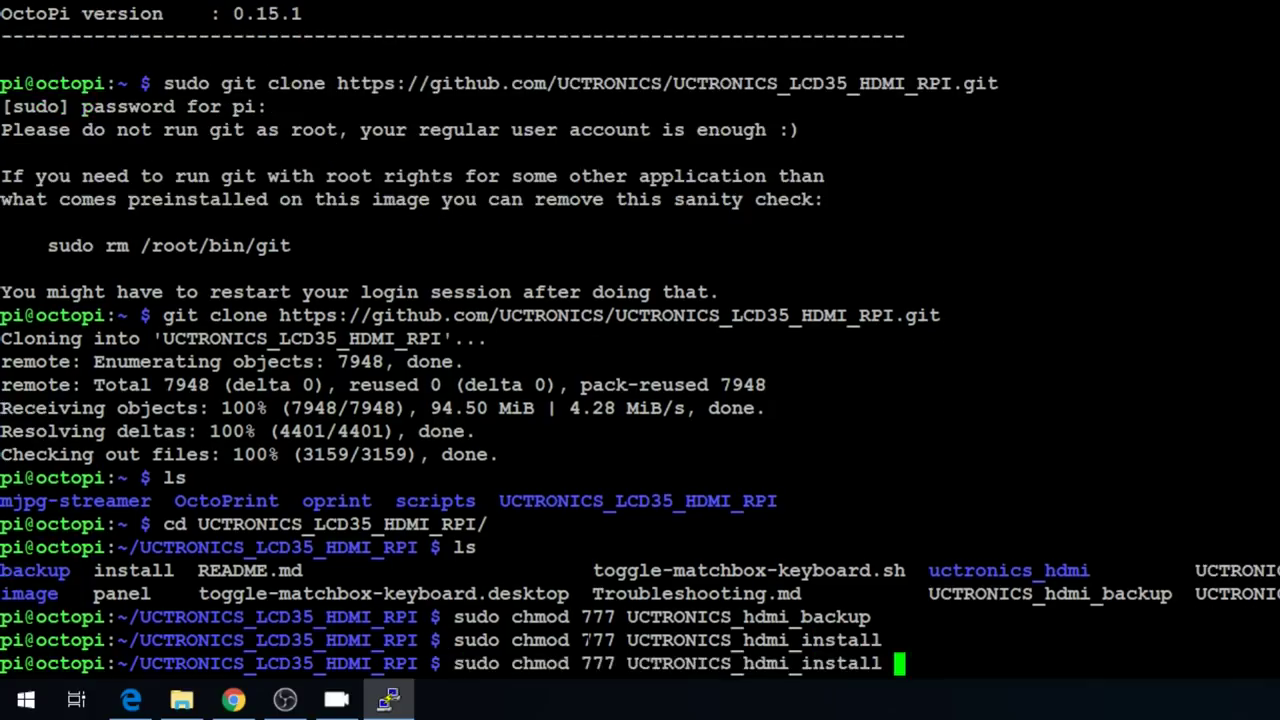
{"action": "key", "text": "BackSpace"}
{"action": "key", "text": "BackSpace"}
{"action": "key", "text": "BackSpace"}
{"action": "key", "text": "BackSpace"}
{"action": "key", "text": "BackSpace"}
{"action": "key", "text": "BackSpace"}
{"action": "key", "text": "BackSpace"}
{"action": "key", "text": "BackSpace"}
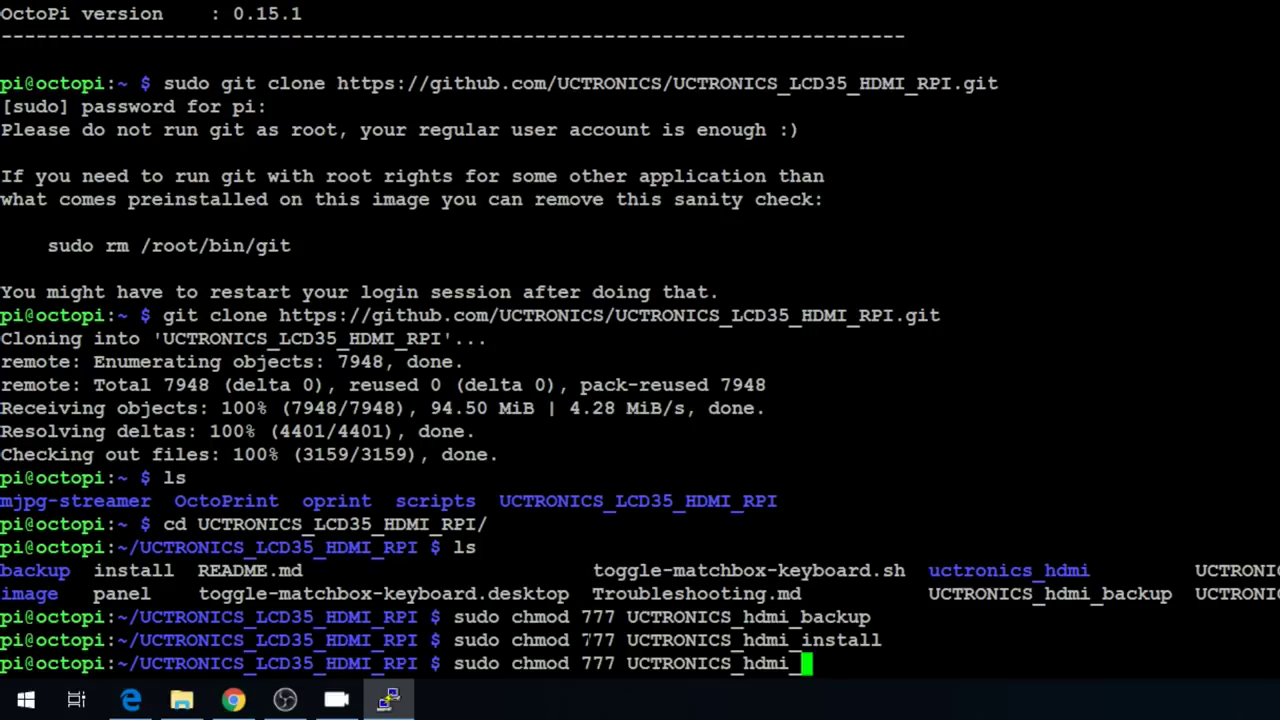
{"action": "type", "text": "re"}
{"action": "key", "text": "Tab"}
{"action": "key", "text": "Return"}
{"action": "type", "text": "ls"}
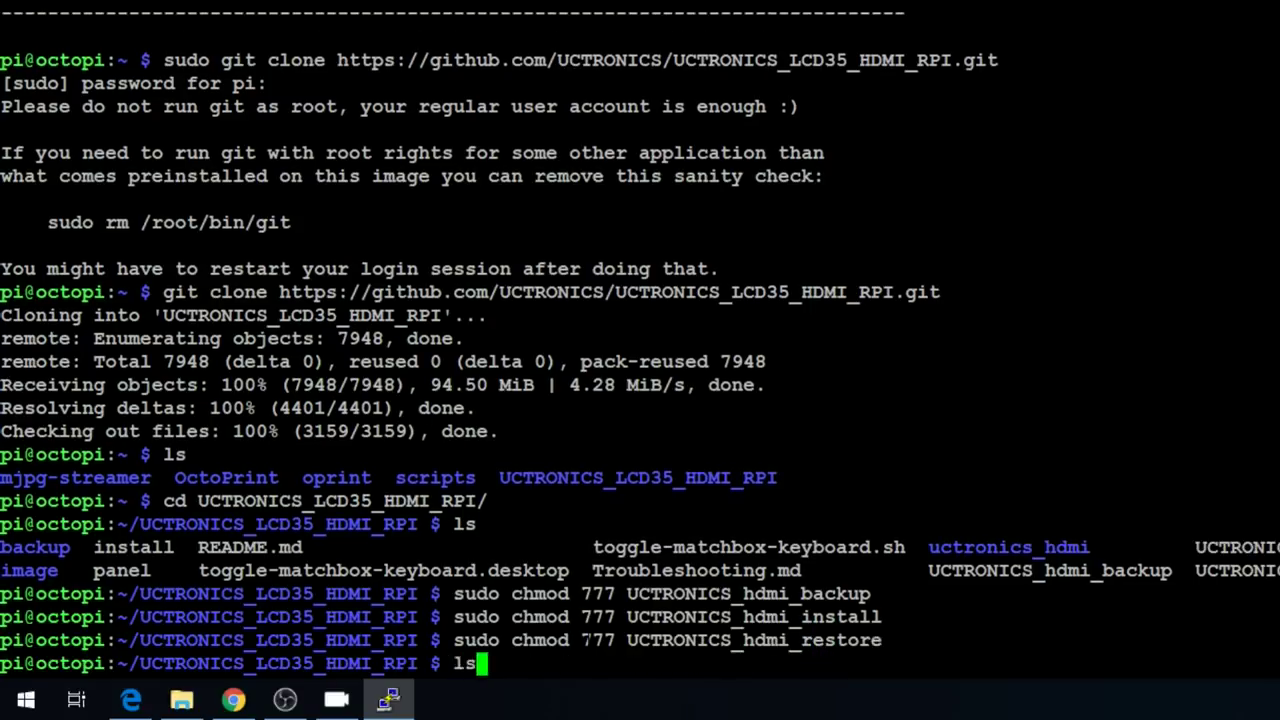
{"action": "key", "text": "Return"}
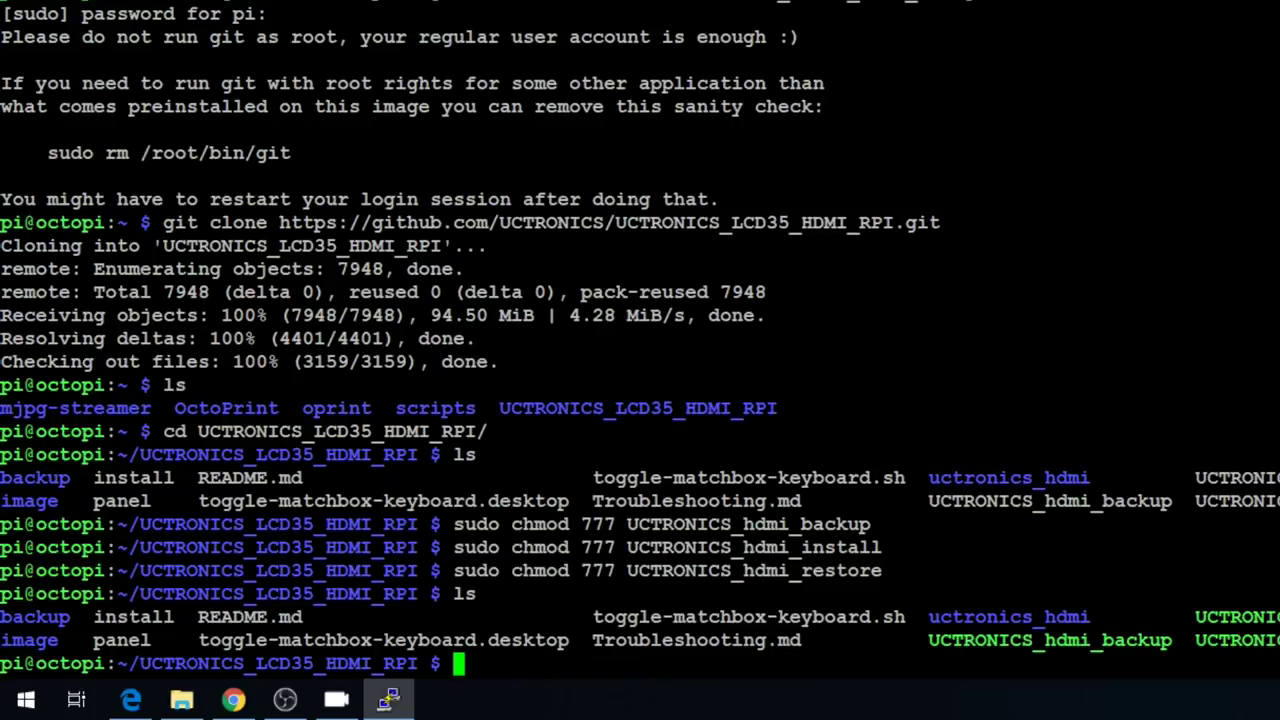
- Back up the current display configuration with sudo ./UCTRONICS_hdmi_backup
{"action": "type", "text": "sudo ."}
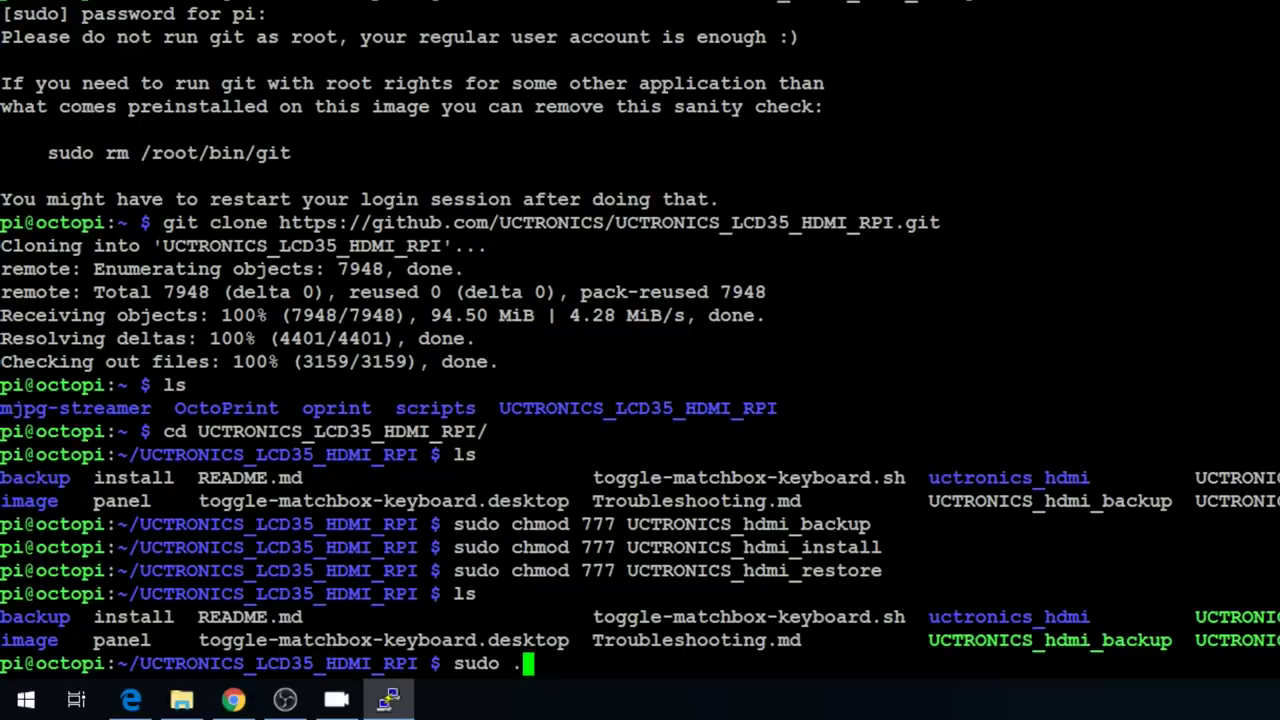
{"action": "type", "text": "/Uc"}
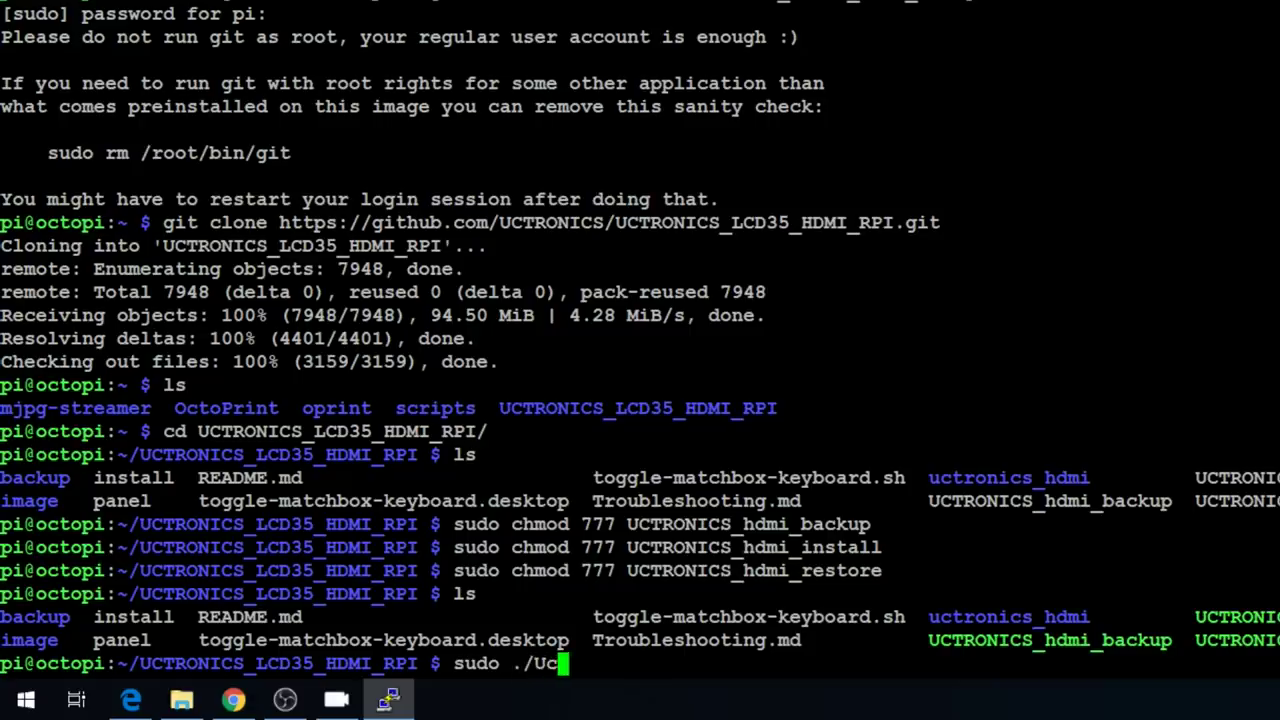
{"action": "key", "text": "BackSpace"}
{"action": "type", "text": "C"}
{"action": "key", "text": "Tab"}
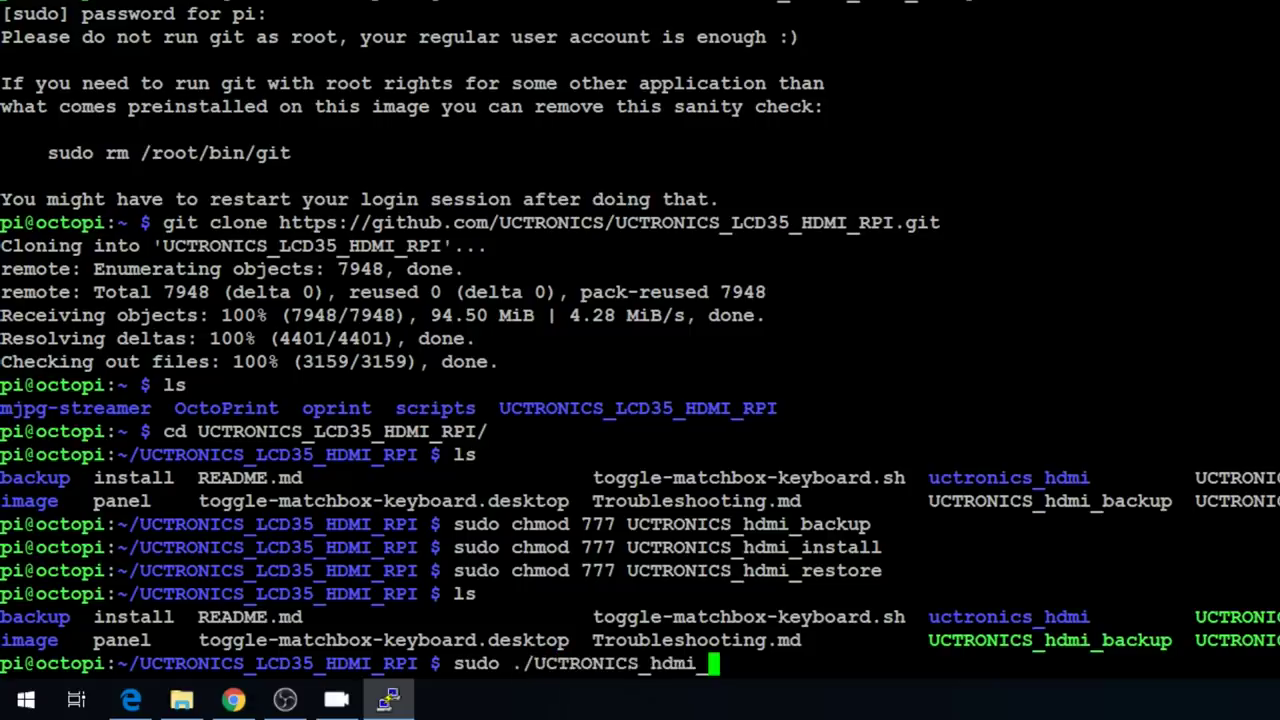
{"action": "type", "text": "backup"}
{"action": "key", "text": "Return"}
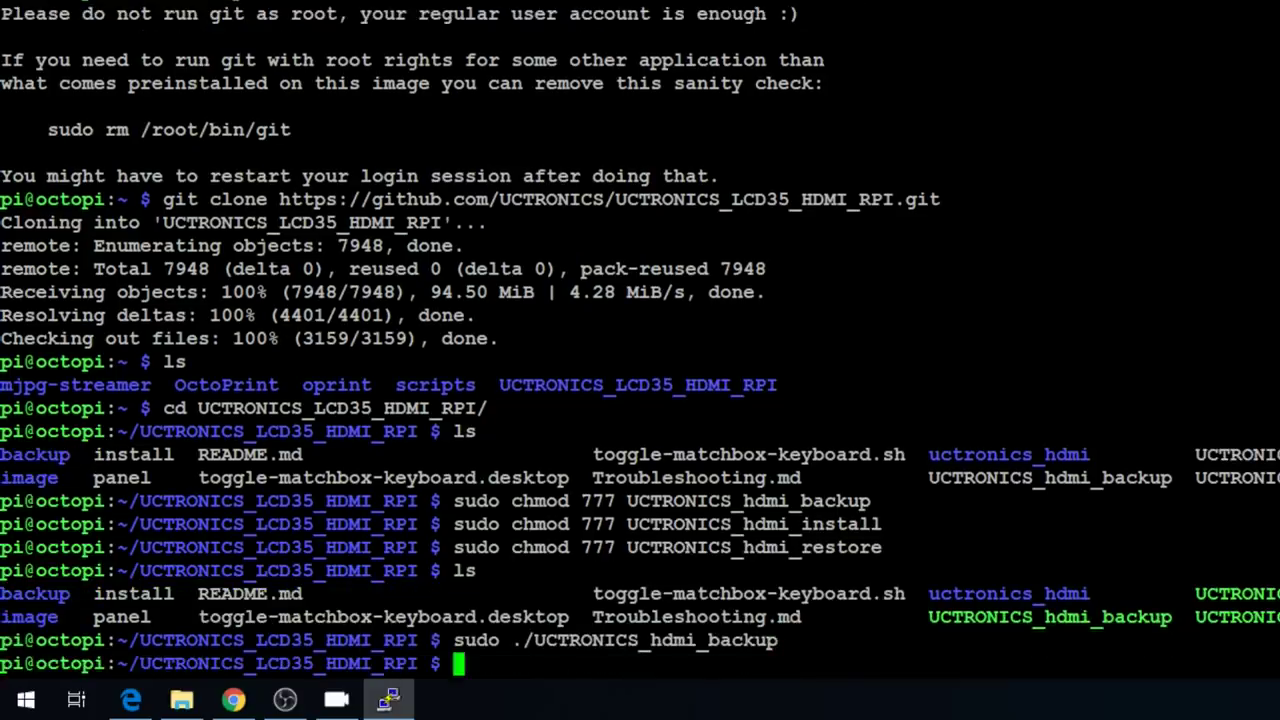
- Install the LCD driver with sudo ./UCTRONICS_hdmi_install, which reboots the Pi
{"action": "type", "text": "sudo "}
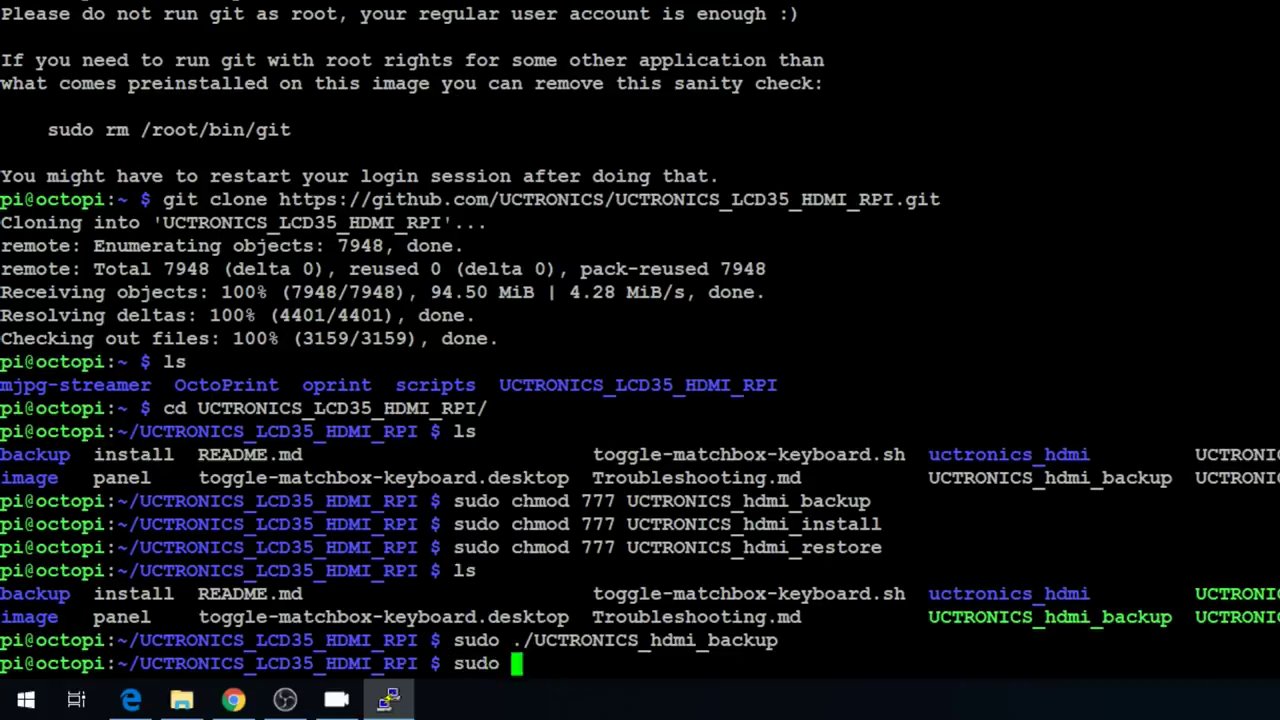
{"action": "type", "text": "./UC"}
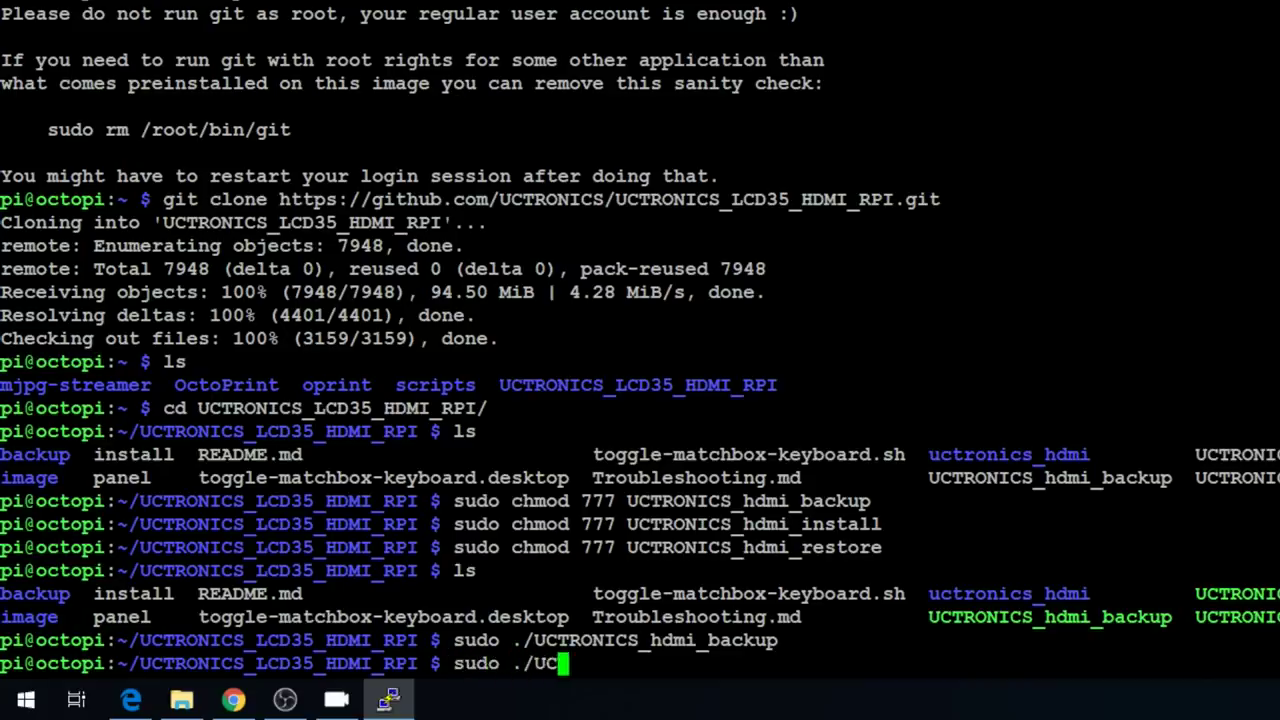
{"action": "key", "text": "Tab"}
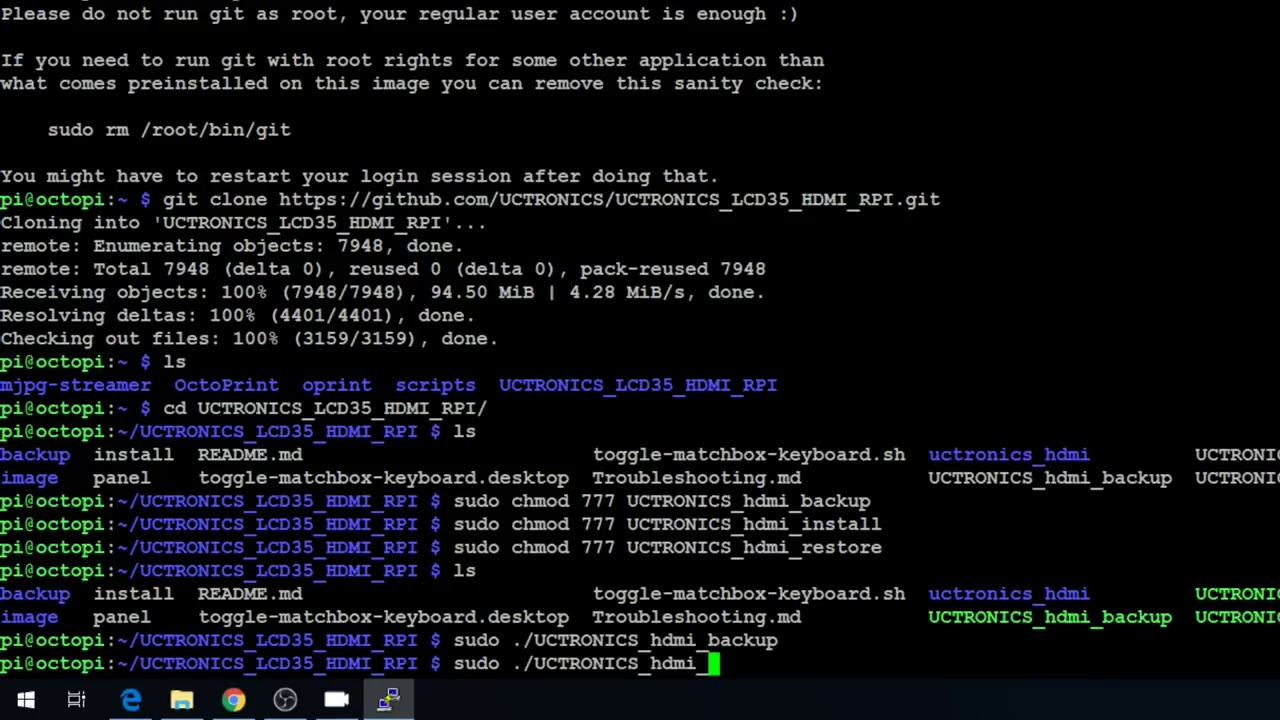
{"action": "type", "text": "install"}
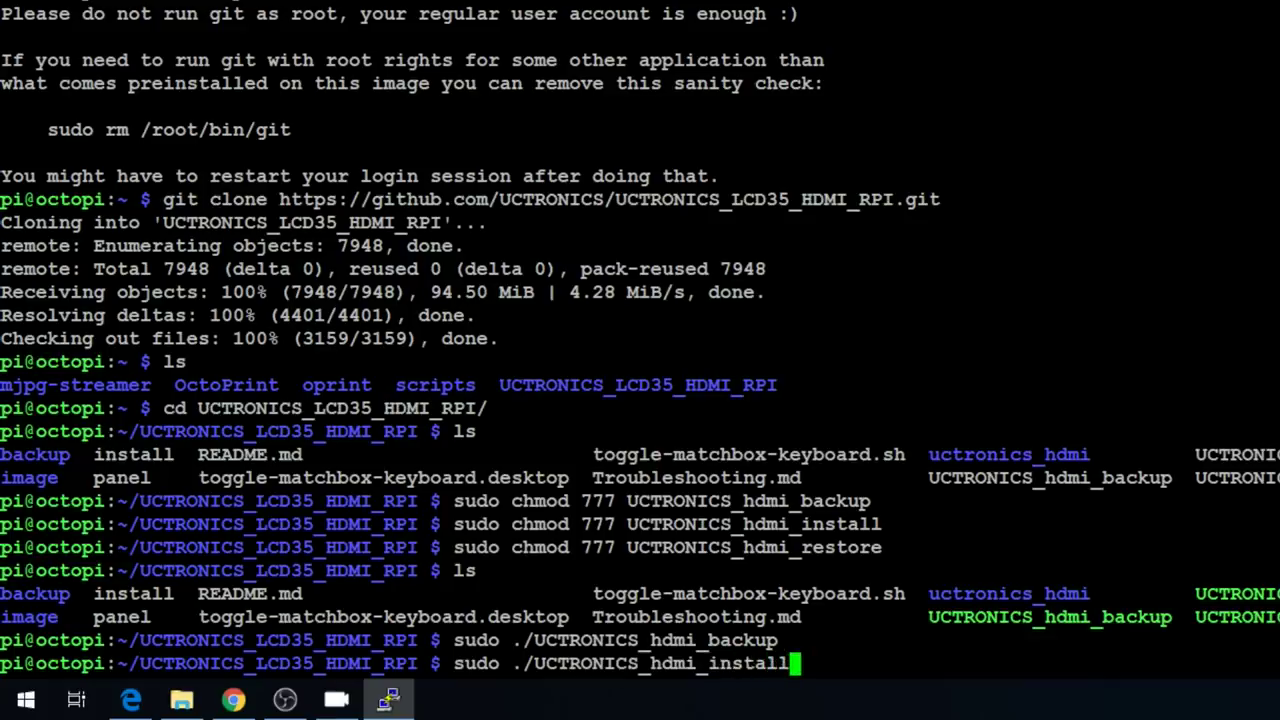
{"action": "key", "text": "Return"}
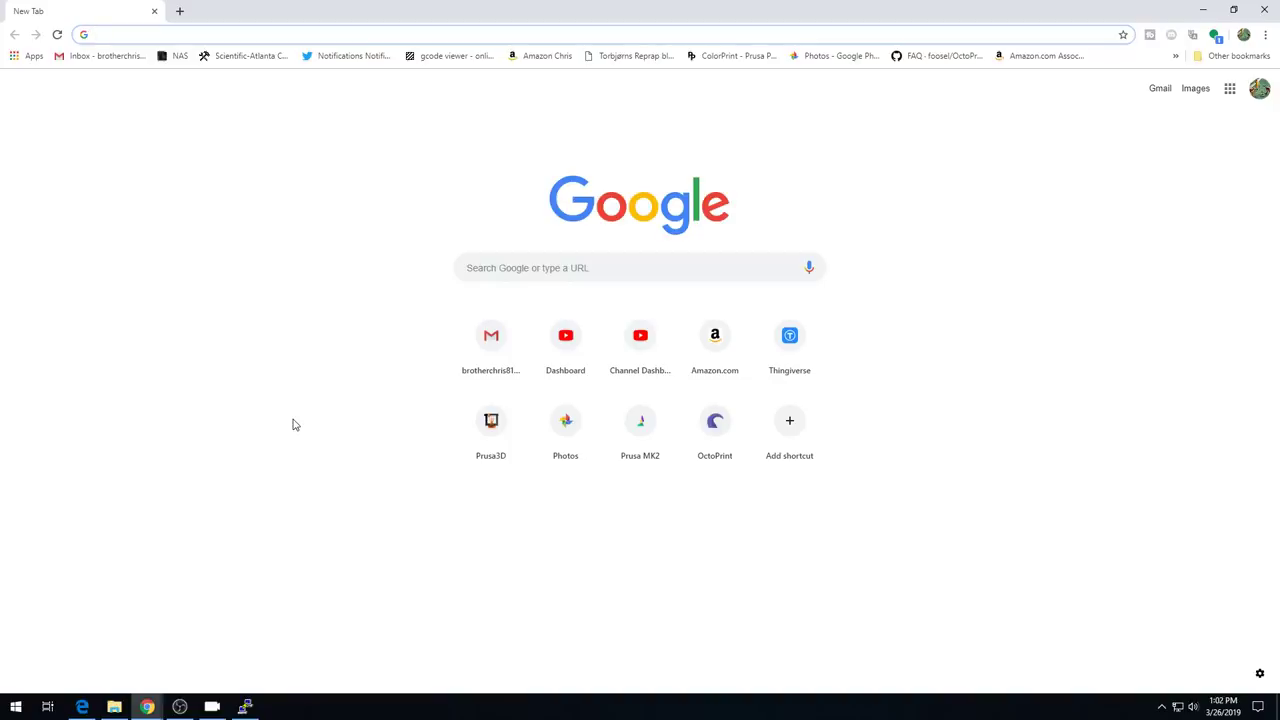
- Open OctoPrint settings at 192.168.1.134, confirm version 1.3.10 in Software Update, then view installed plugins
{"action": "type", "text": "192"}
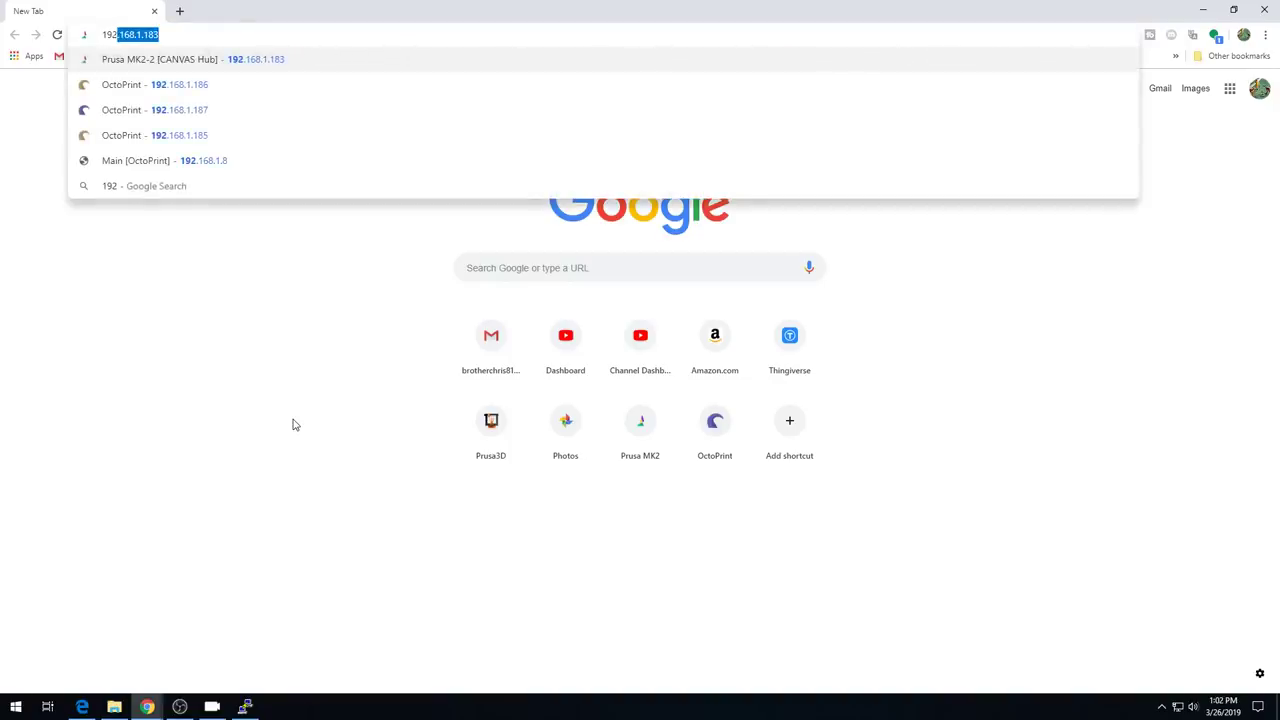
{"action": "type", "text": ".168.1.134"}
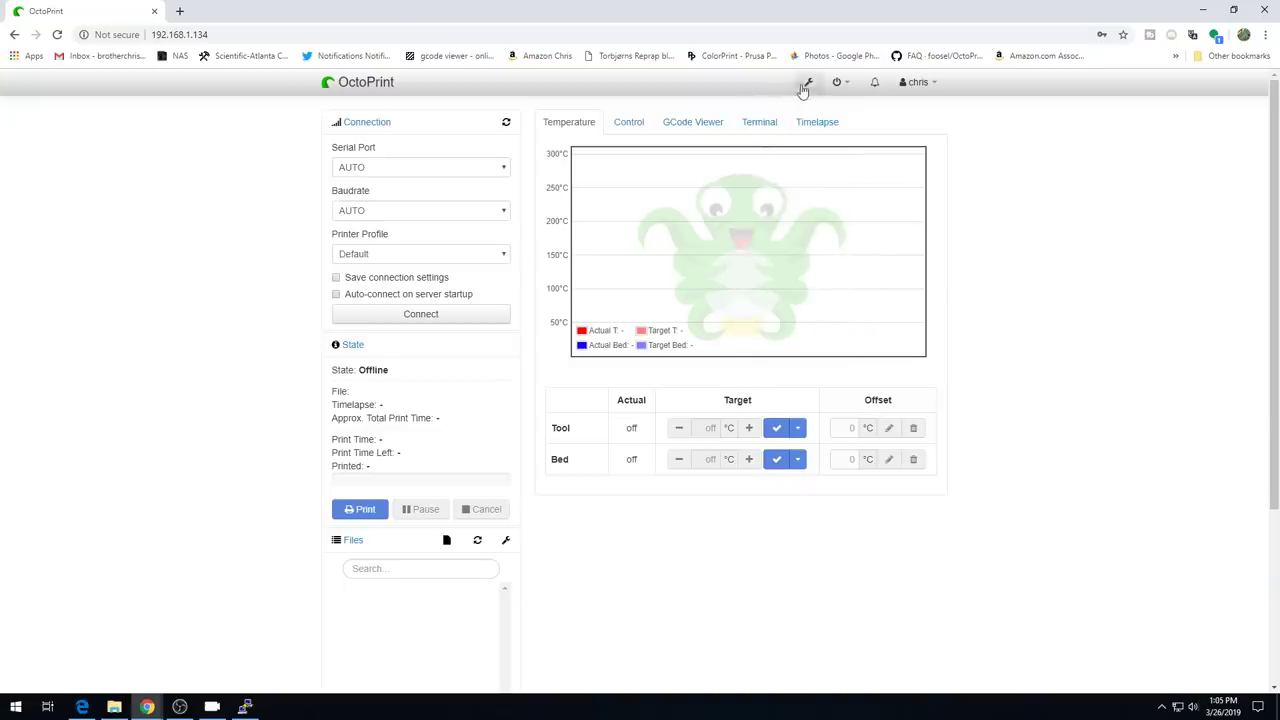
{"action": "left_click", "coordinate": [807, 84]}
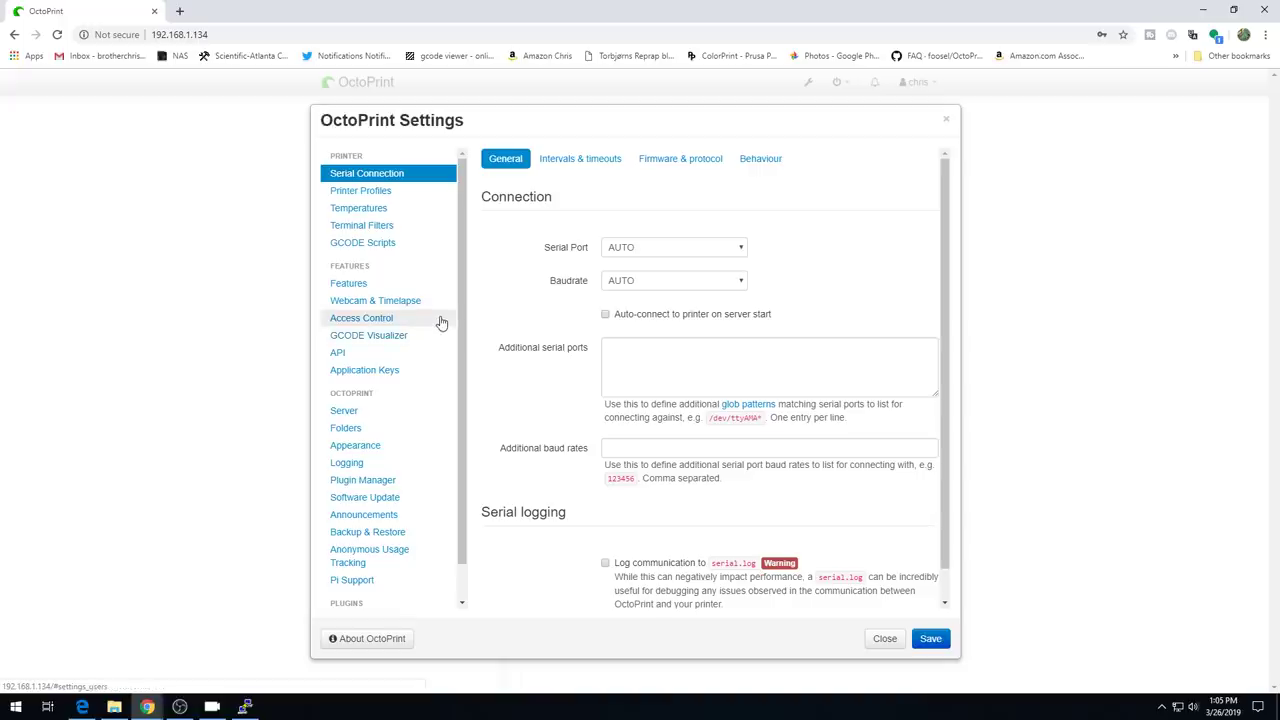
{"action": "left_click", "coordinate": [405, 500]}
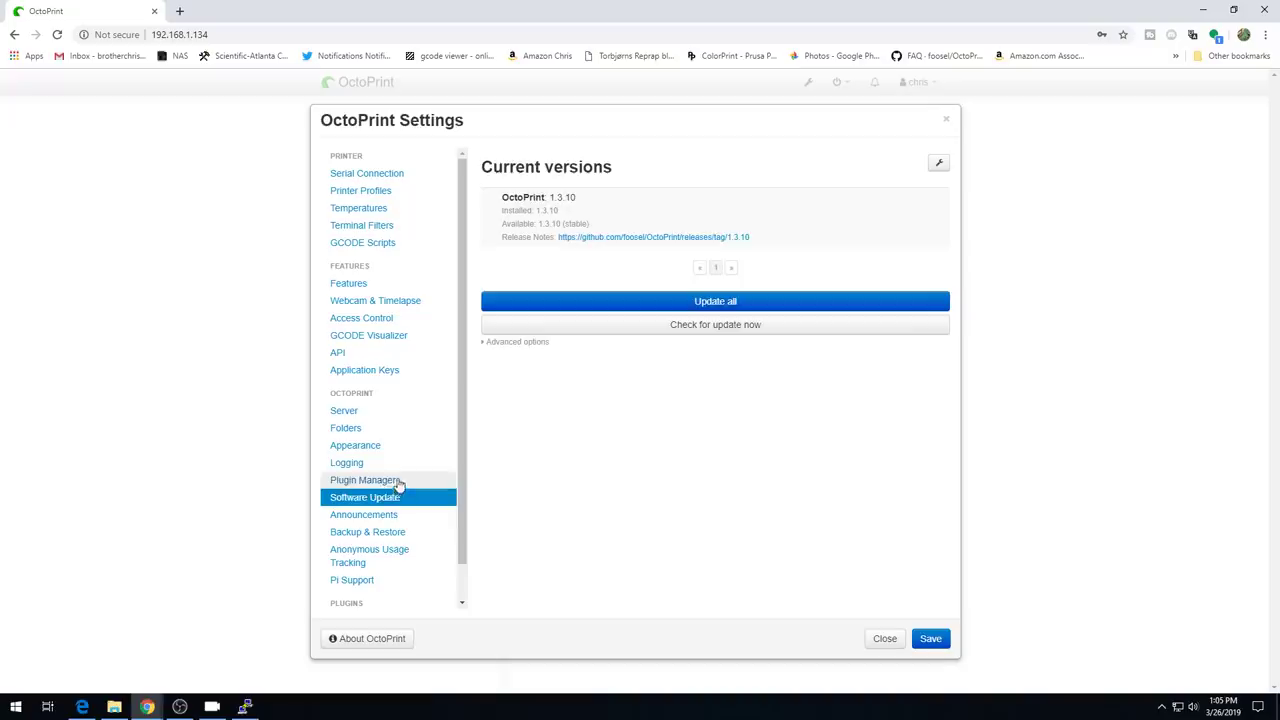
{"action": "left_click", "coordinate": [398, 485]}
- Search the plugin repository for 'touch', install TouchUI, restart OctoPrint, and open TouchUI Settings
{"action": "left_click", "coordinate": [826, 503]}
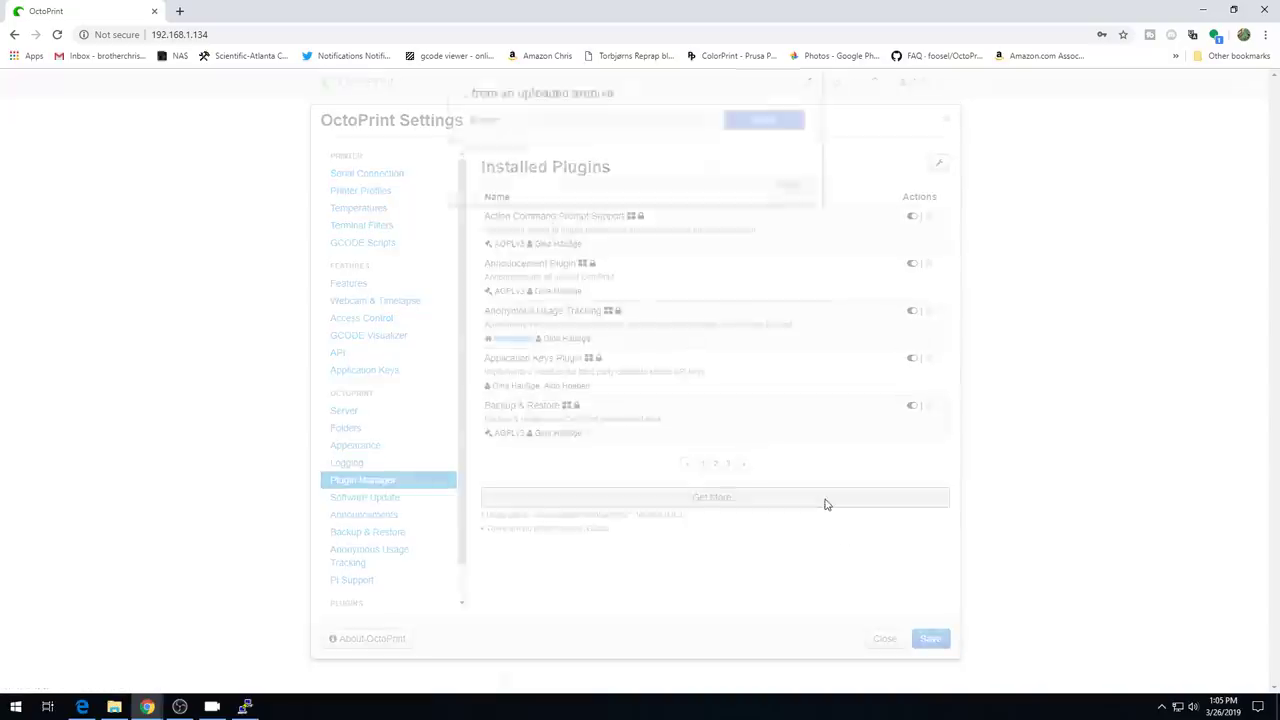
{"action": "left_click", "coordinate": [663, 218]}
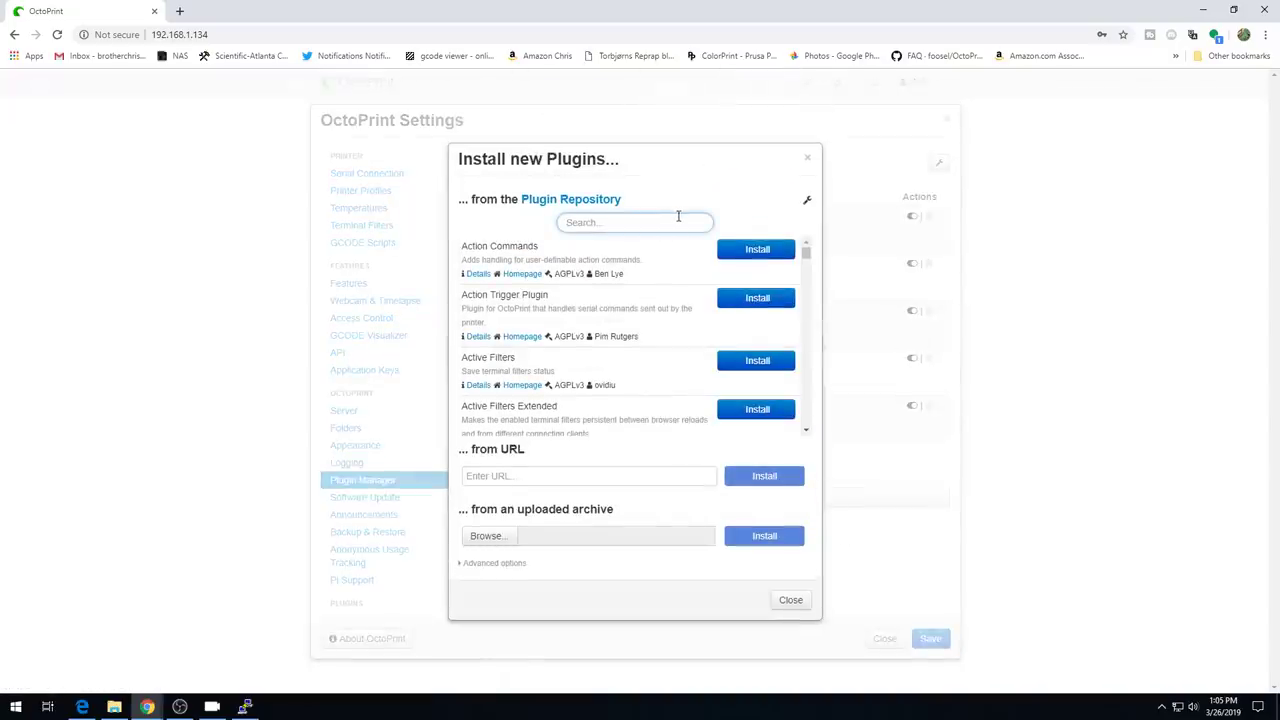
{"action": "type", "text": "touch"}
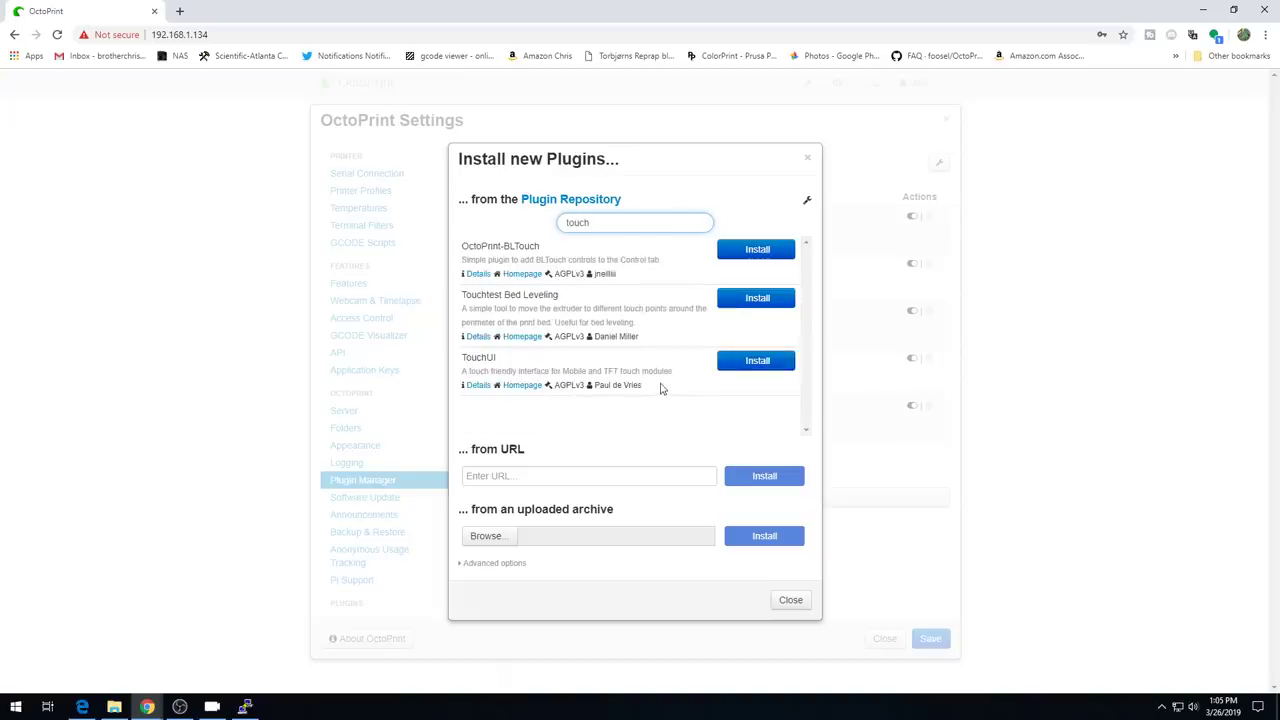
{"action": "left_click", "coordinate": [740, 361]}
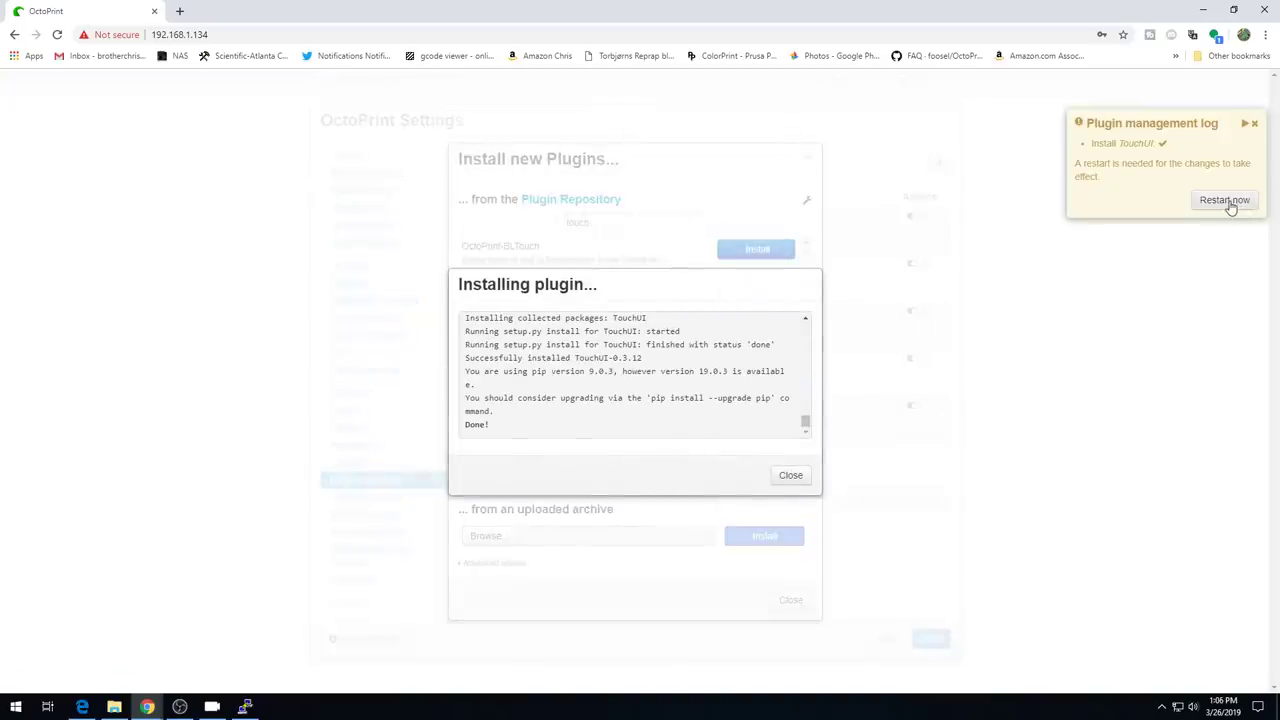
{"action": "left_click", "coordinate": [1226, 200]}
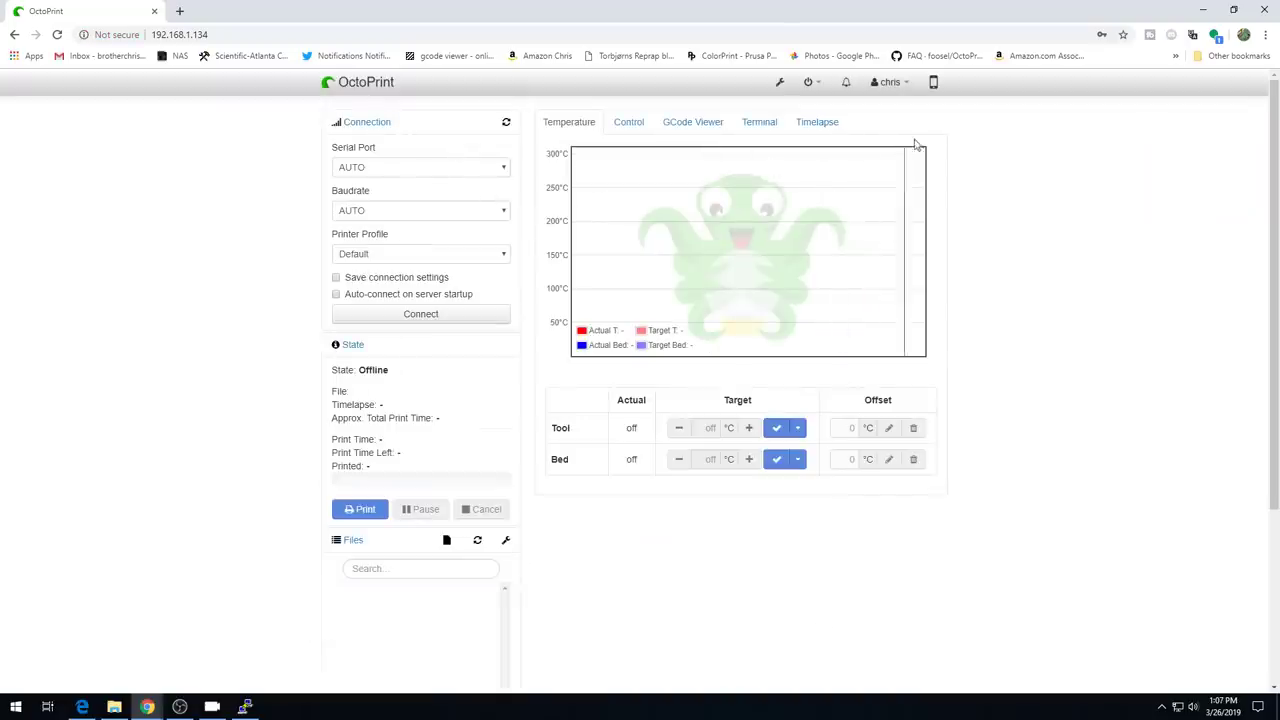
{"action": "left_click", "coordinate": [934, 86]}
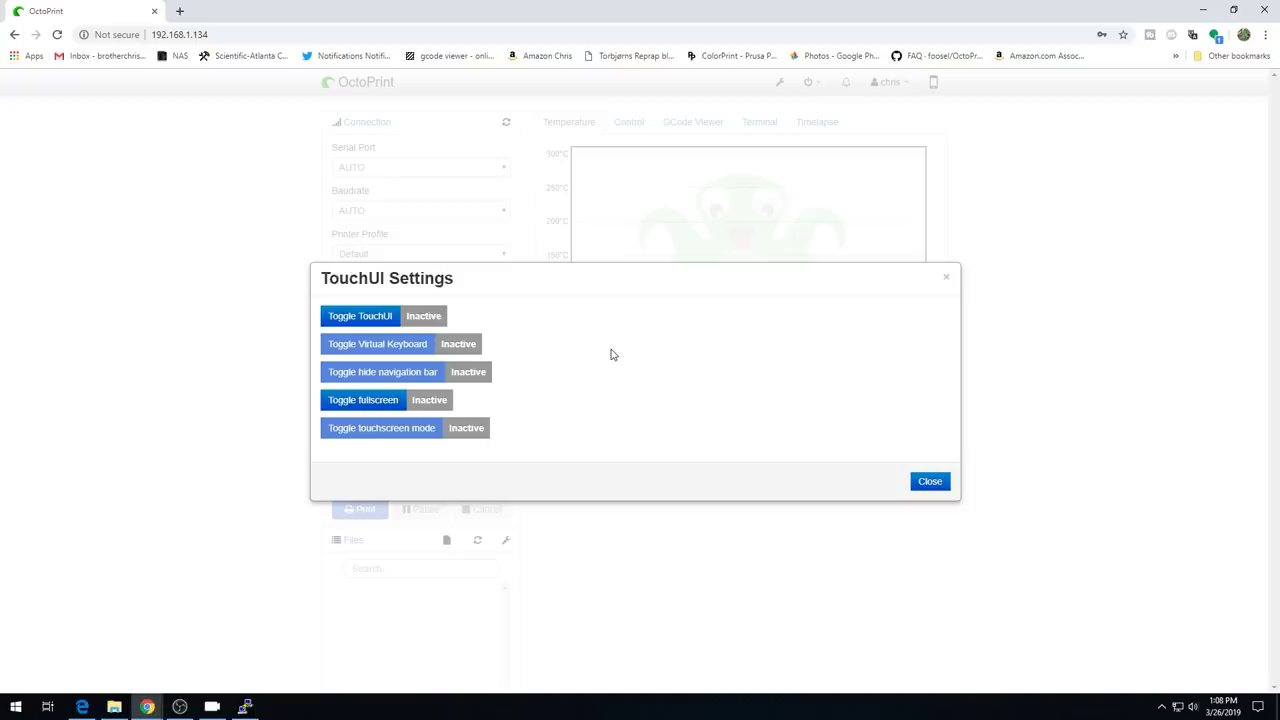
- Close TouchUI Settings and browse to the OctoPrint-TouchUI GitHub repository, scrolling to its Setup section
{"action": "left_click", "coordinate": [938, 484]}
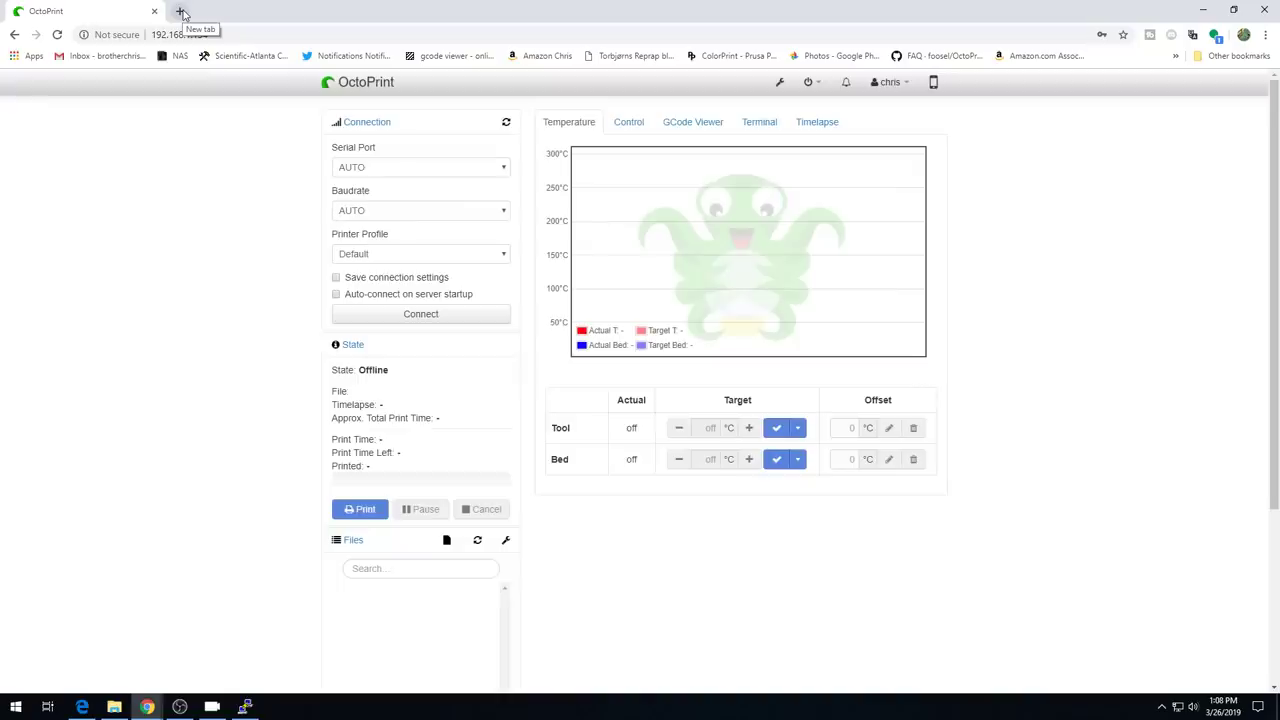
{"action": "left_click", "coordinate": [181, 12]}
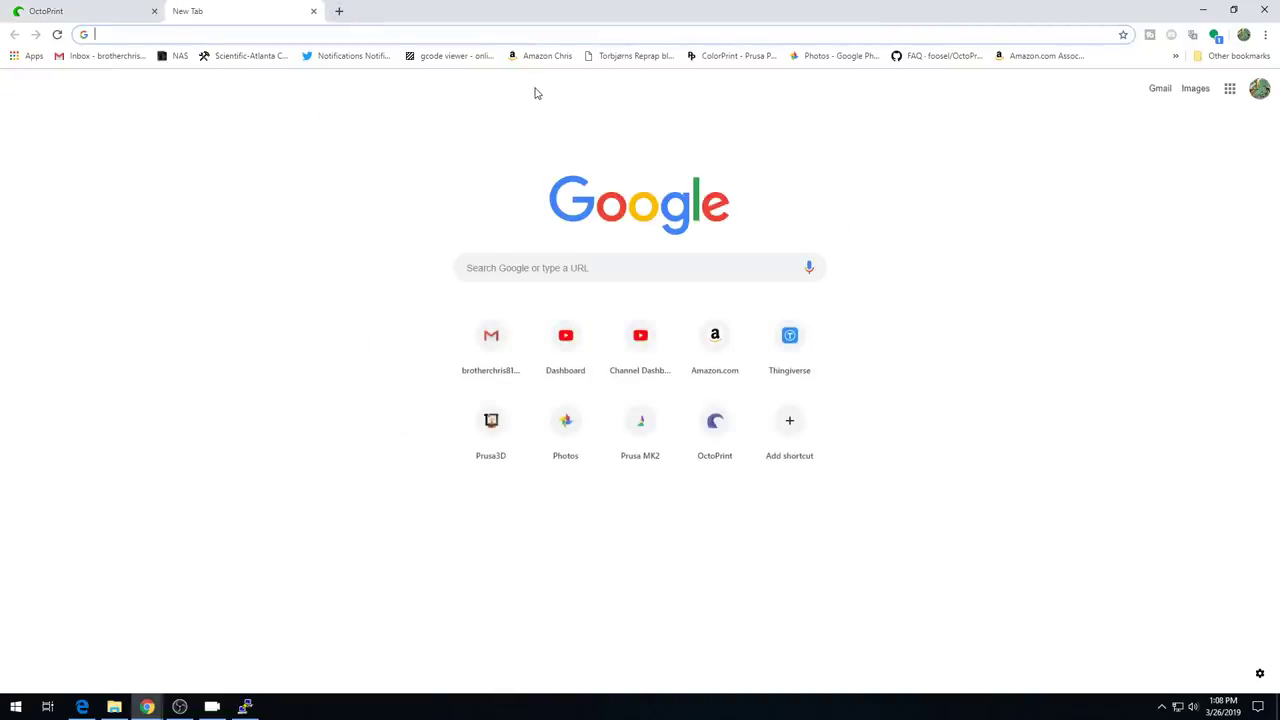
{"action": "type", "text": "t"}
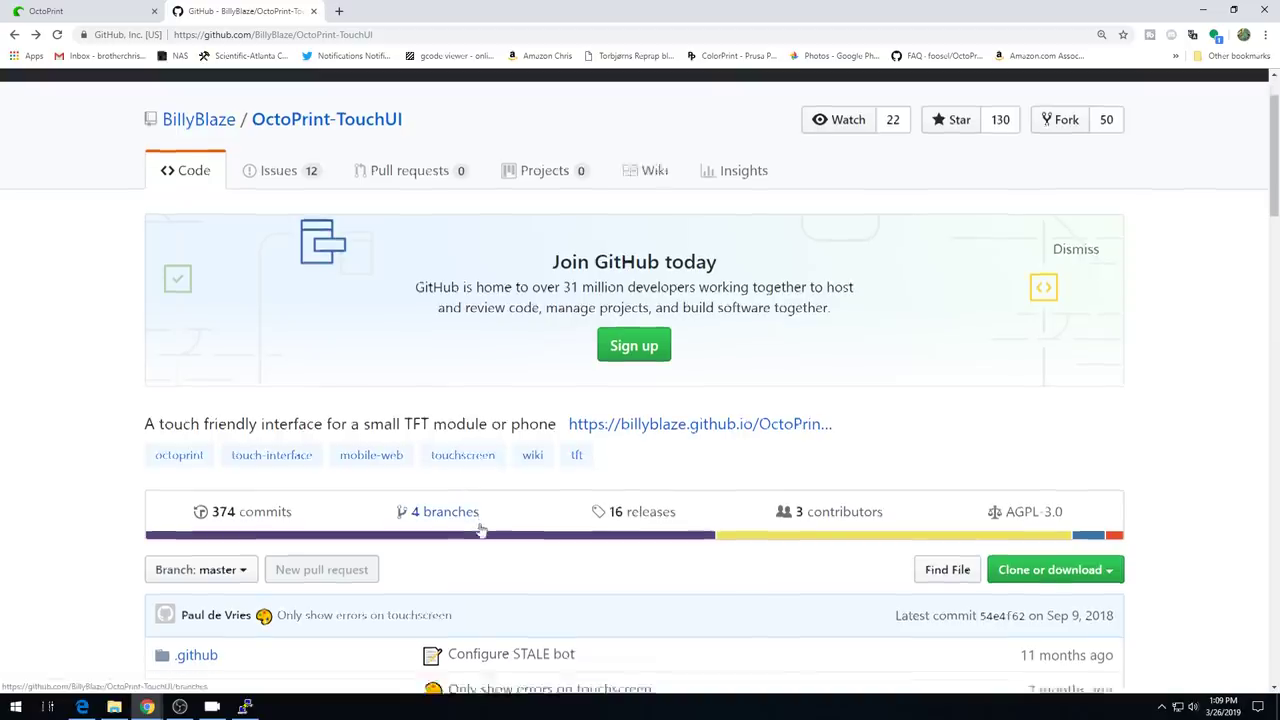
{"action": "scroll", "coordinate": [480, 530], "scroll_direction": "down", "scroll_amount": 10}
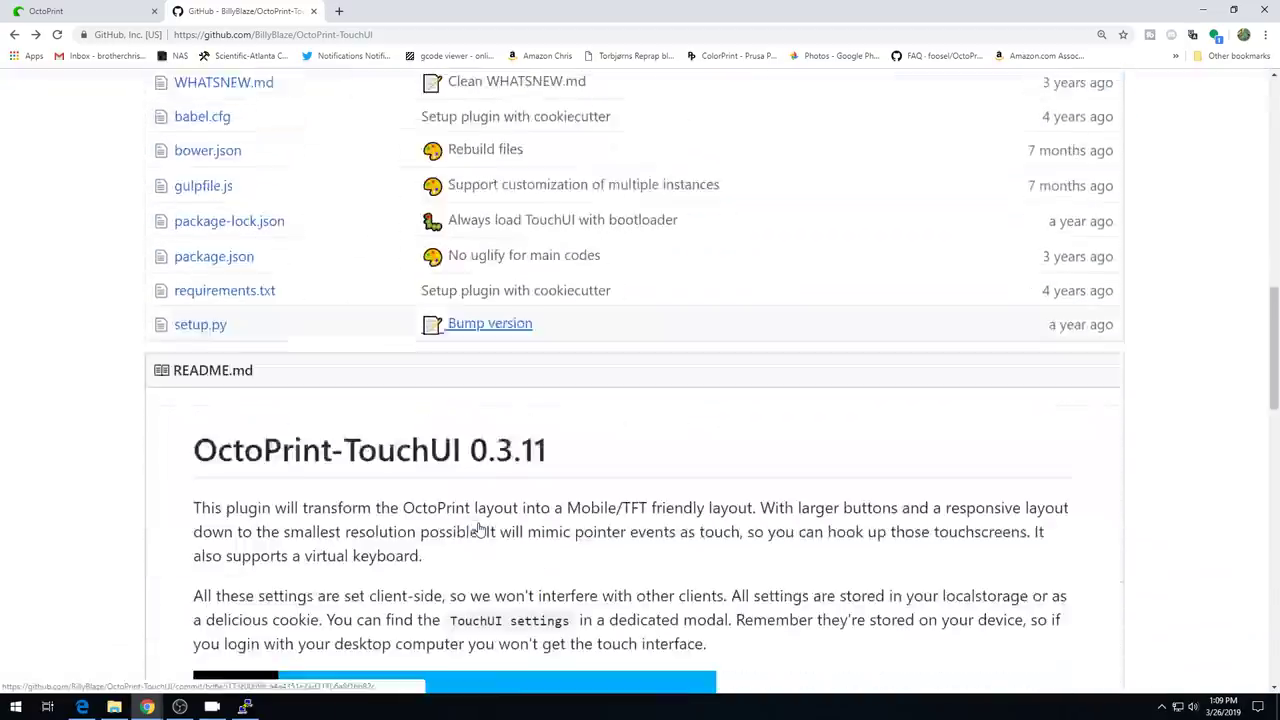
{"action": "scroll", "coordinate": [480, 530], "scroll_direction": "down", "scroll_amount": 4}
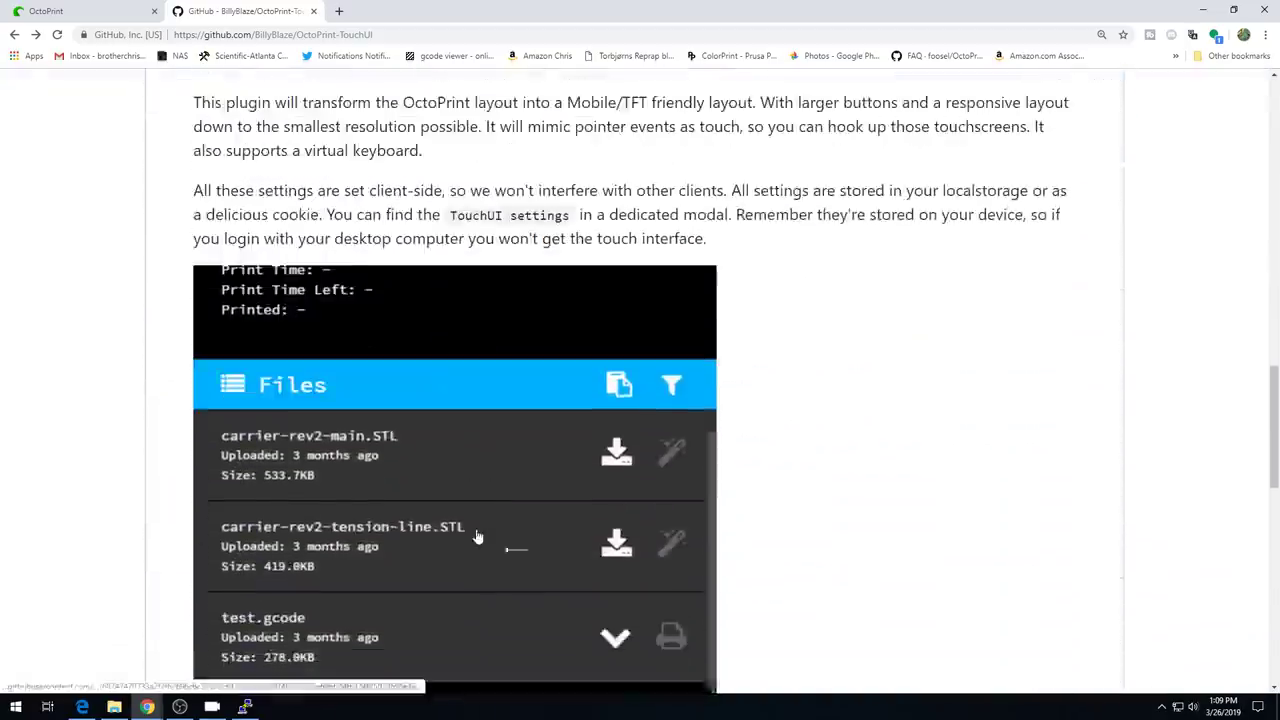
{"action": "scroll", "coordinate": [478, 537], "scroll_direction": "down", "scroll_amount": 1}
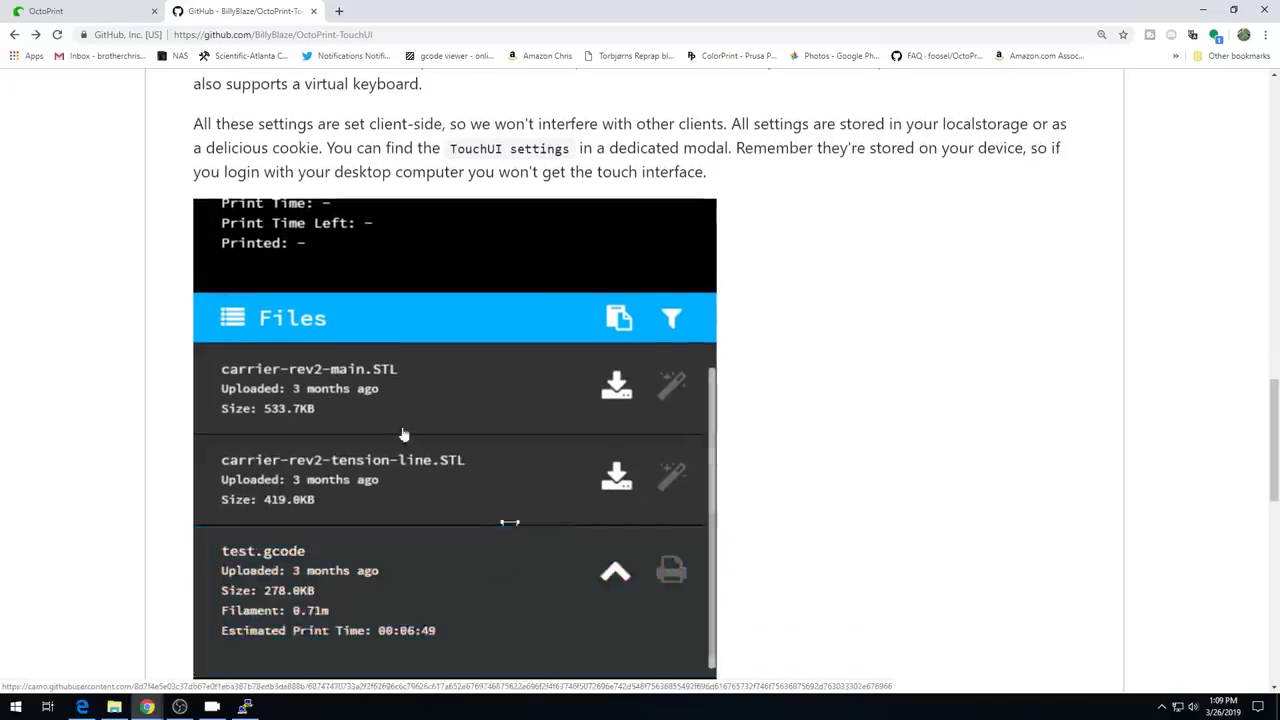
{"action": "scroll", "coordinate": [488, 490], "scroll_direction": "down", "scroll_amount": 8}
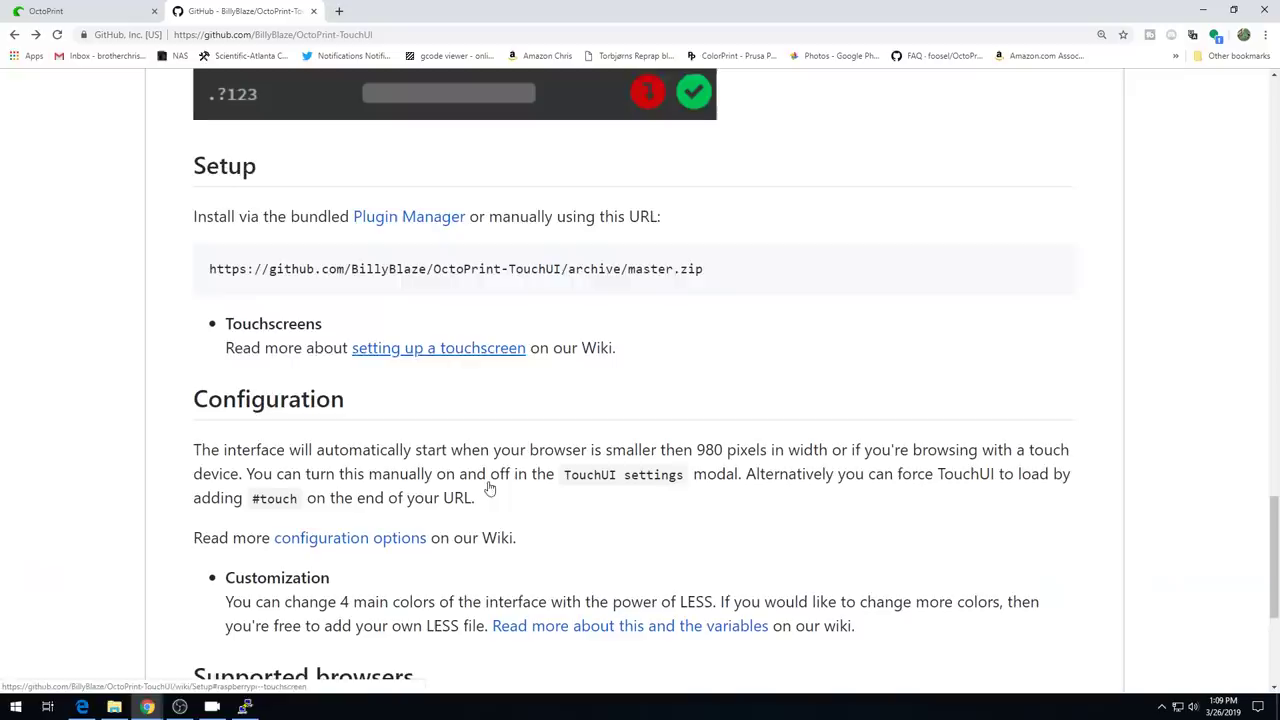
- Go to the wiki's Boot to Browser page and select its OctoPrint-TouchUI-autostart git clone command
{"action": "left_click", "coordinate": [420, 350]}
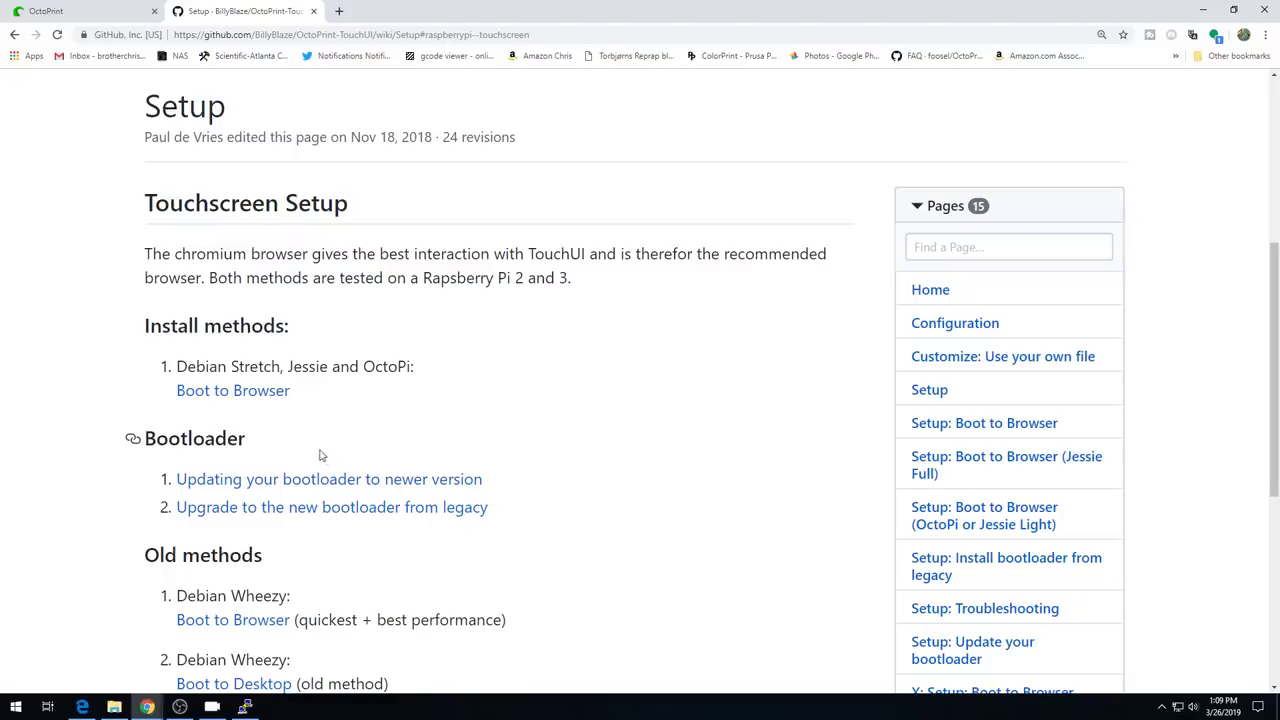
{"action": "left_click", "coordinate": [240, 391]}
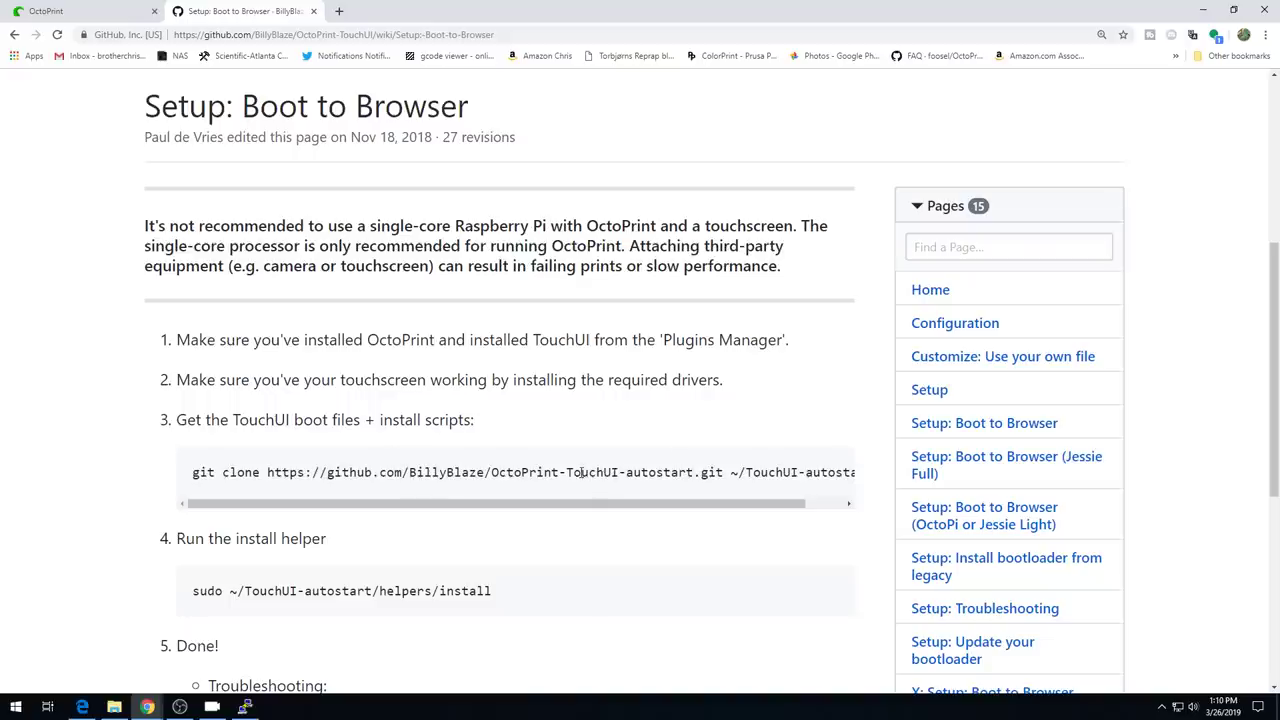
{"action": "mouse_move", "coordinate": [193, 472]}
{"action": "left_mouse_down"}
{"action": "mouse_move", "coordinate": [679, 445]}
{"action": "mouse_move", "coordinate": [779, 476]}
{"action": "left_mouse_up"}
{"action": "key", "text": "ctrl+c"}
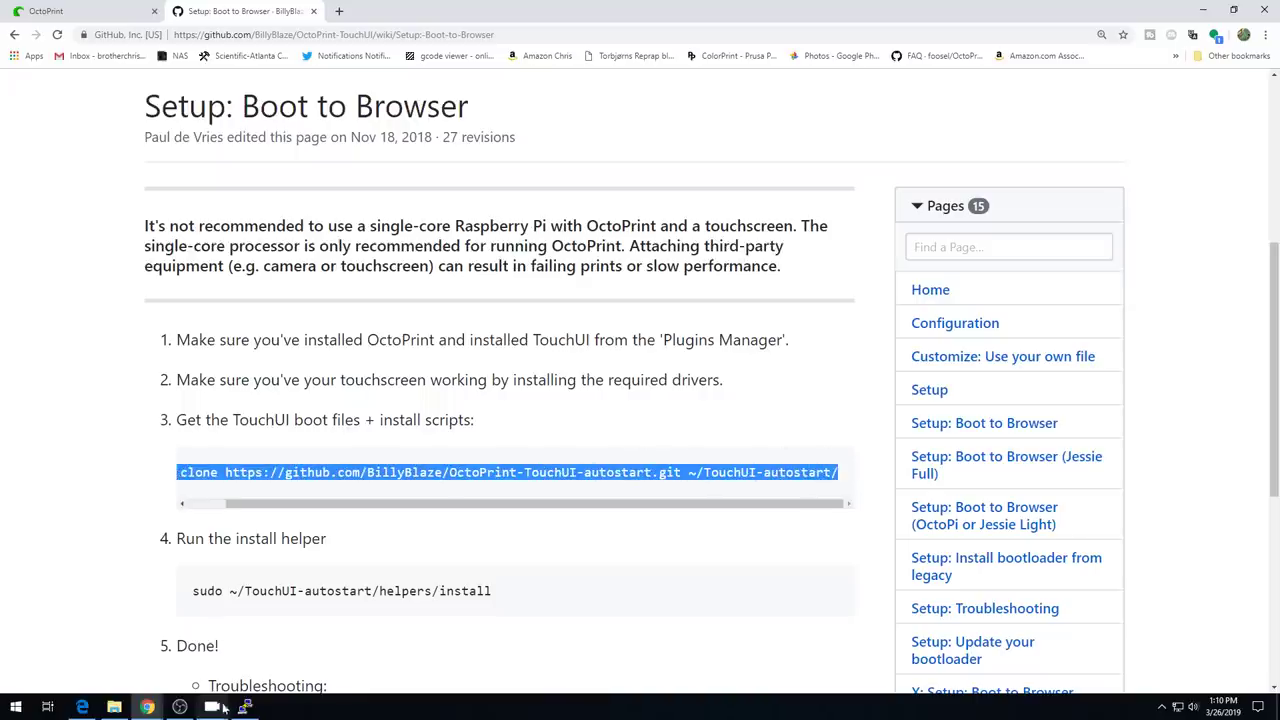
{"action": "left_click", "coordinate": [244, 707]}
- Paste and run the git clone command, cloning the autostart repository into ~/TouchUI-autostart
{"action": "key", "text": "shift+Insert"}
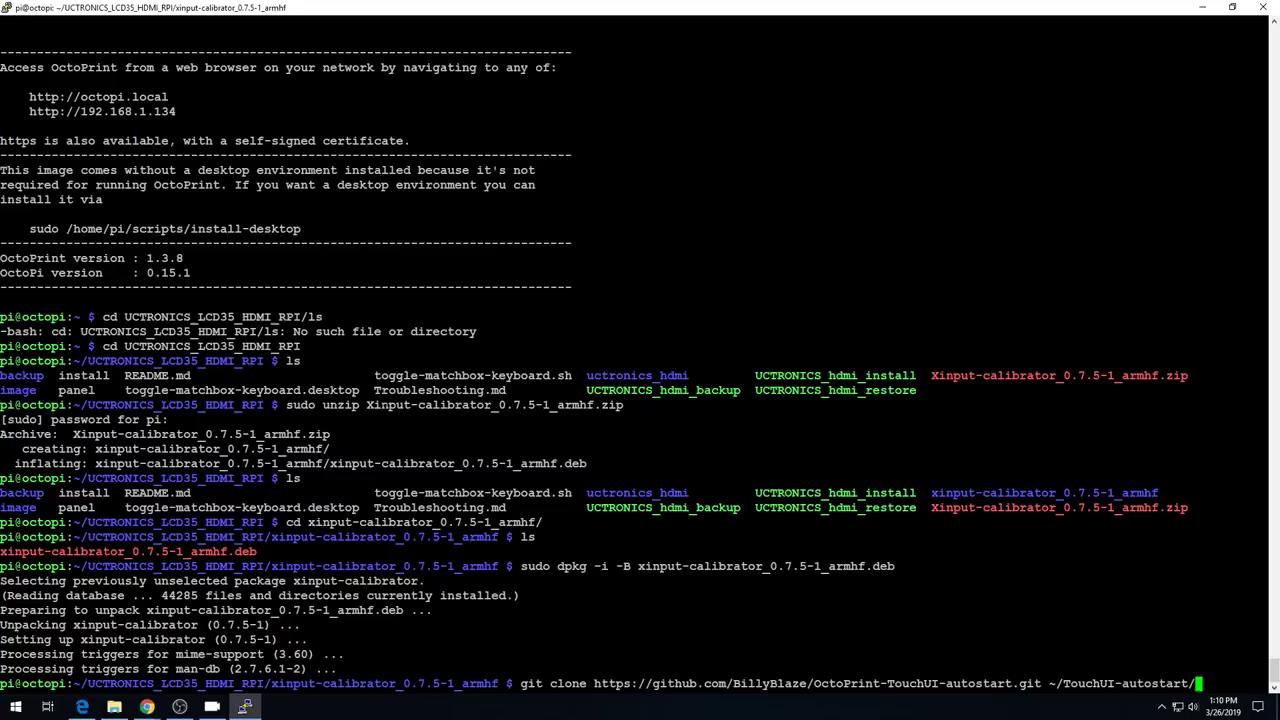
{"action": "key", "text": "Return"}
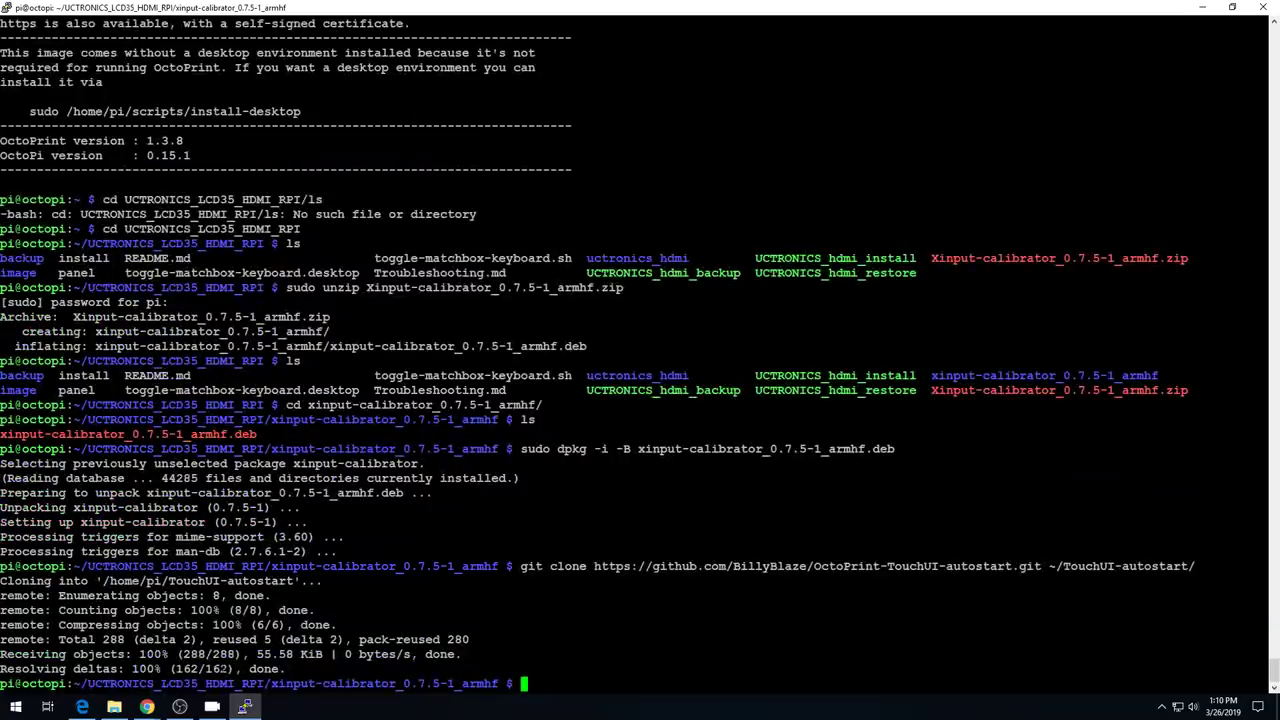
- Copy the sudo install helper command from further down the Boot to Browser wiki page
{"action": "mouse_move", "coordinate": [147, 707]}
{"action": "left_click", "coordinate": [210, 650]}
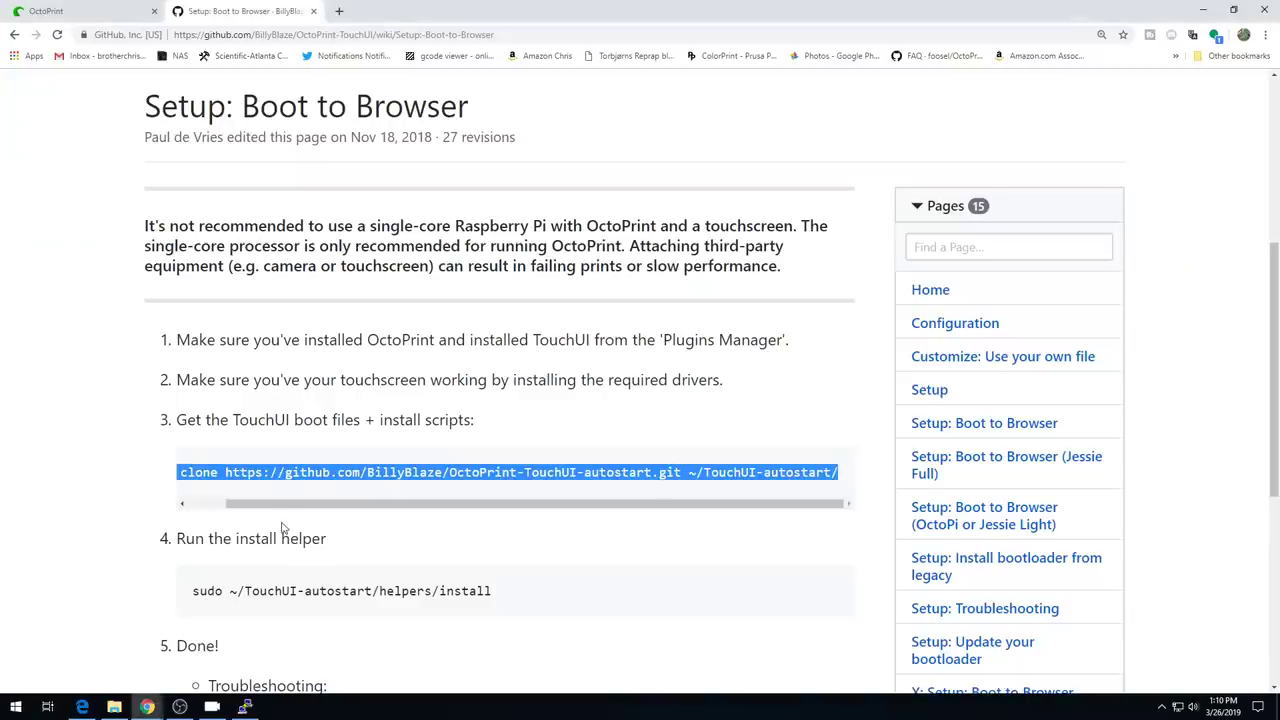
{"action": "scroll", "coordinate": [330, 557], "scroll_direction": "down", "scroll_amount": 3}
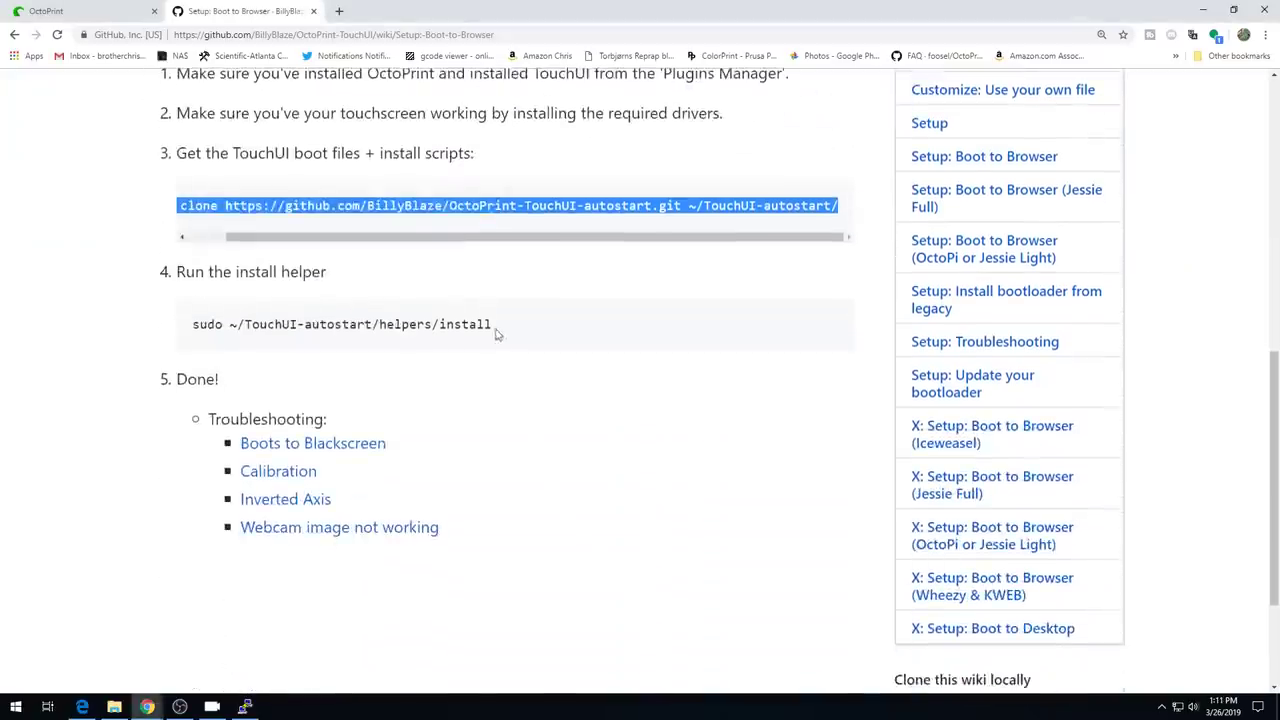
{"action": "left_click_drag", "start_coordinate": [510, 330], "coordinate": [193, 325]}
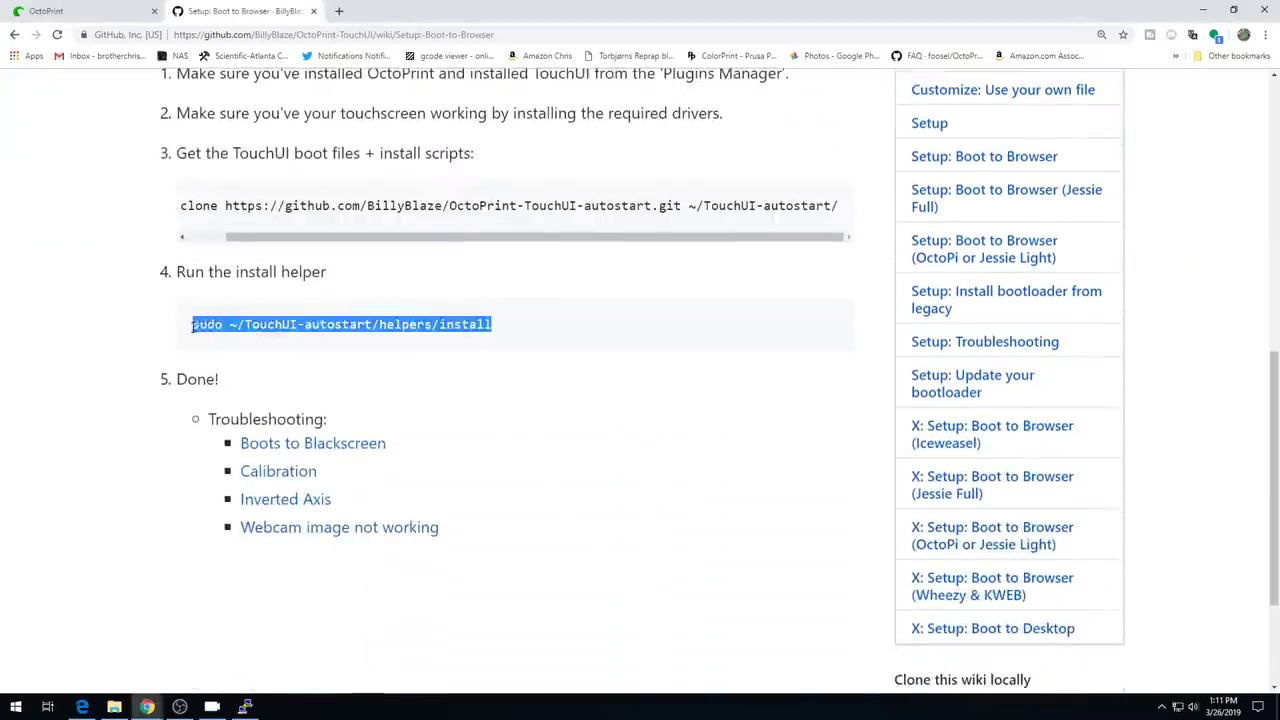
{"action": "right_click", "coordinate": [265, 327]}
{"action": "left_click", "coordinate": [281, 341]}
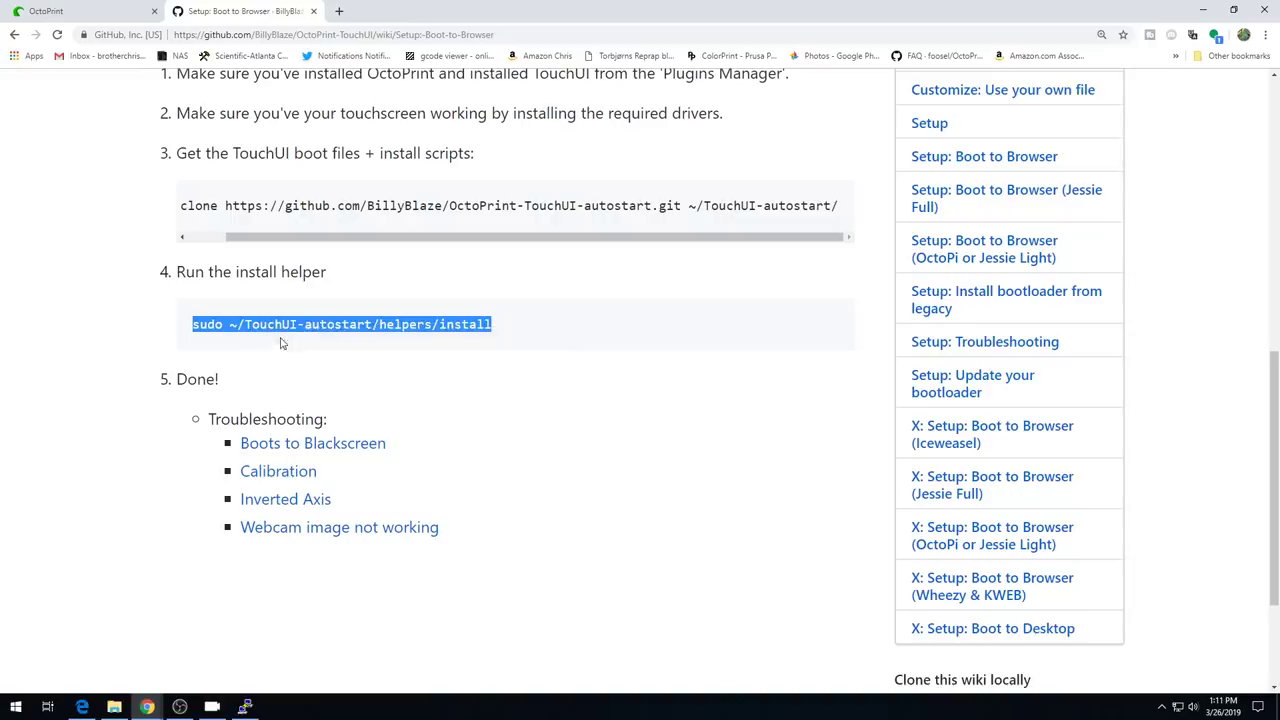
{"action": "left_click", "coordinate": [244, 707]}
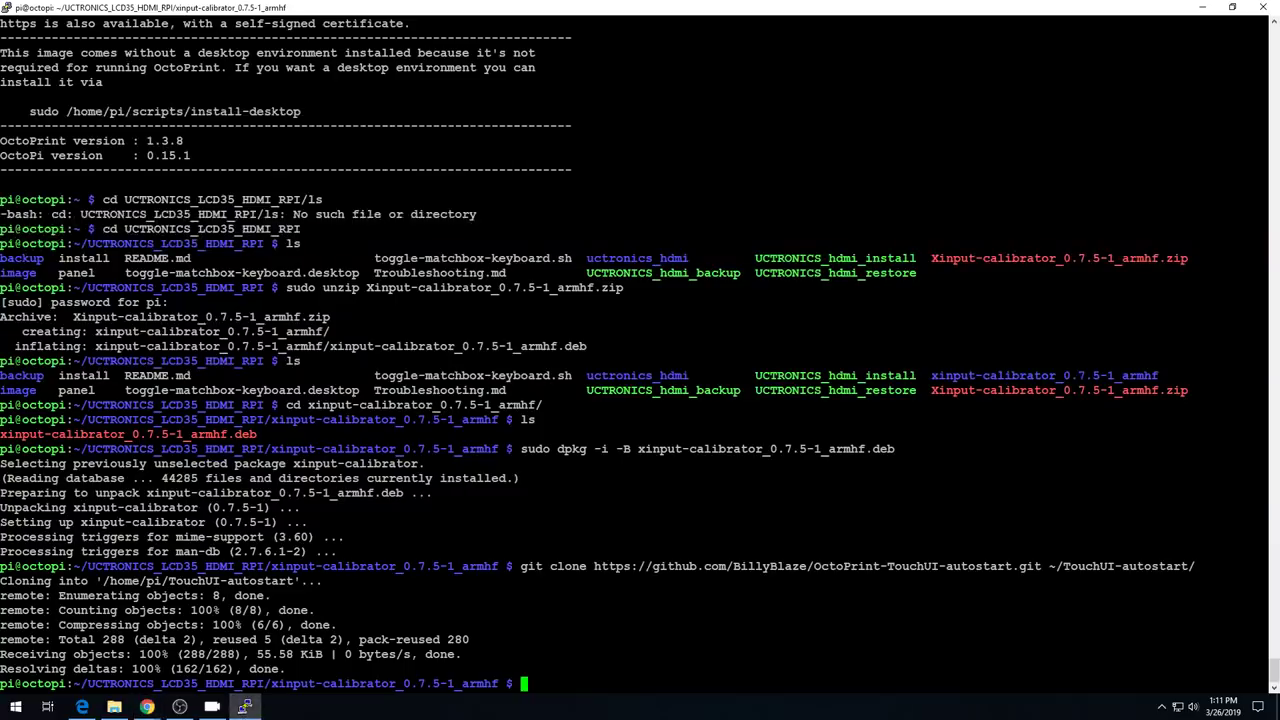
- Paste and run sudo ~/TouchUI-autostart/helpers/install in the Pi terminal
{"action": "key", "text": "shift+Insert"}
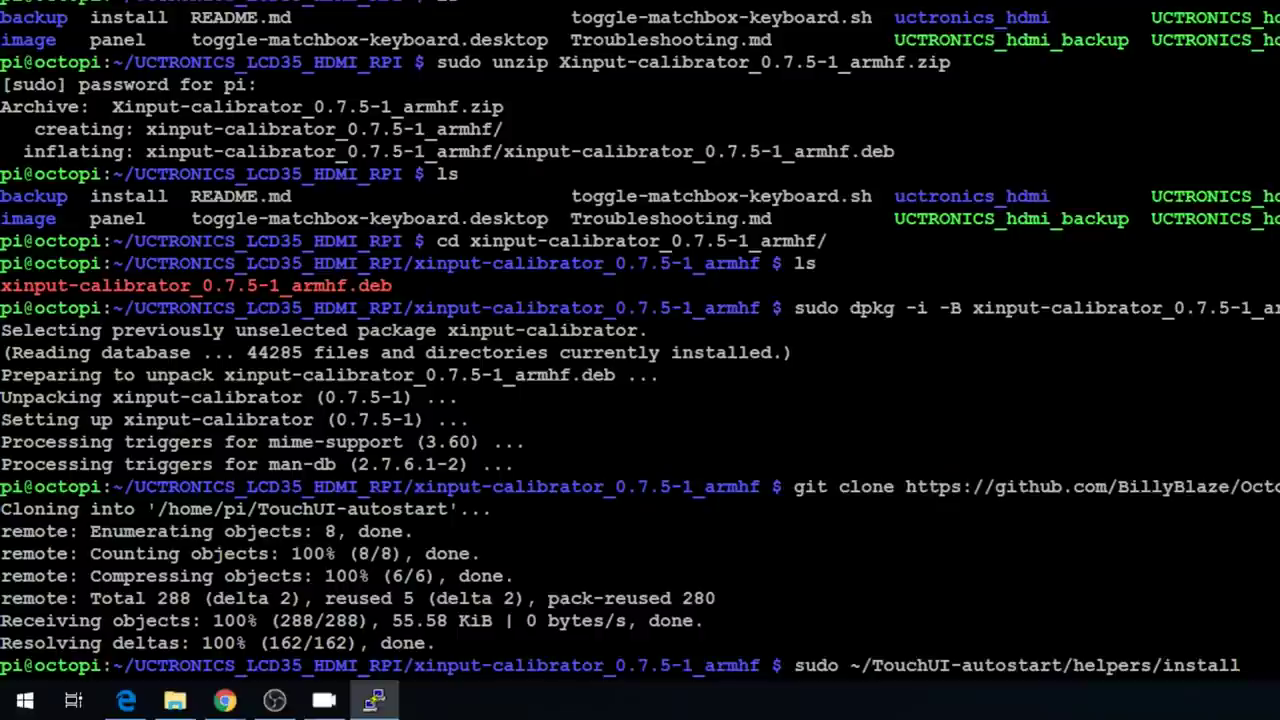
{"action": "key", "text": "Return"}
{"action": "key", "text": "Delete"}
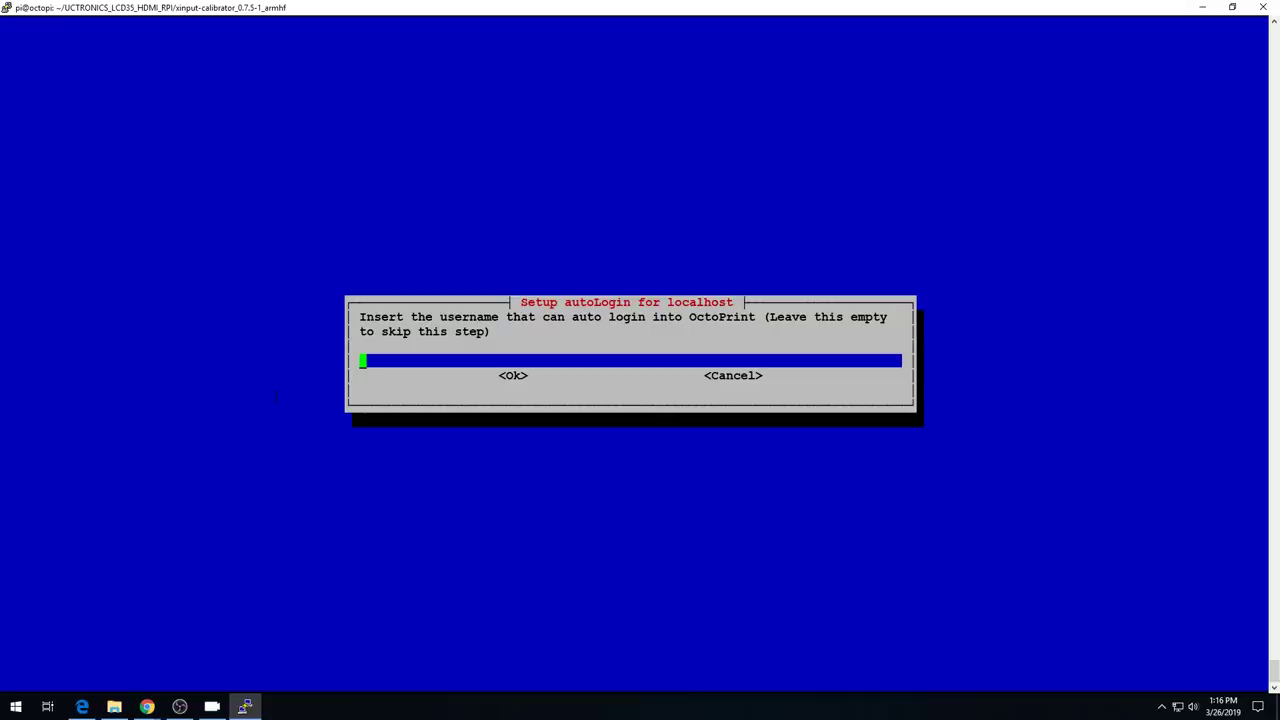
- Enter the OctoPrint username for autoLogin and confirm Yes to restart OctoPrint
{"action": "type", "text": "chris"}
{"action": "key", "text": "Return"}
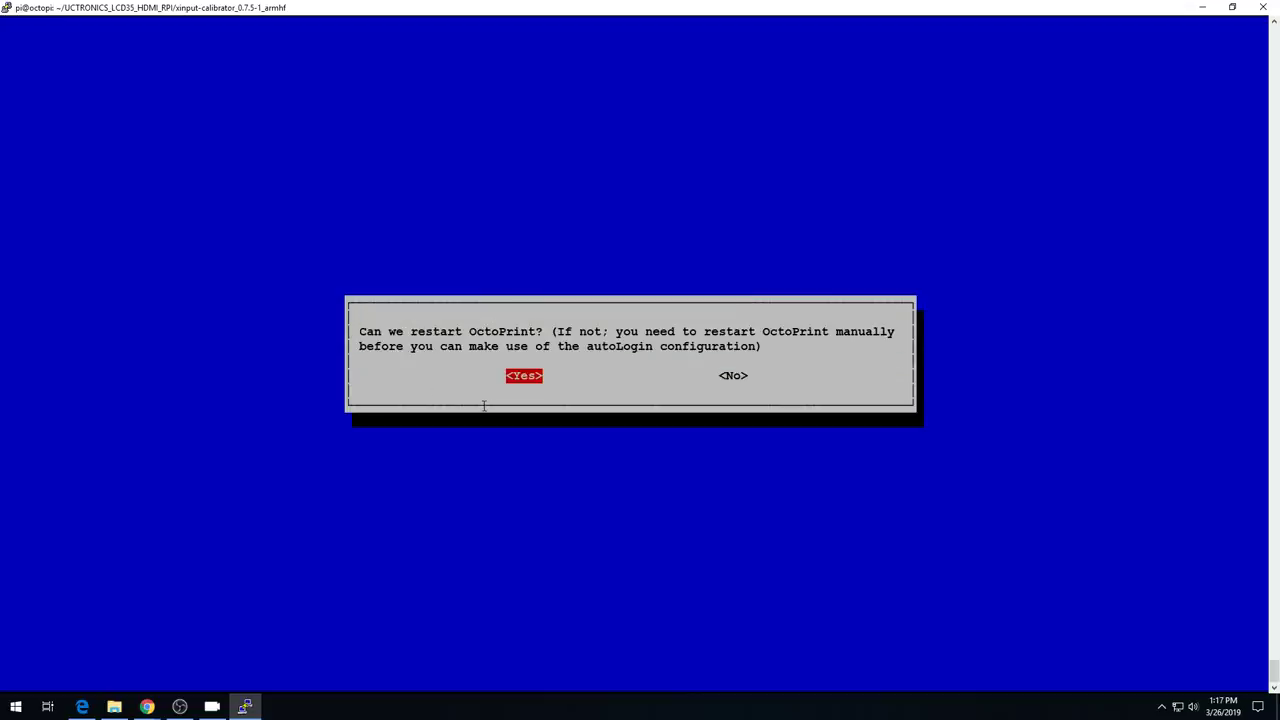
{"action": "key", "text": "Return"}
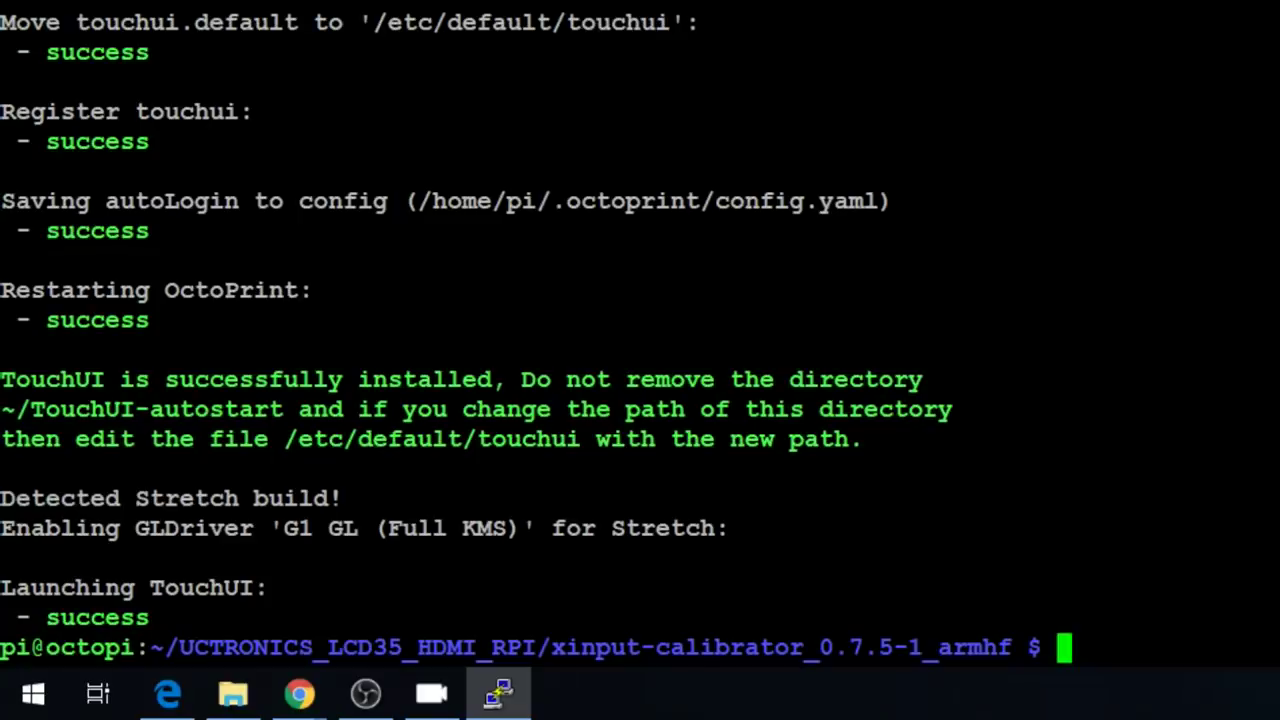
- Change to ~/.octoprint, print config.yaml with cat, then recall that command for reuse
{"action": "type", "text": "cd ~"}
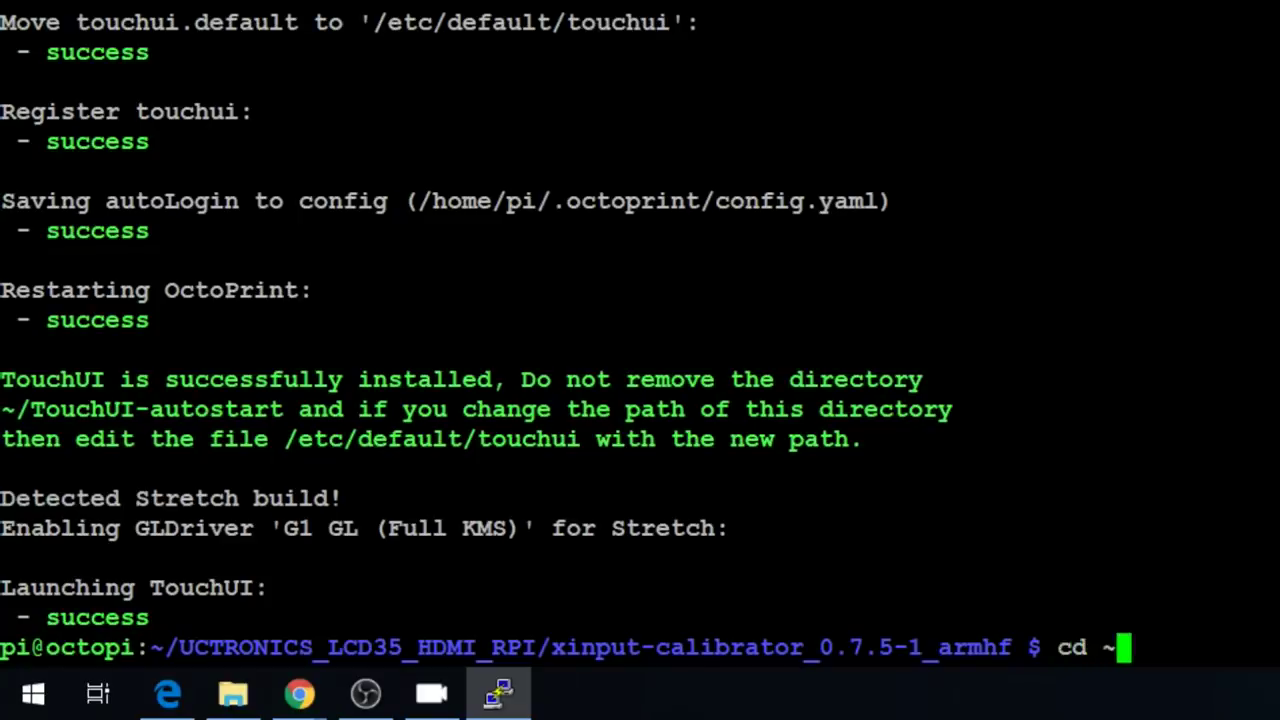
{"action": "key", "text": "Return"}
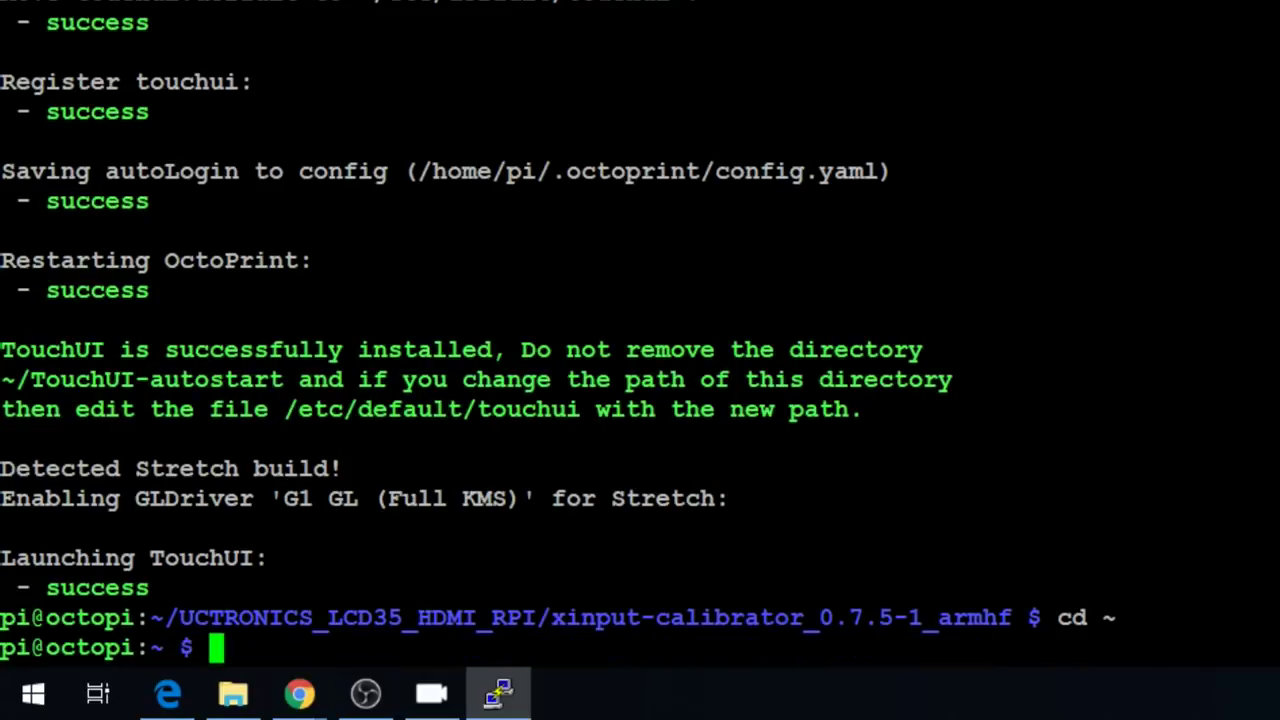
{"action": "type", "text": "cd .octoprint/"}
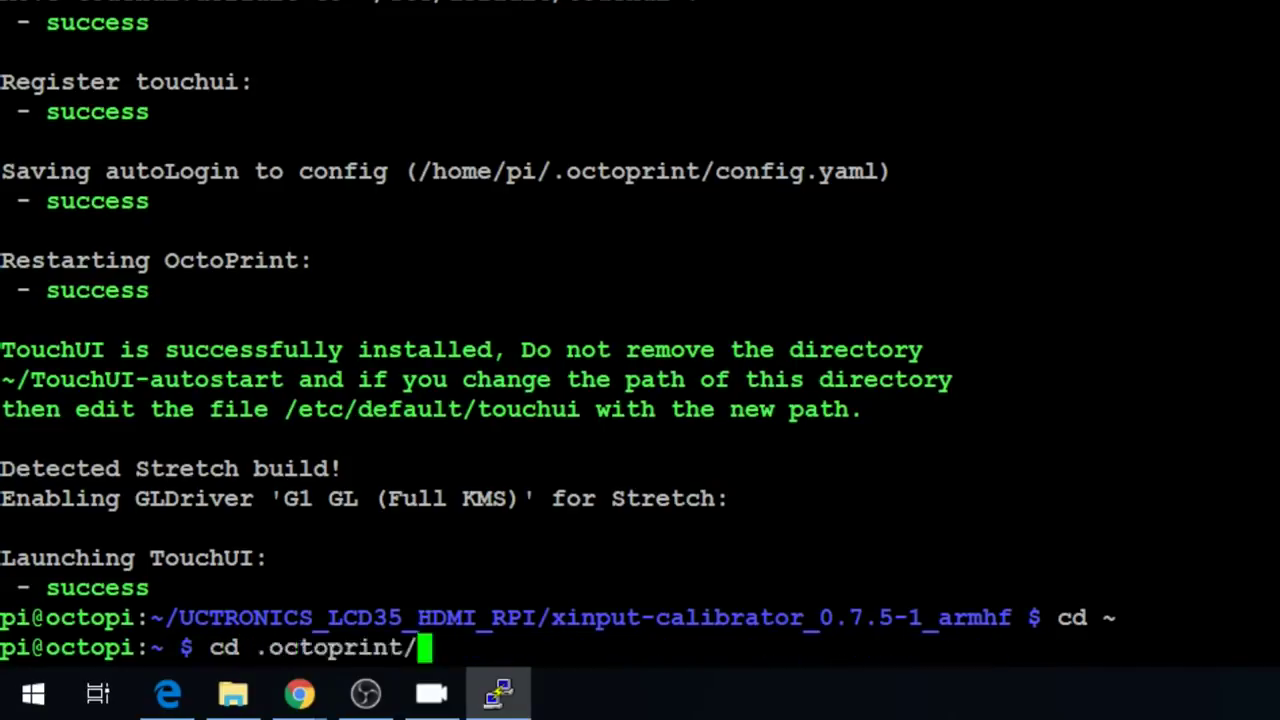
{"action": "key", "text": "Return"}
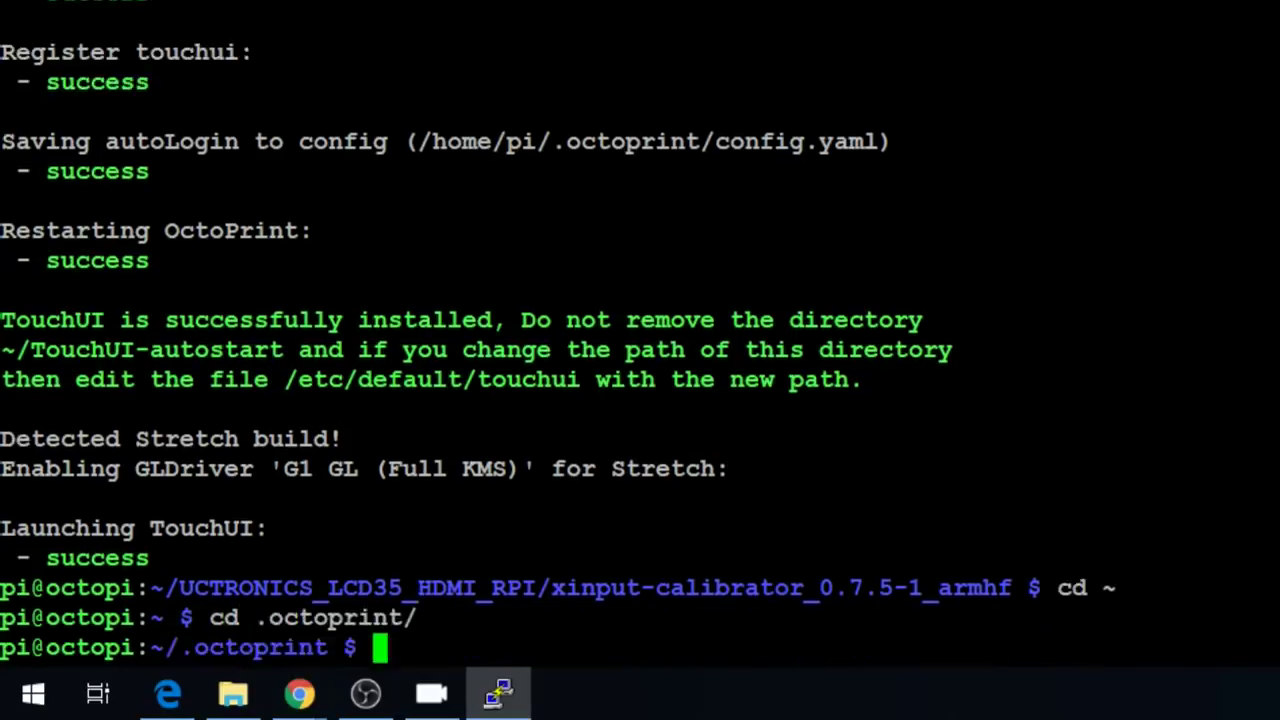
{"action": "type", "text": "cat config.yaml"}
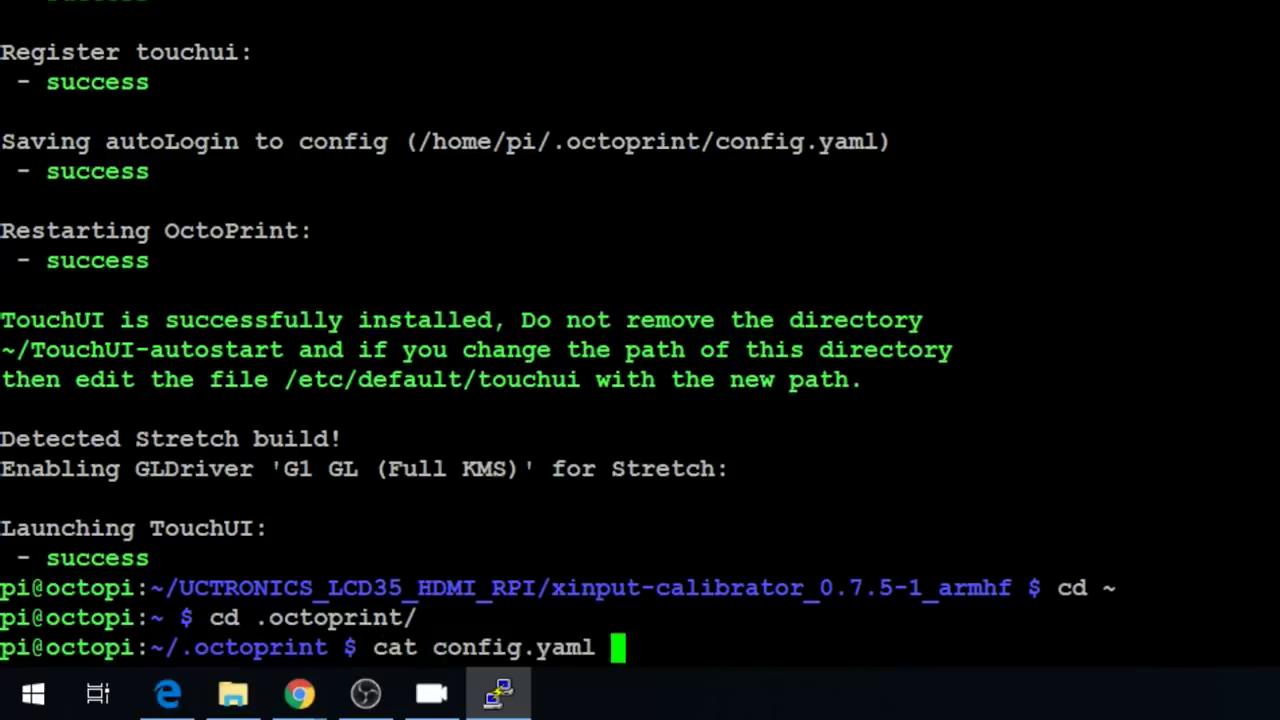
{"action": "key", "text": "Return"}
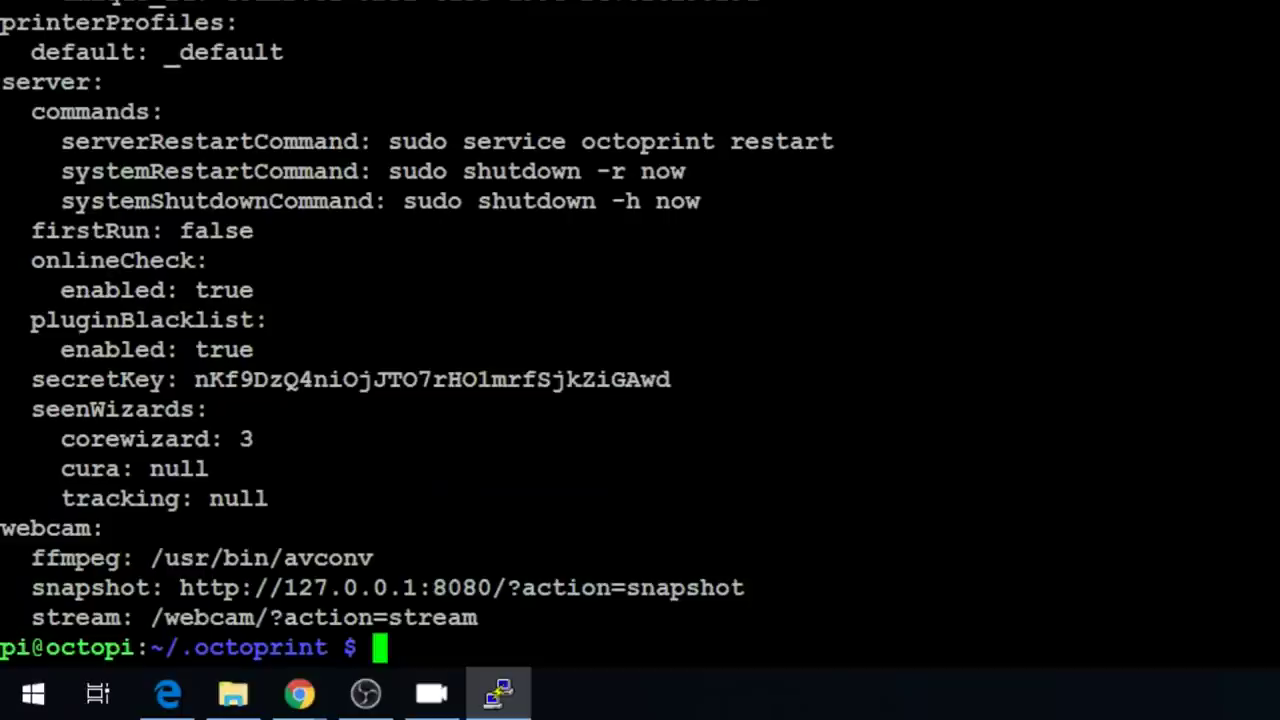
{"action": "scroll", "coordinate": [640, 360], "scroll_direction": "up", "scroll_amount": 15}
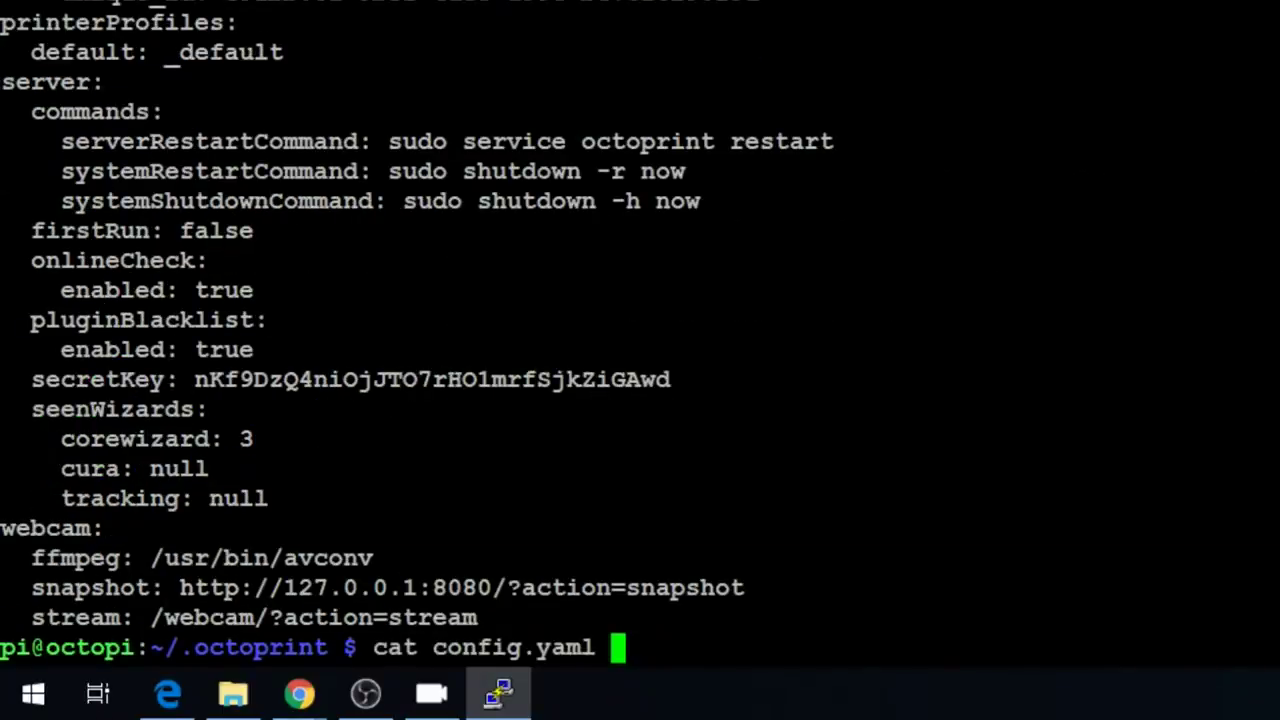
{"action": "key", "text": "Up"}
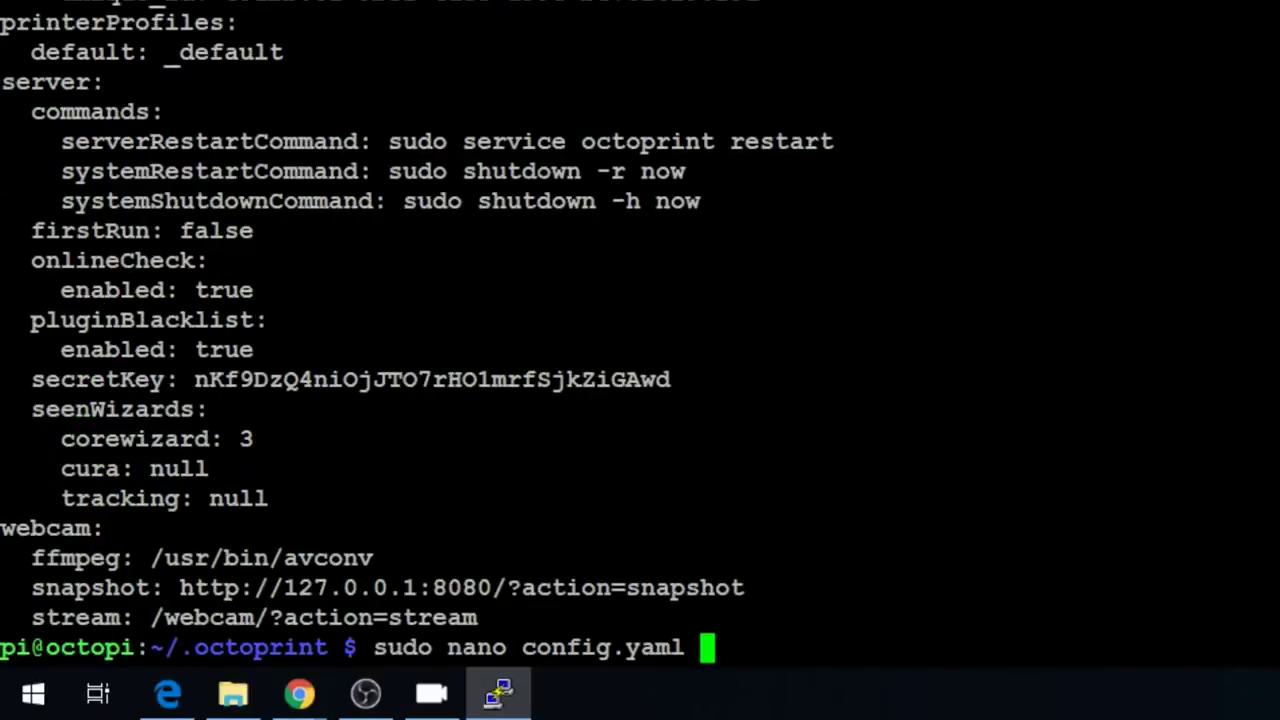
- Open config.yaml in nano and add localNetworks: with a "127.0.0.1/8" entry above the salt line
{"action": "key", "text": "Return"}
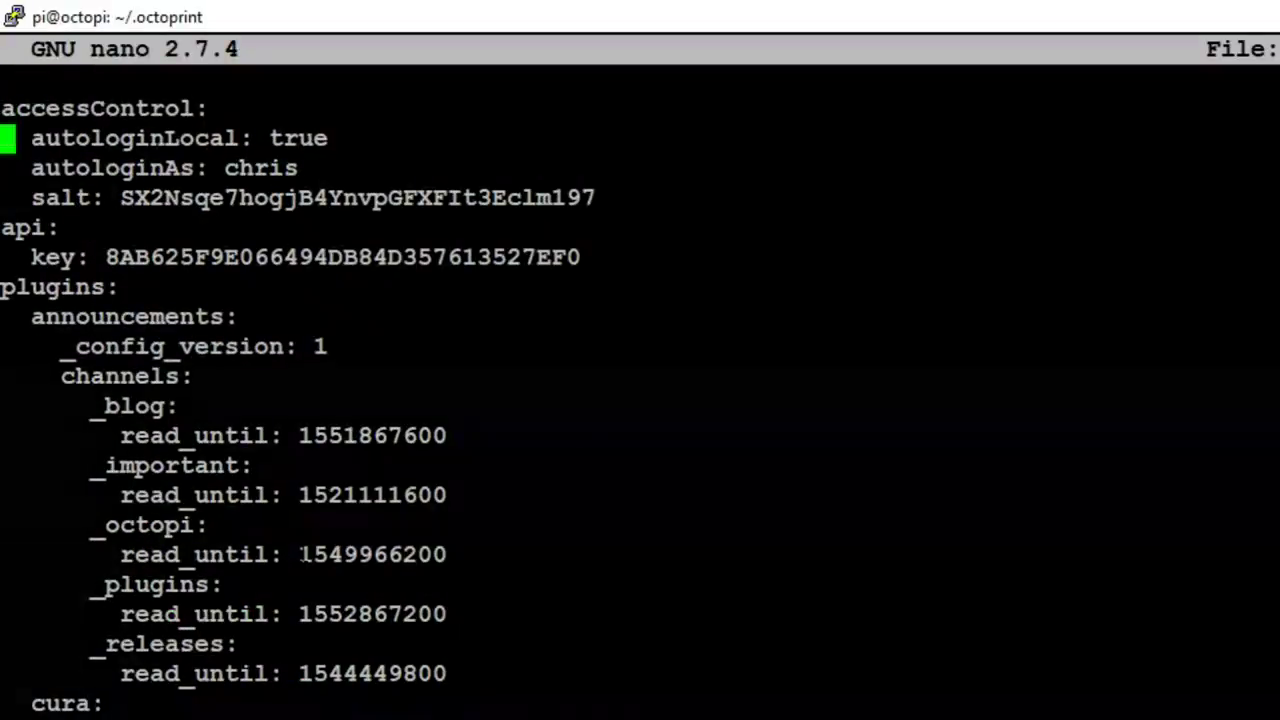
{"action": "key", "text": "Down"}
{"action": "key", "text": "Right"}
{"action": "key", "text": "Right"}
{"action": "key", "text": "Down"}
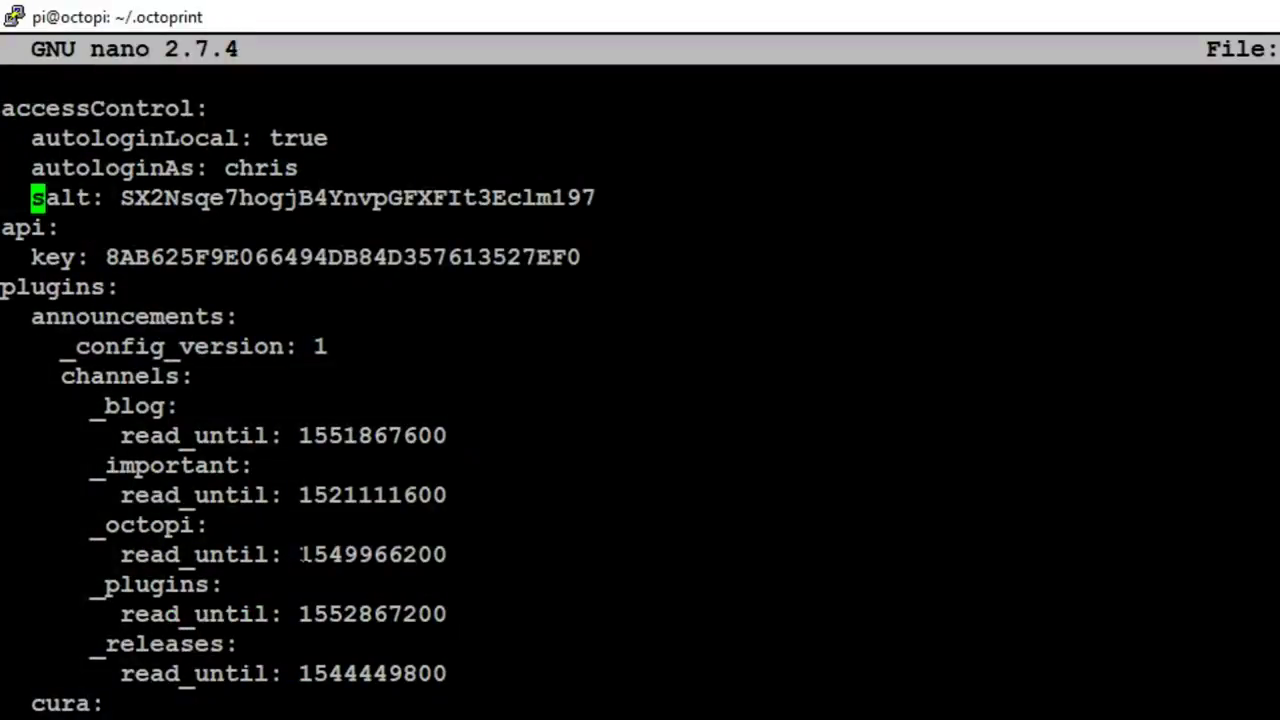
{"action": "key", "text": "Return"}
{"action": "key", "text": "Up"}
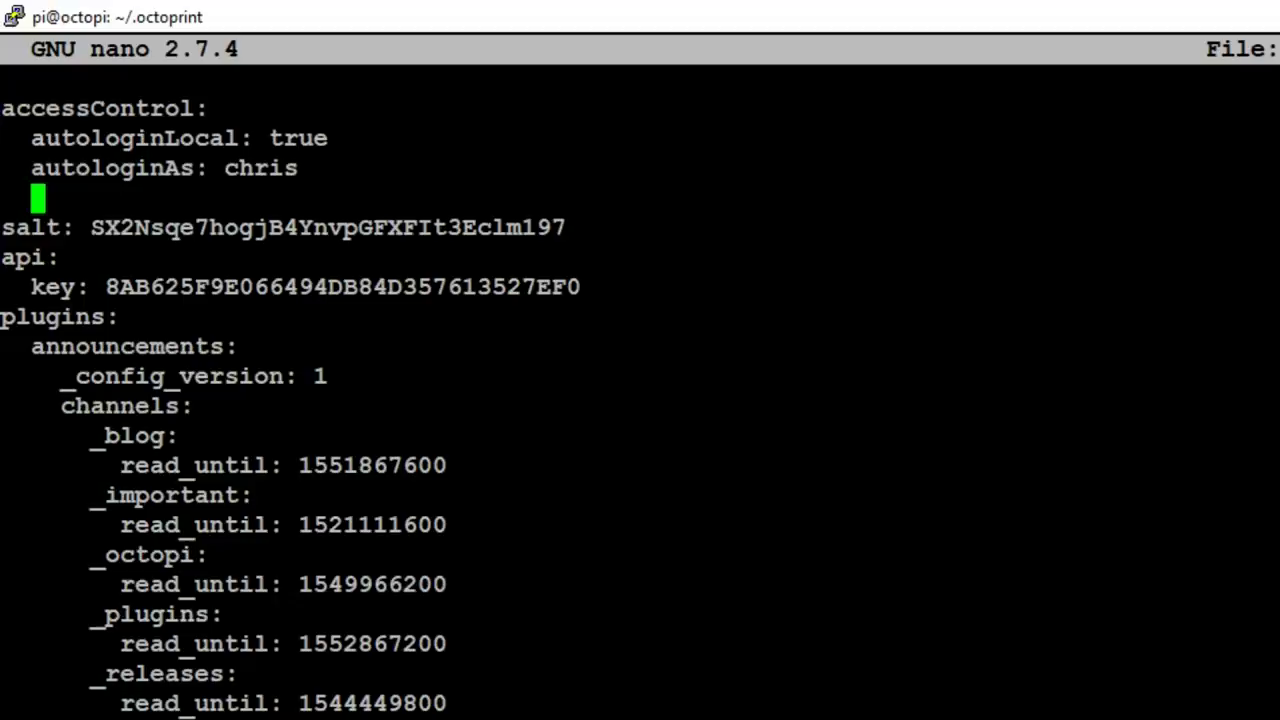
{"action": "type", "text": "local"}
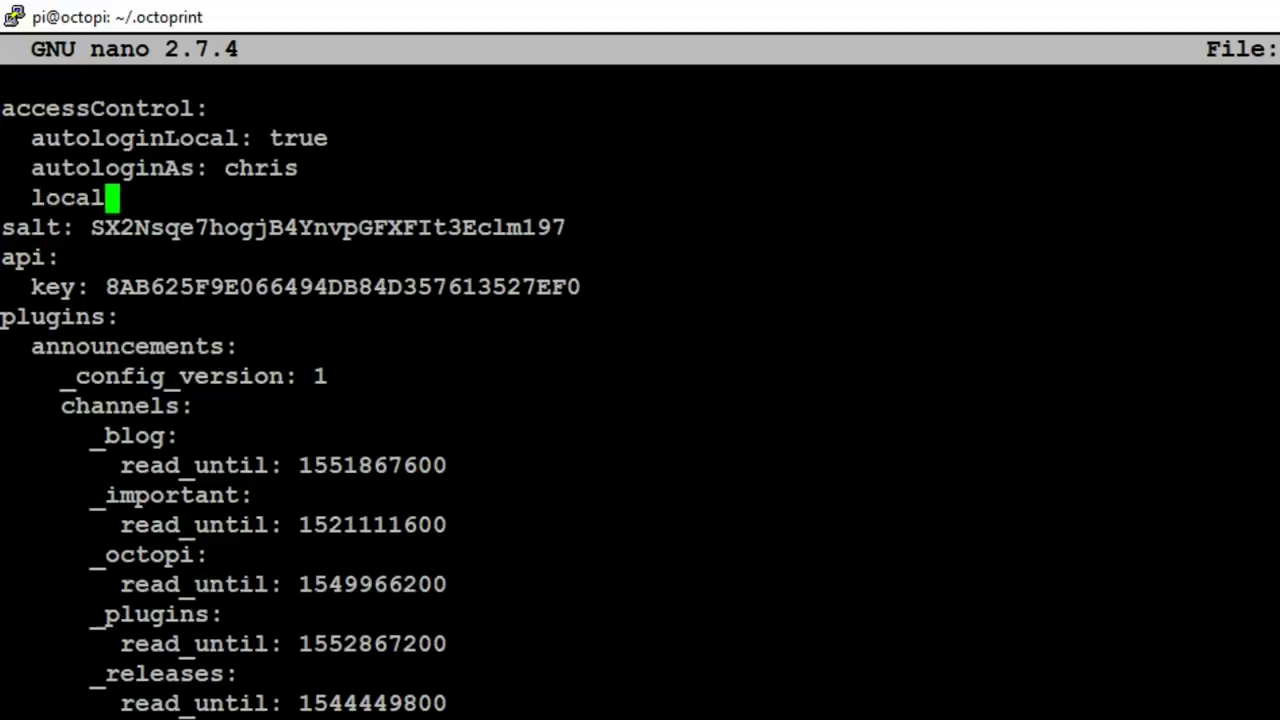
{"action": "type", "text": "Networks"}
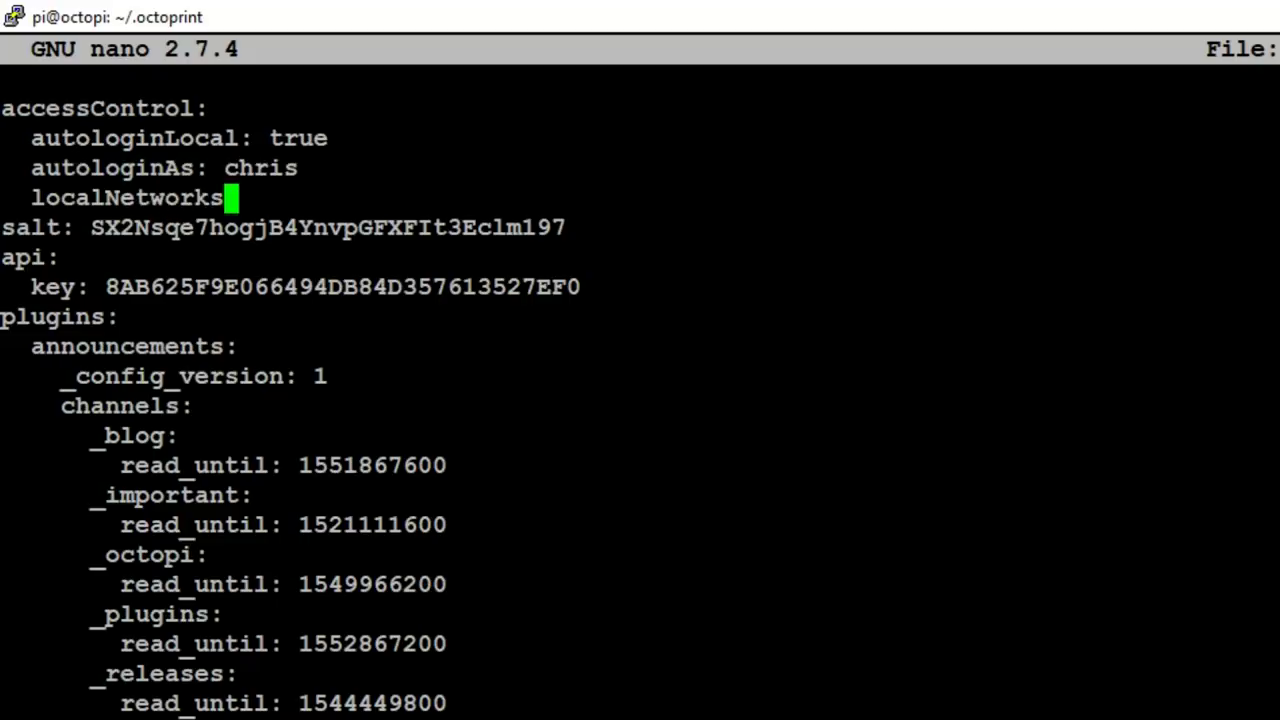
{"action": "type", "text": ":"}
{"action": "key", "text": "Return"}
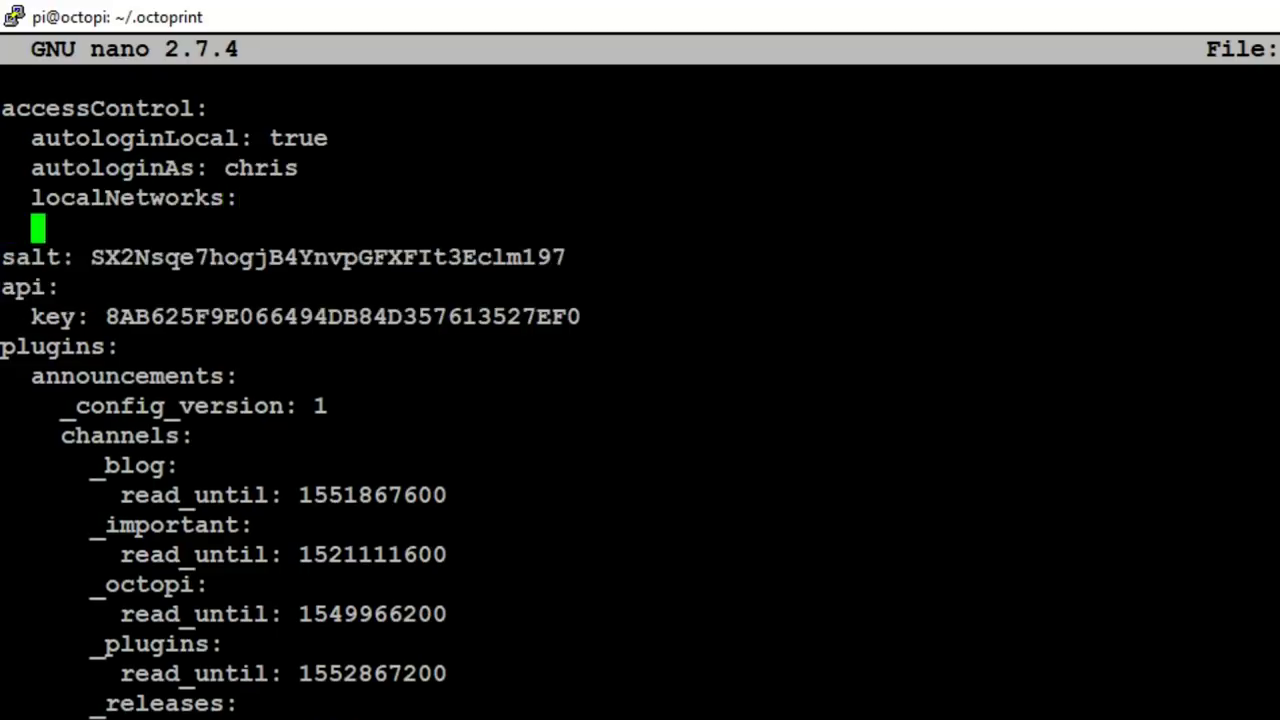
{"action": "type", "text": "- "}
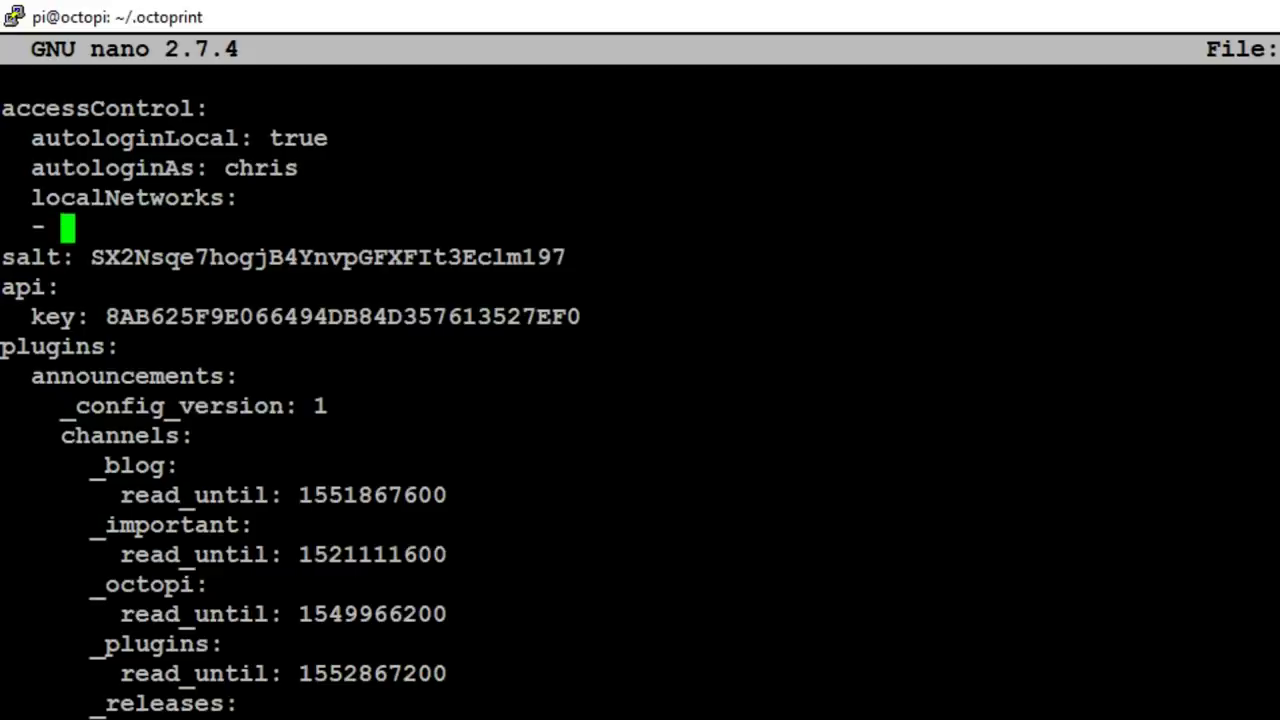
{"action": "type", "text": "\"\""}
{"action": "key", "text": "Left"}
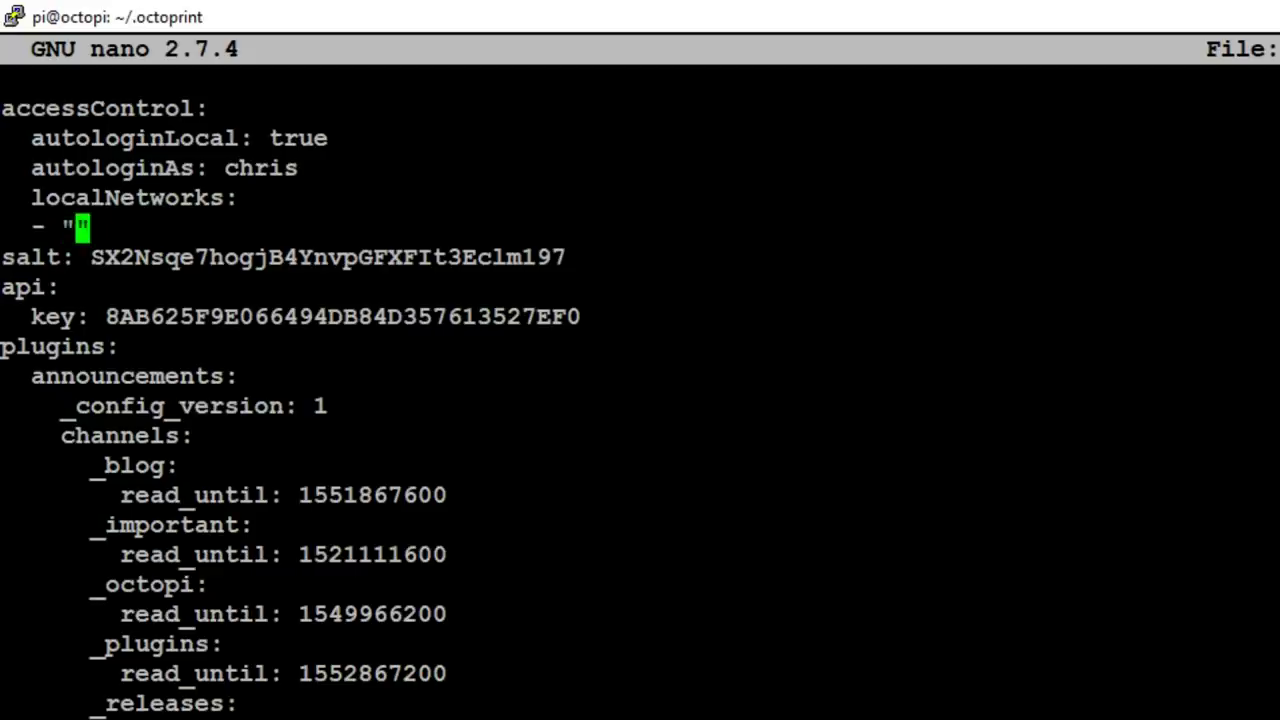
{"action": "type", "text": "127.0."}
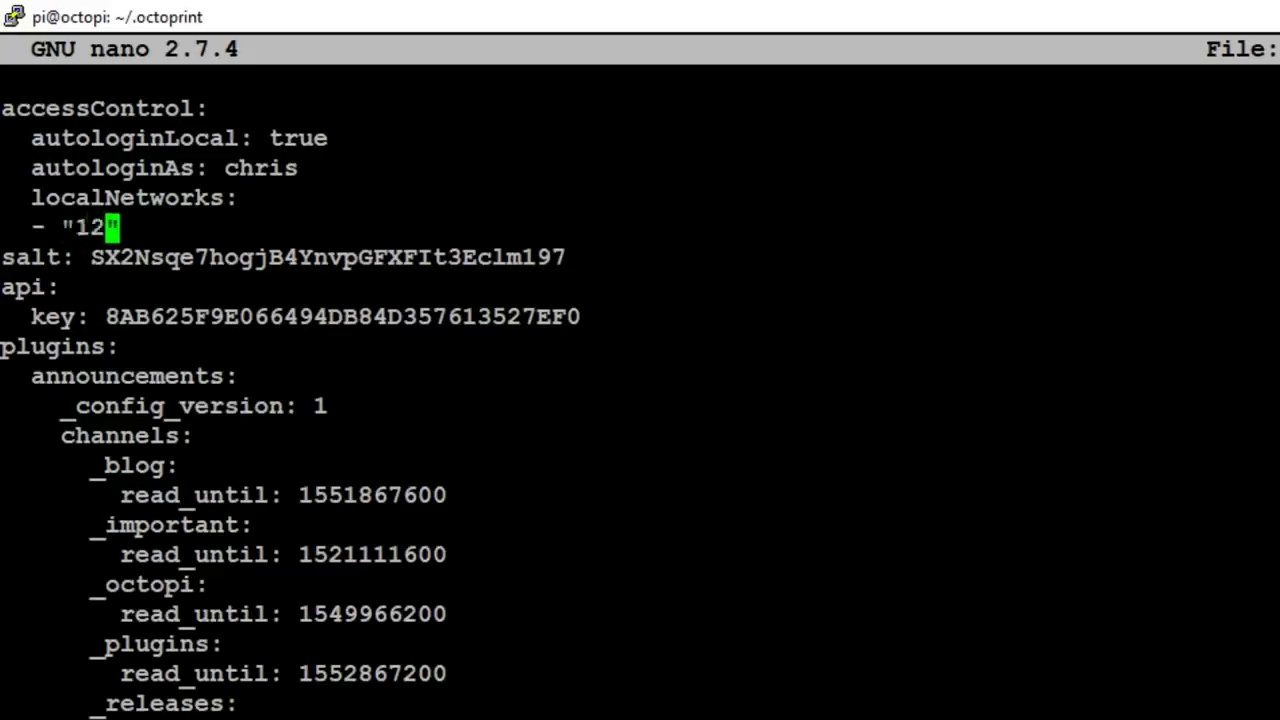
{"action": "type", "text": "0.1"}
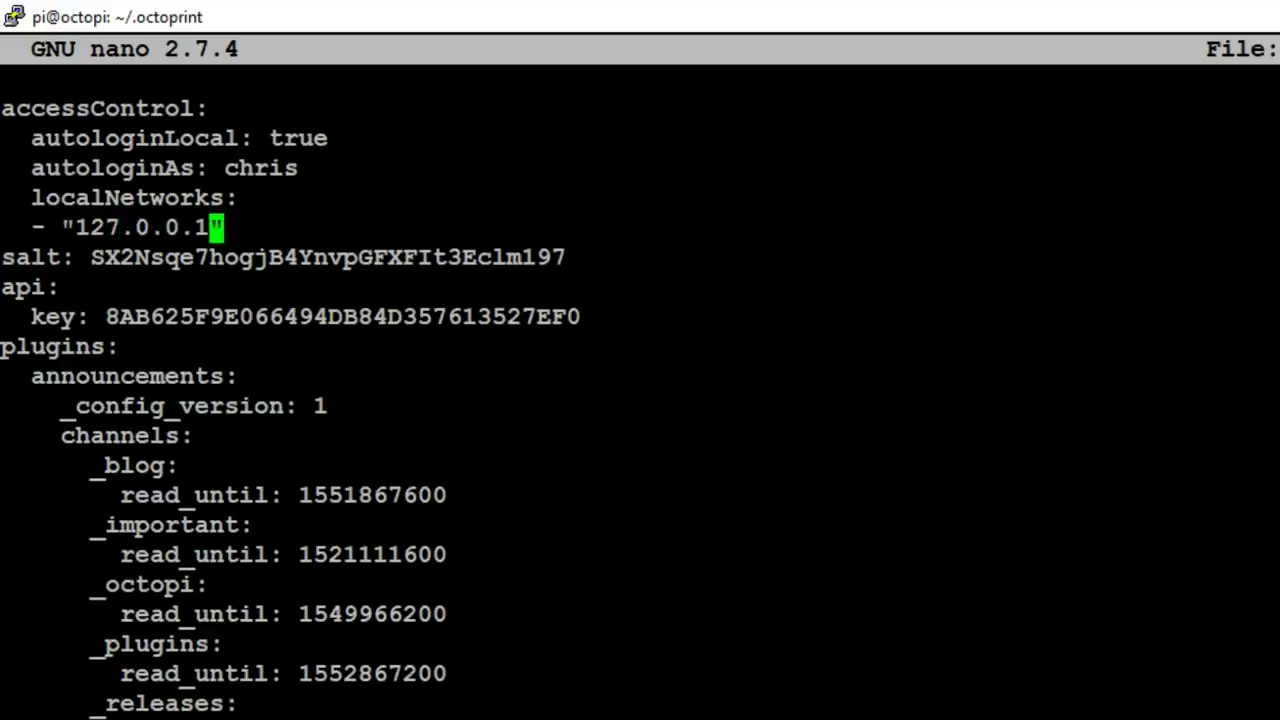
{"action": "type", "text": "/8"}
- Add a second "::1/128" entry under localNetworks and restore the salt line's indentation
{"action": "key", "text": "Right"}
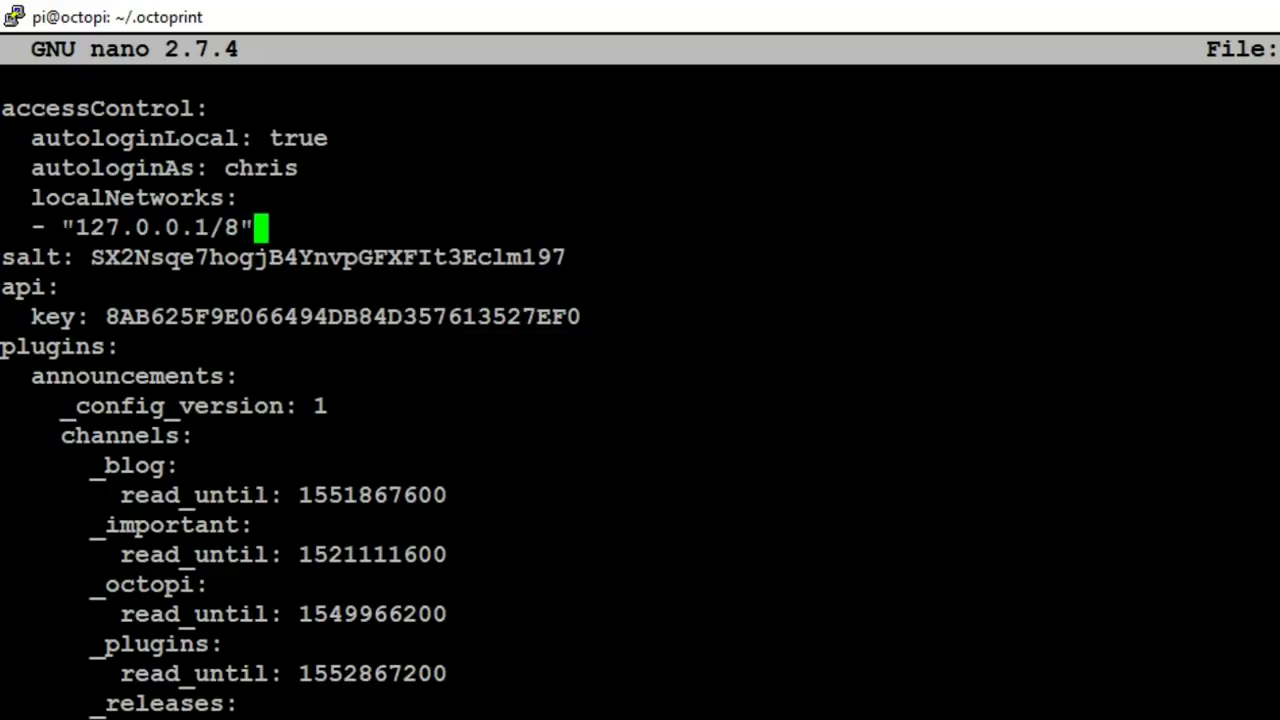
{"action": "key", "text": "Return"}
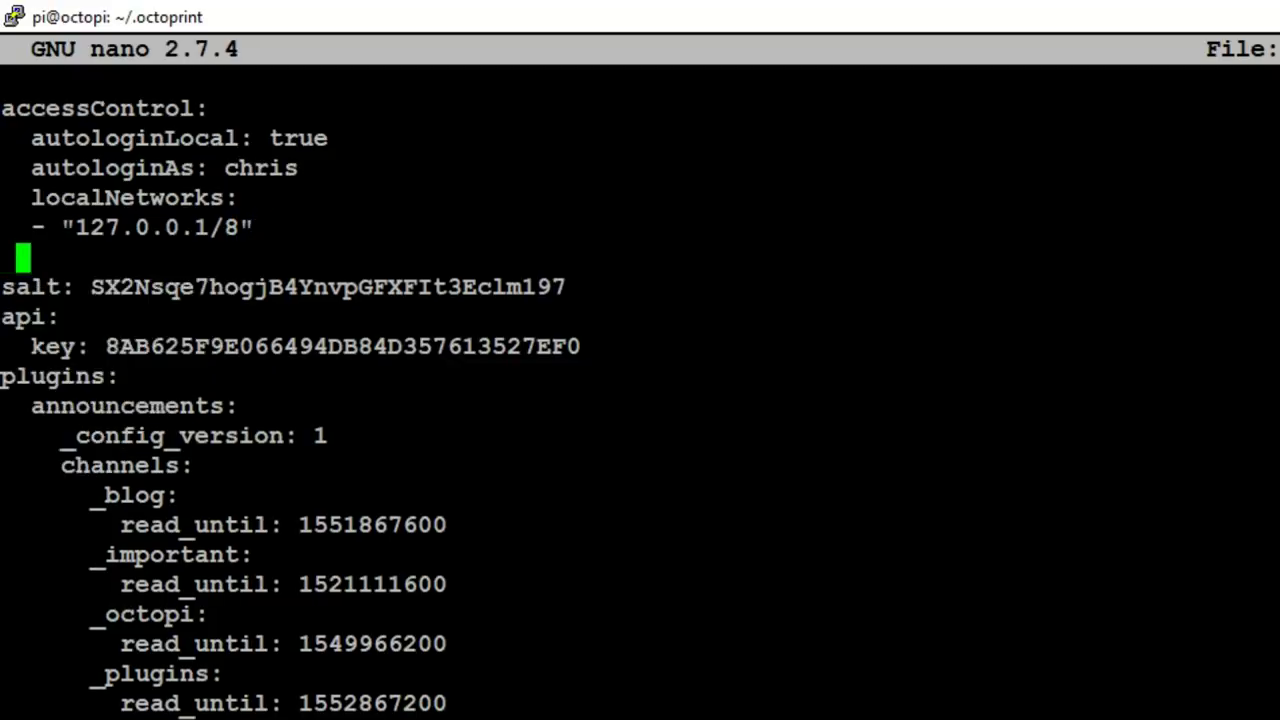
{"action": "type", "text": "- "}
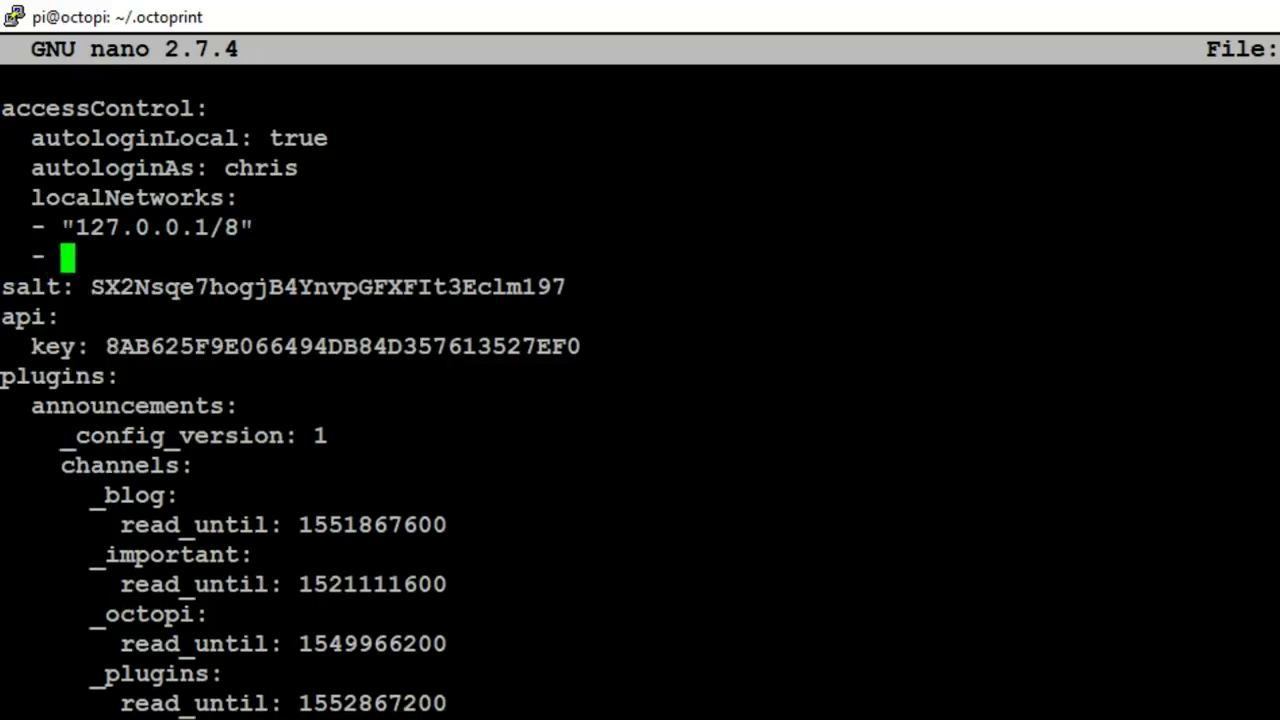
{"action": "type", "text": "\"\""}
{"action": "key", "text": "Left"}
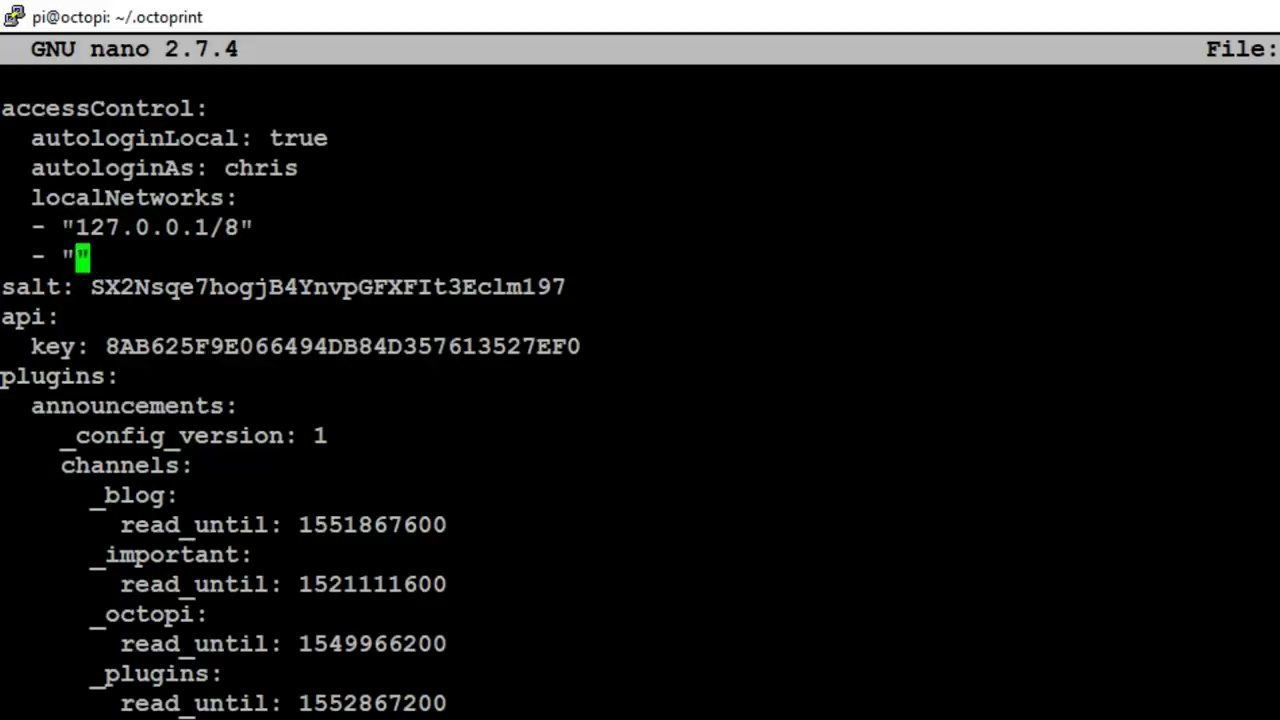
{"action": "type", "text": "::1/"}
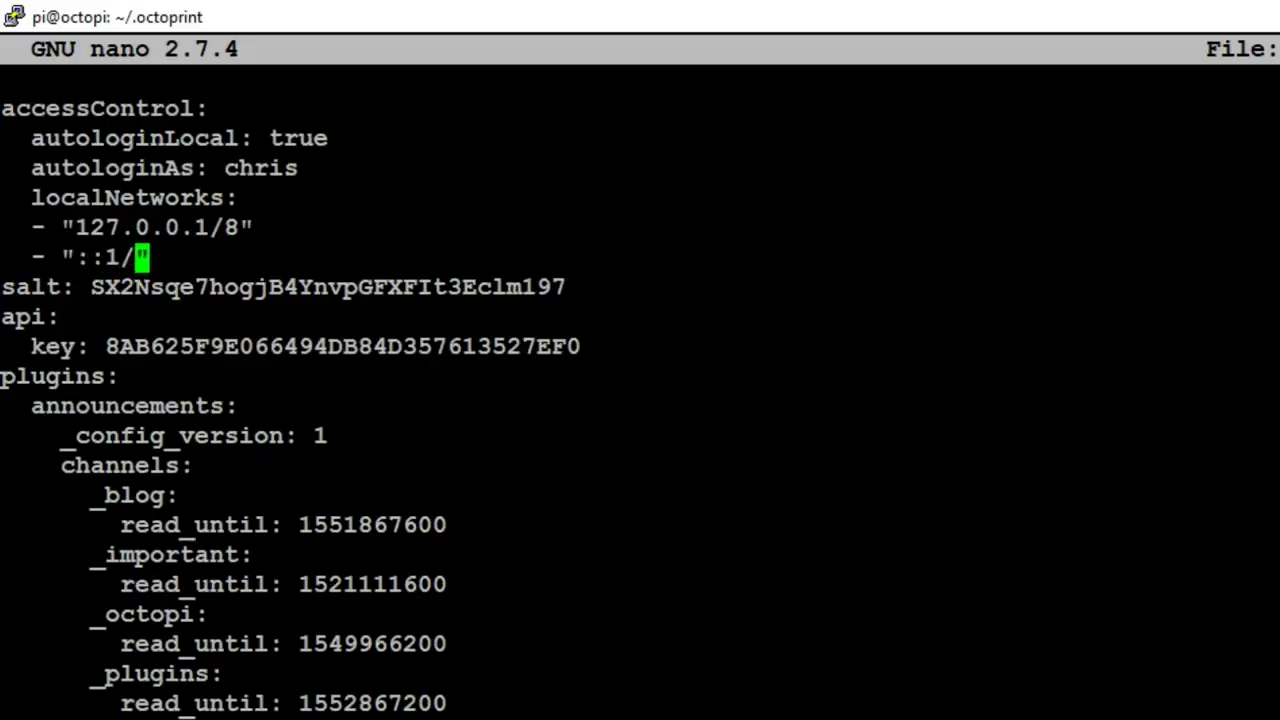
{"action": "type", "text": "128"}
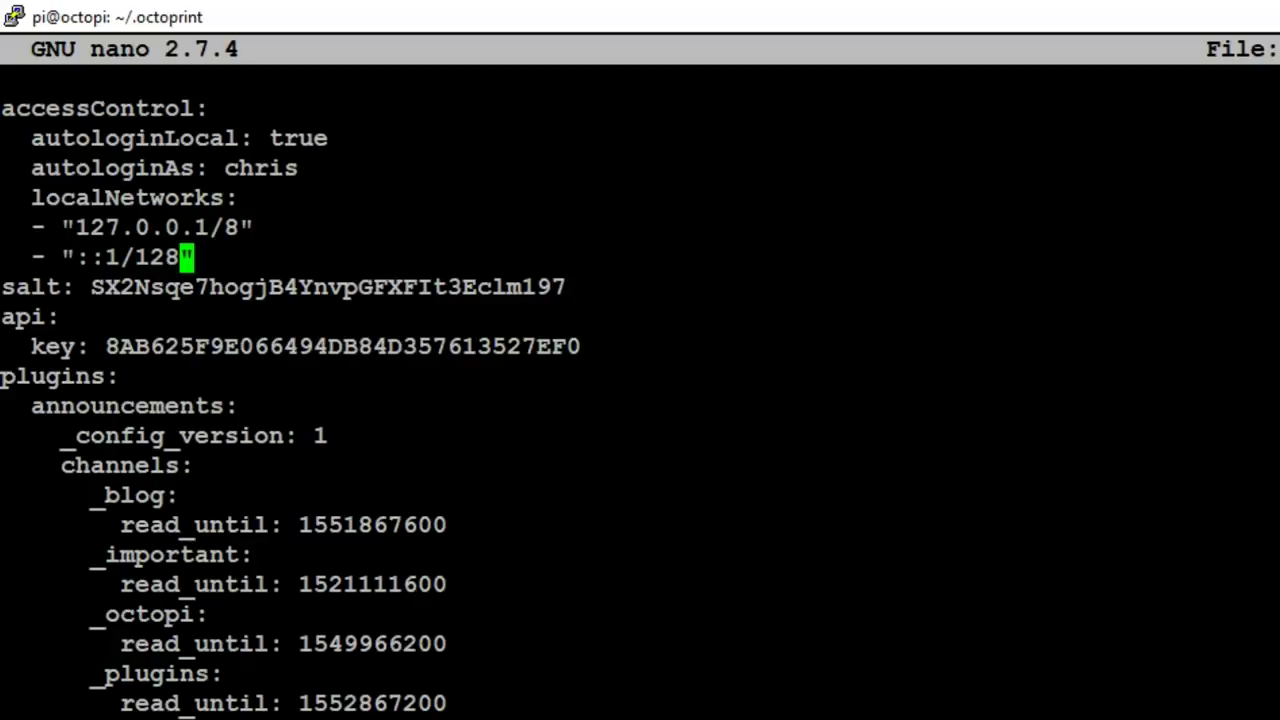
{"action": "key", "text": "Down"}
{"action": "key", "text": "Home"}
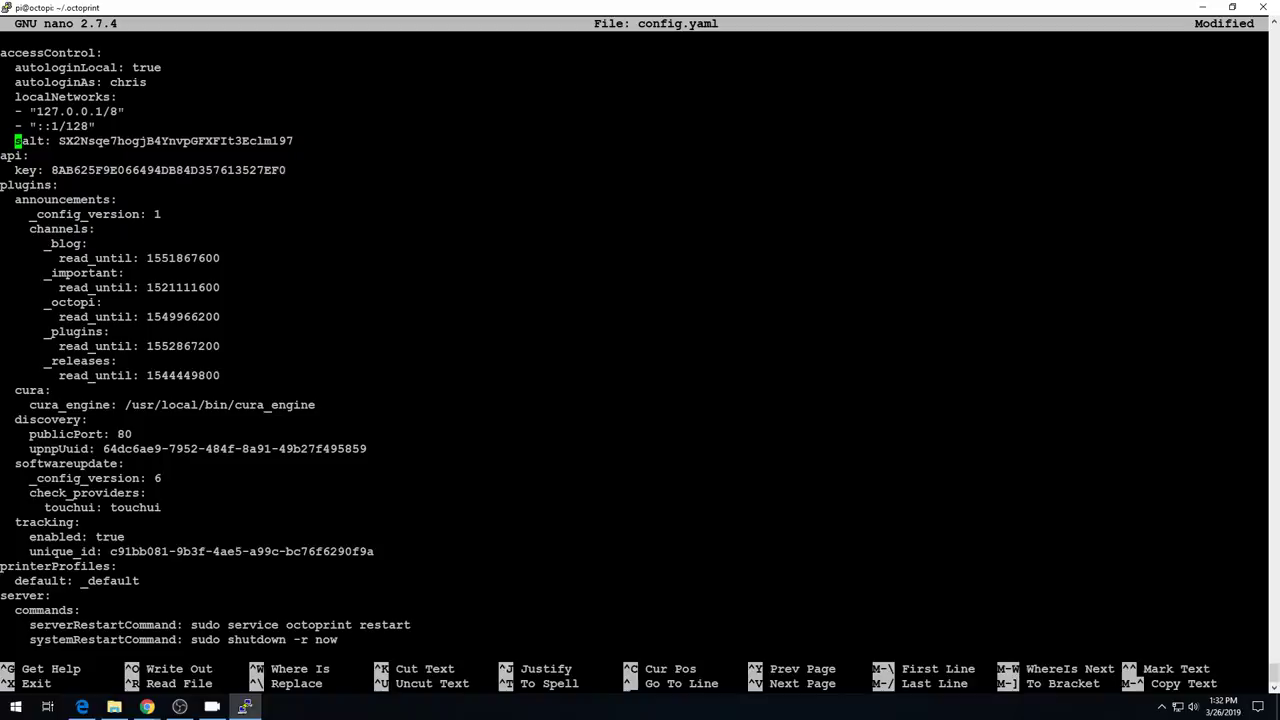
- Save config.yaml, exit nano, and reboot the Pi with sudo reboot now
{"action": "key", "text": "ctrl+x"}
{"action": "key", "text": "y"}
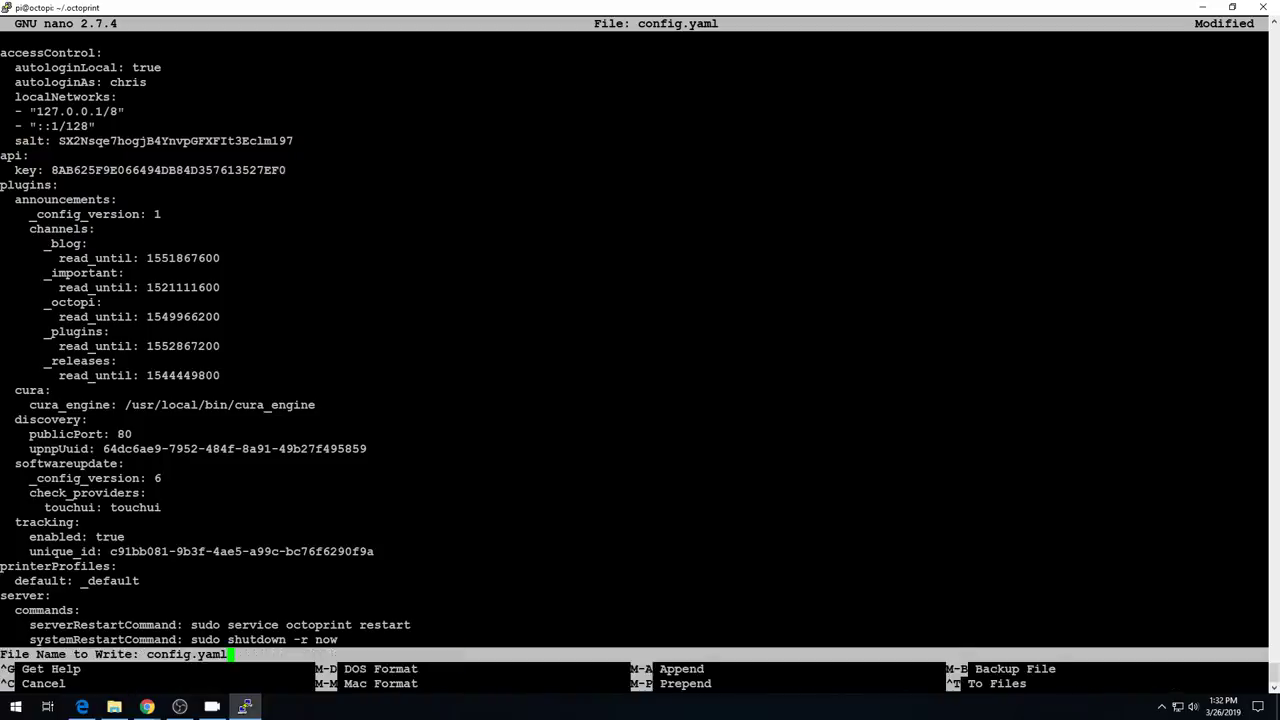
{"action": "key", "text": "Return"}
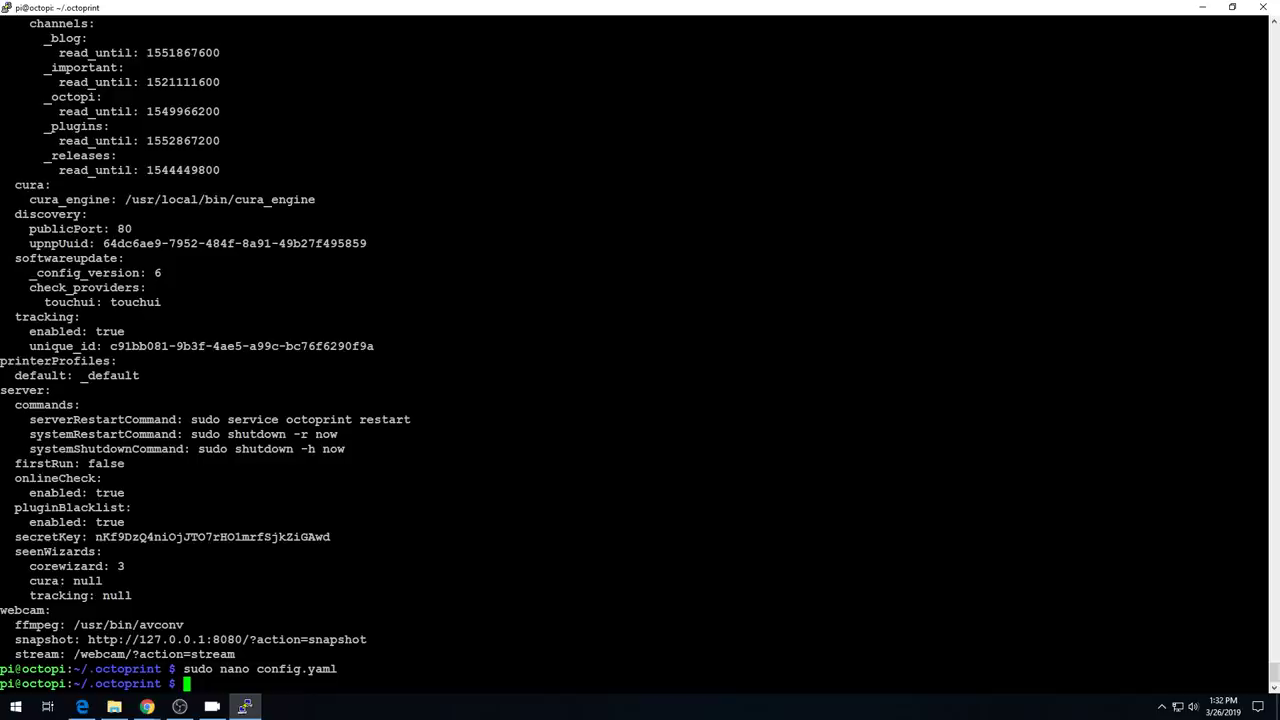
{"action": "type", "text": "sudo reboot now"}
{"action": "key", "text": "Return"}
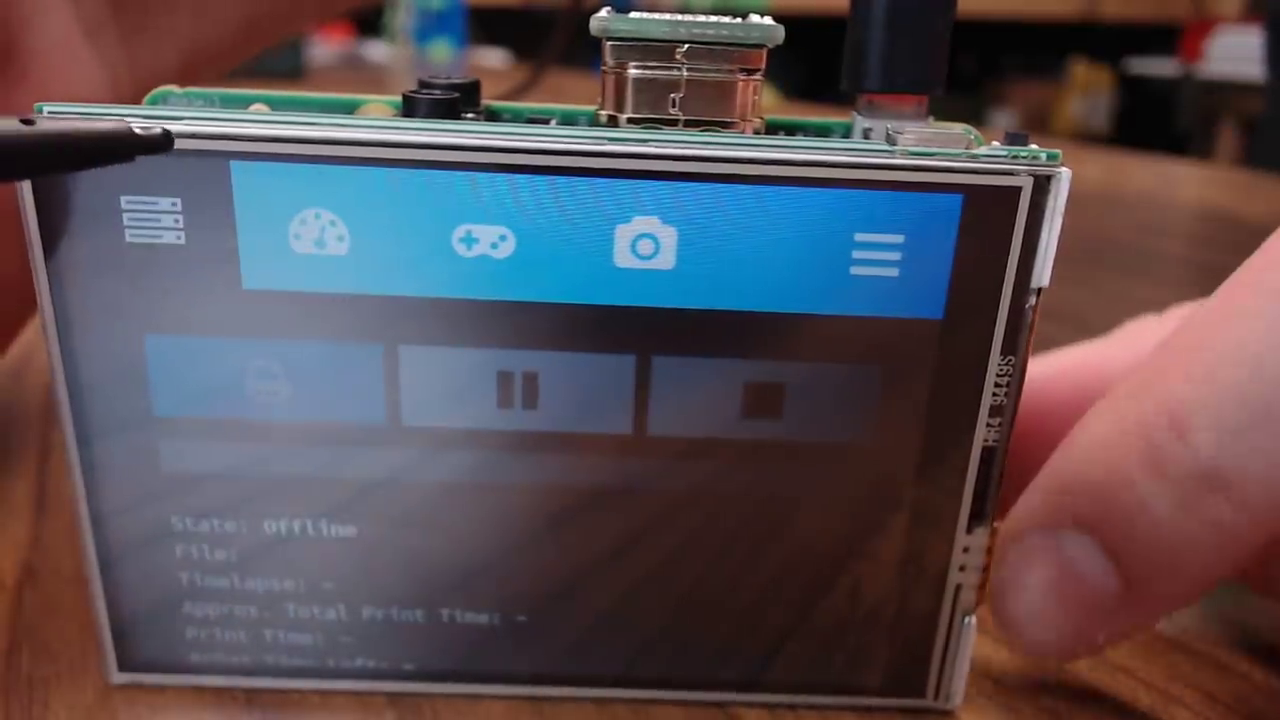
- Tap through TouchUI's temperature graph, jog controls, webcam and print status pages, then open the main menu
{"action": "left_click", "coordinate": [152, 220]}
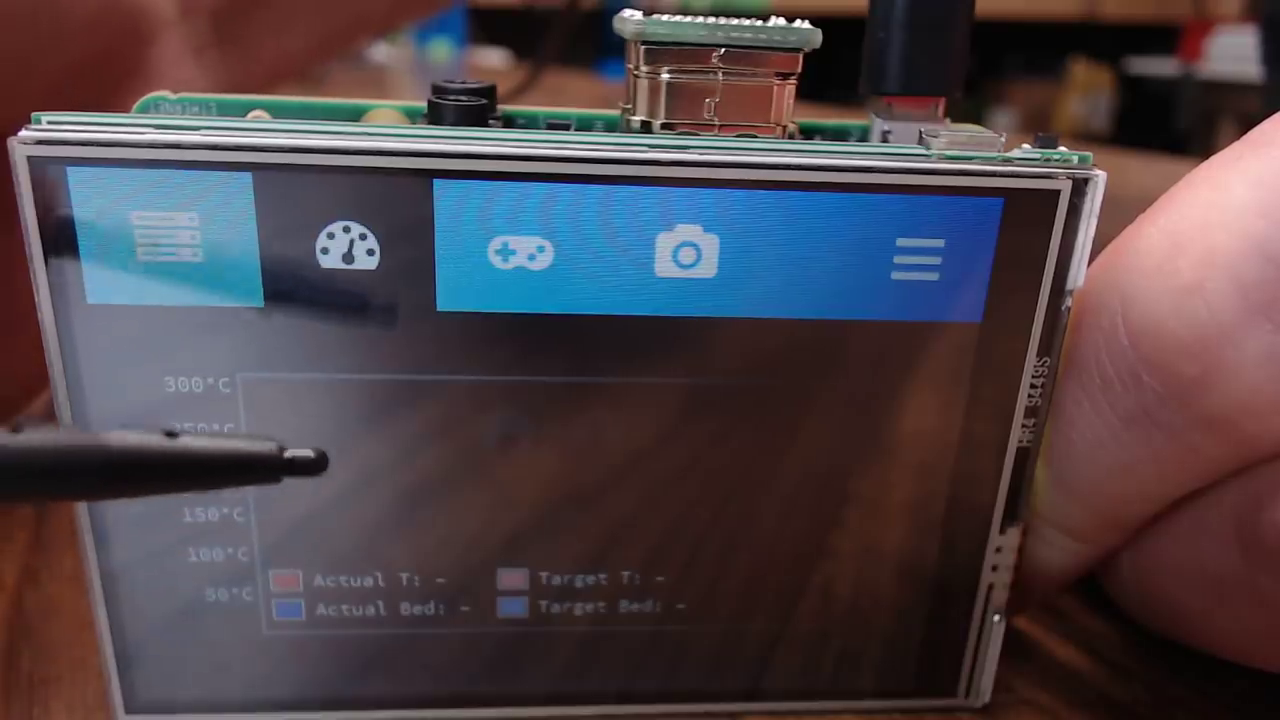
{"action": "left_click", "coordinate": [521, 252]}
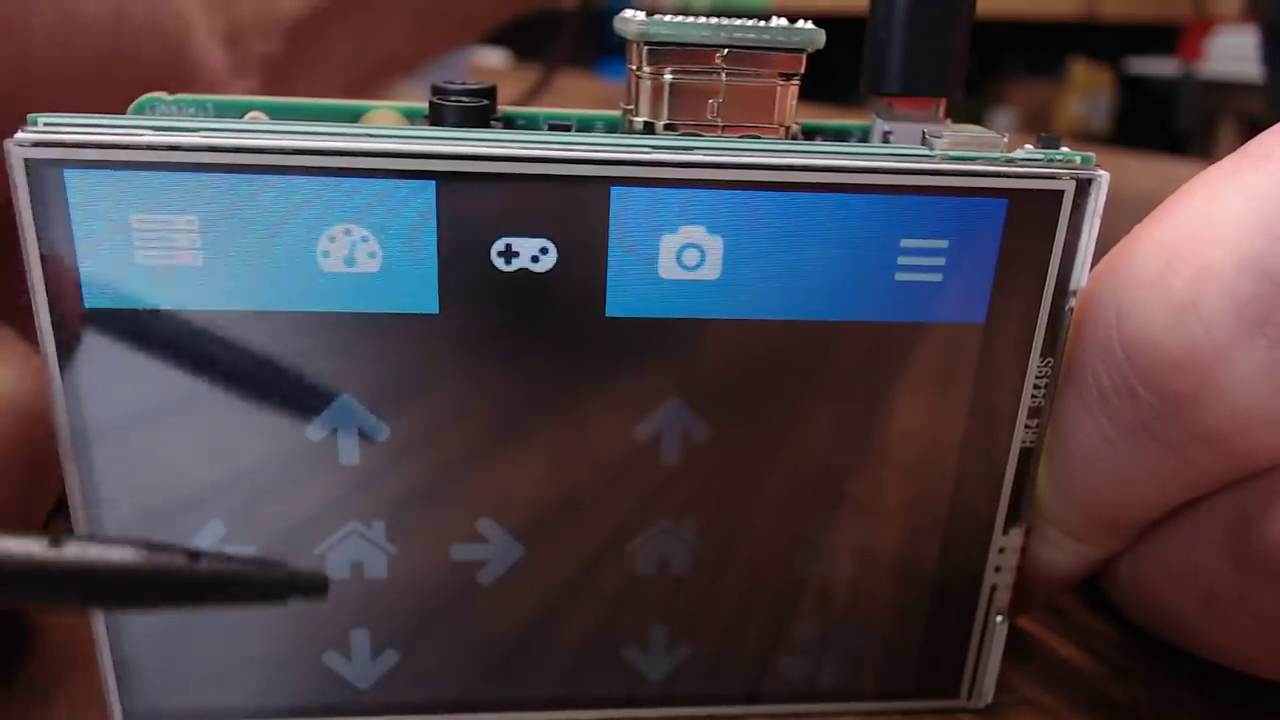
{"action": "left_click", "coordinate": [690, 255]}
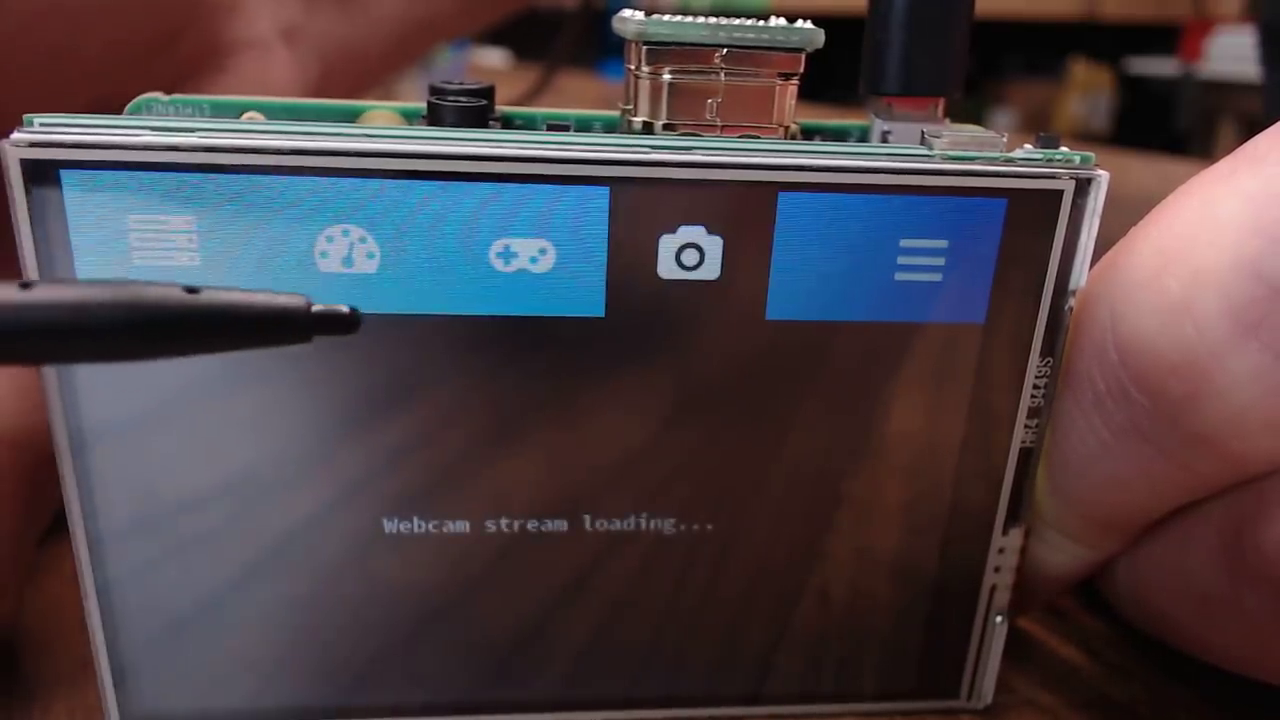
{"action": "left_click", "coordinate": [150, 238]}
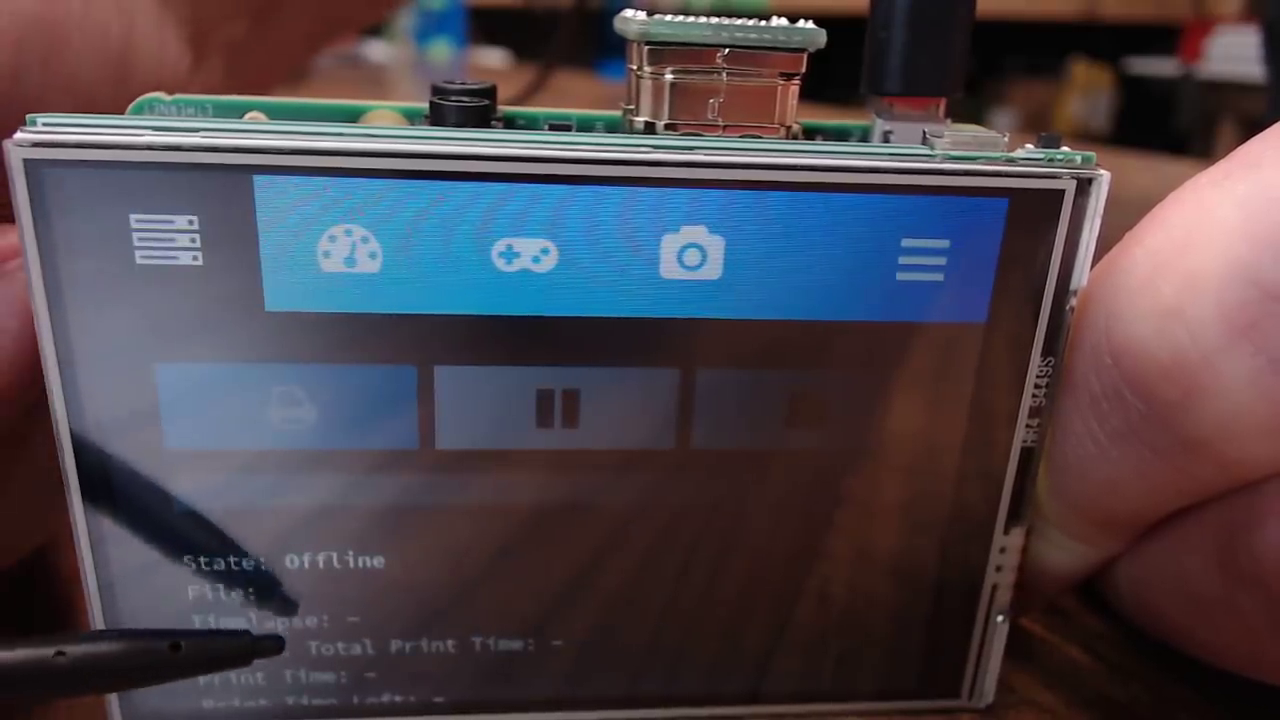
{"action": "left_click_drag", "start_coordinate": [290, 605], "coordinate": [286, 429]}
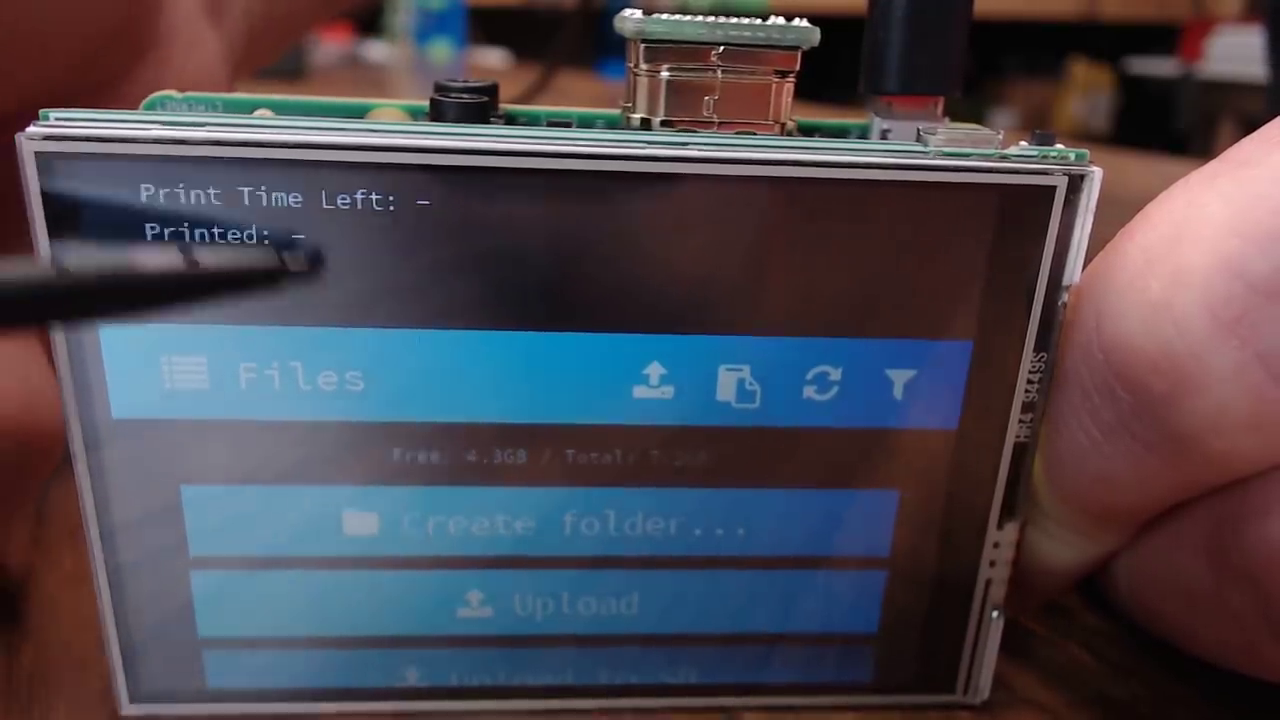
{"action": "left_click_drag", "start_coordinate": [310, 262], "coordinate": [305, 500]}
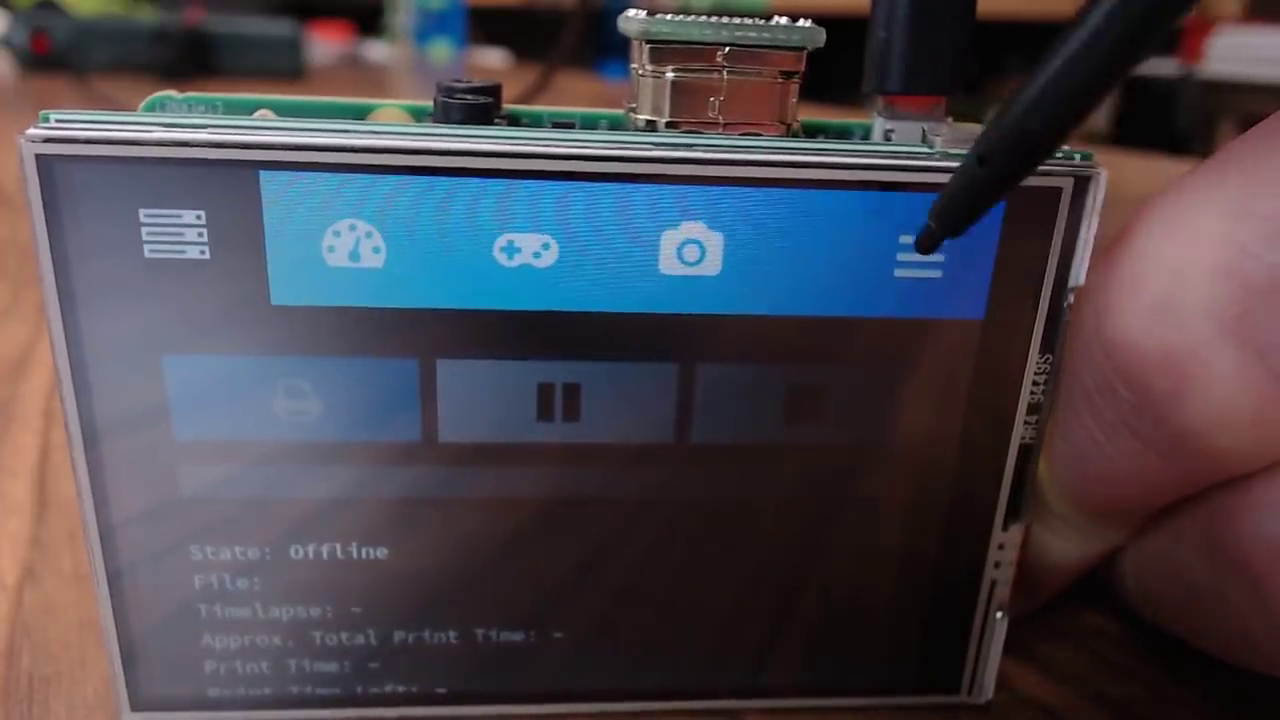
{"action": "left_click", "coordinate": [920, 248]}
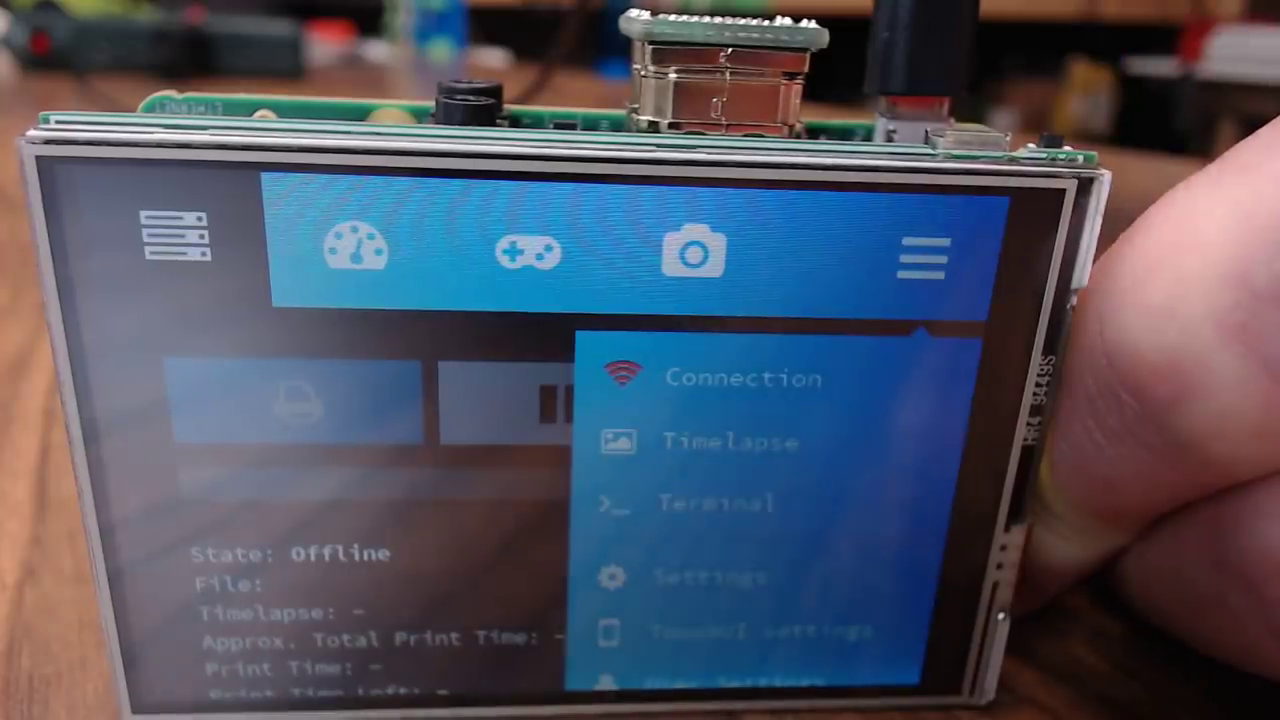